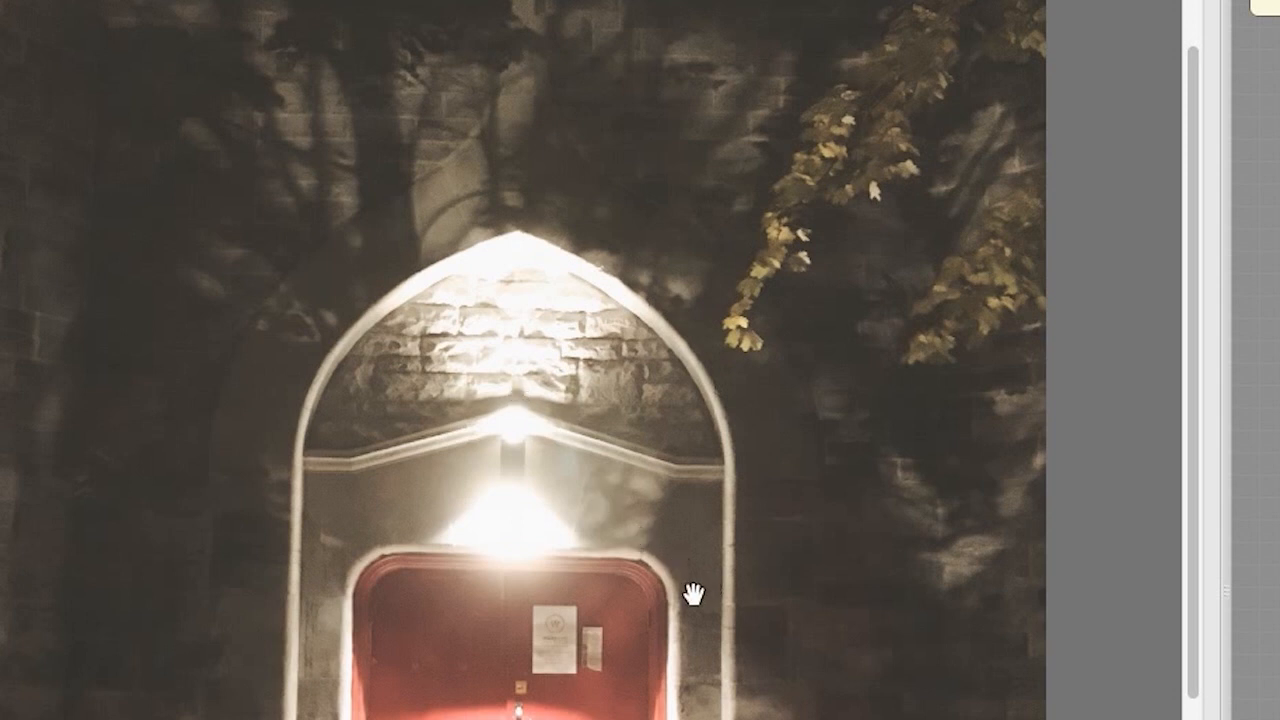
# Enlarge the component workspace by narrowing the image preview area
pyautogui.moveTo(1188, 686); pyautogui.dragTo(1188, 719)
pyautogui.moveTo(802, 421); pyautogui.dragTo(837, 414)
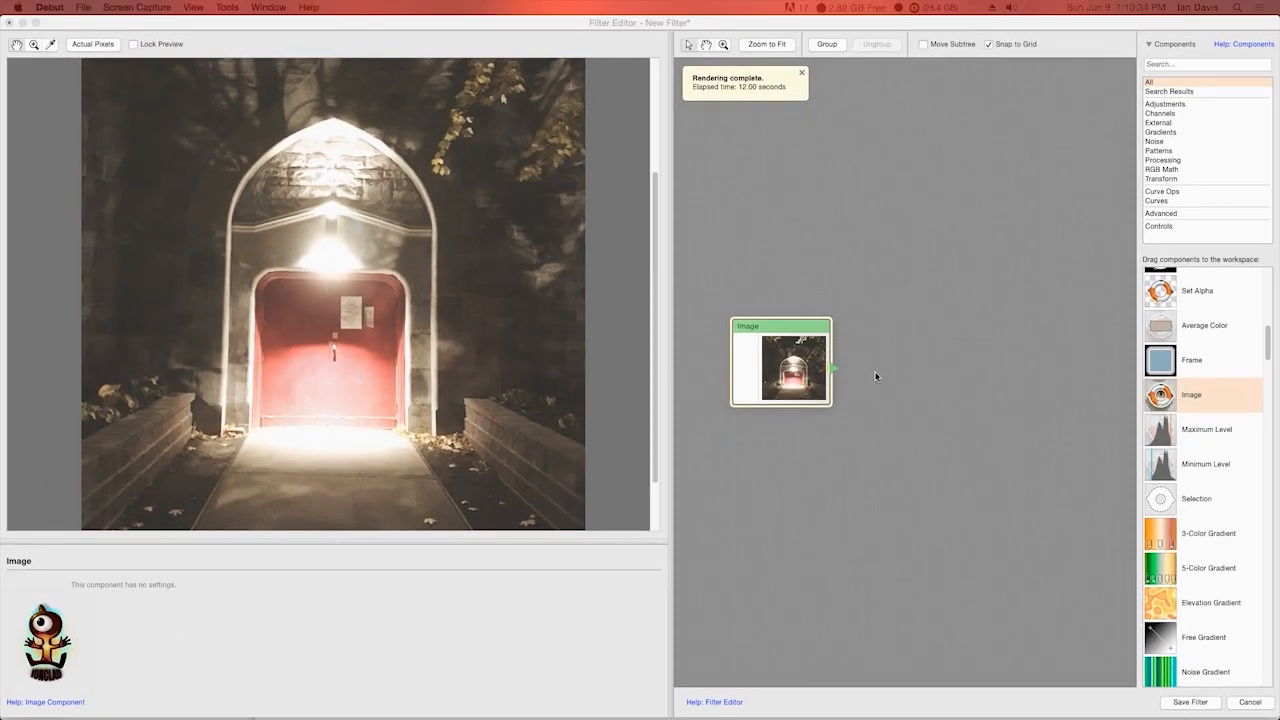
pyautogui.moveTo(865, 368); pyautogui.dragTo(808, 360)
pyautogui.scroll(-2, 886, 348)
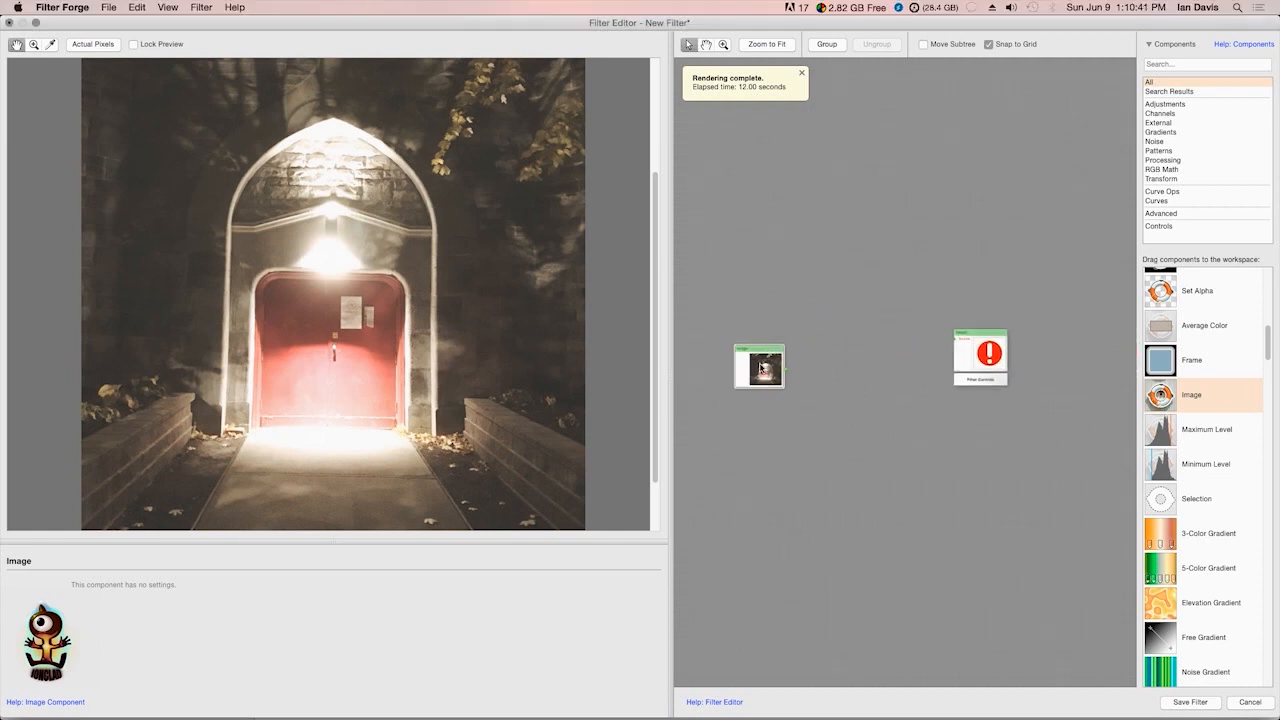
pyautogui.moveTo(669, 372); pyautogui.dragTo(249, 370)
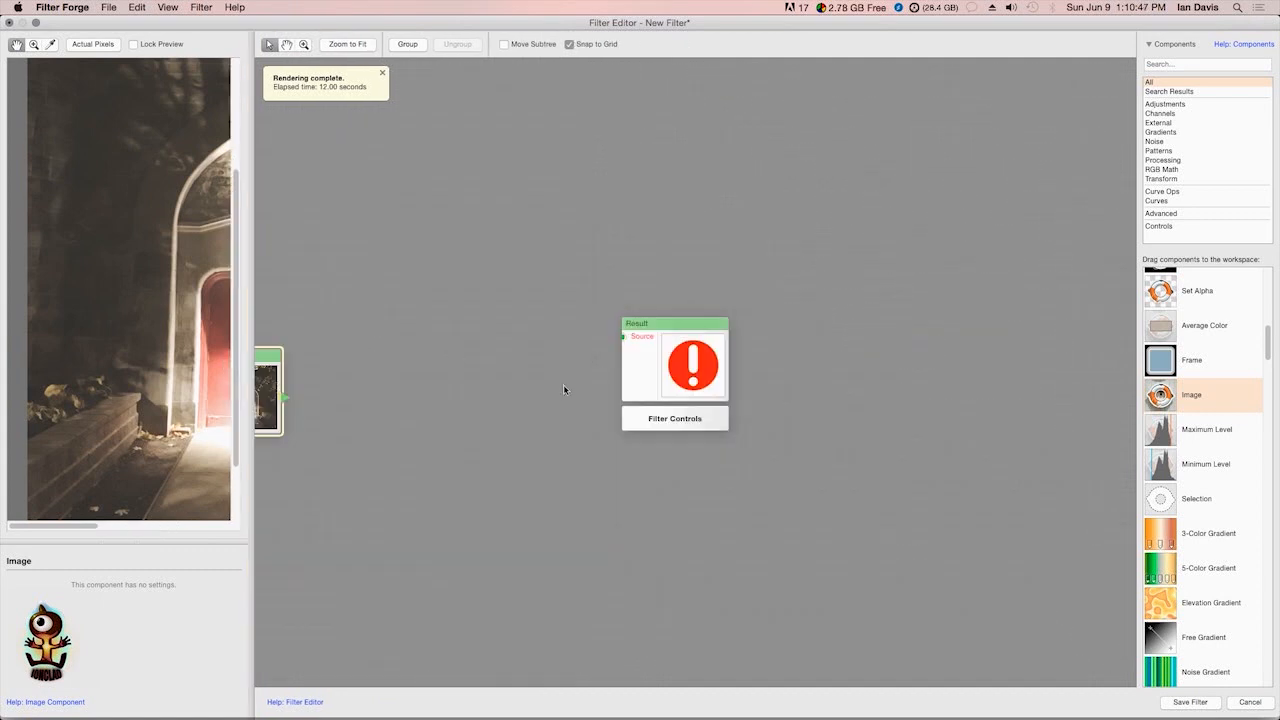
# Reposition the Image and Result components in the workspace, leaving a gap between them for other components
pyautogui.click(697, 388)
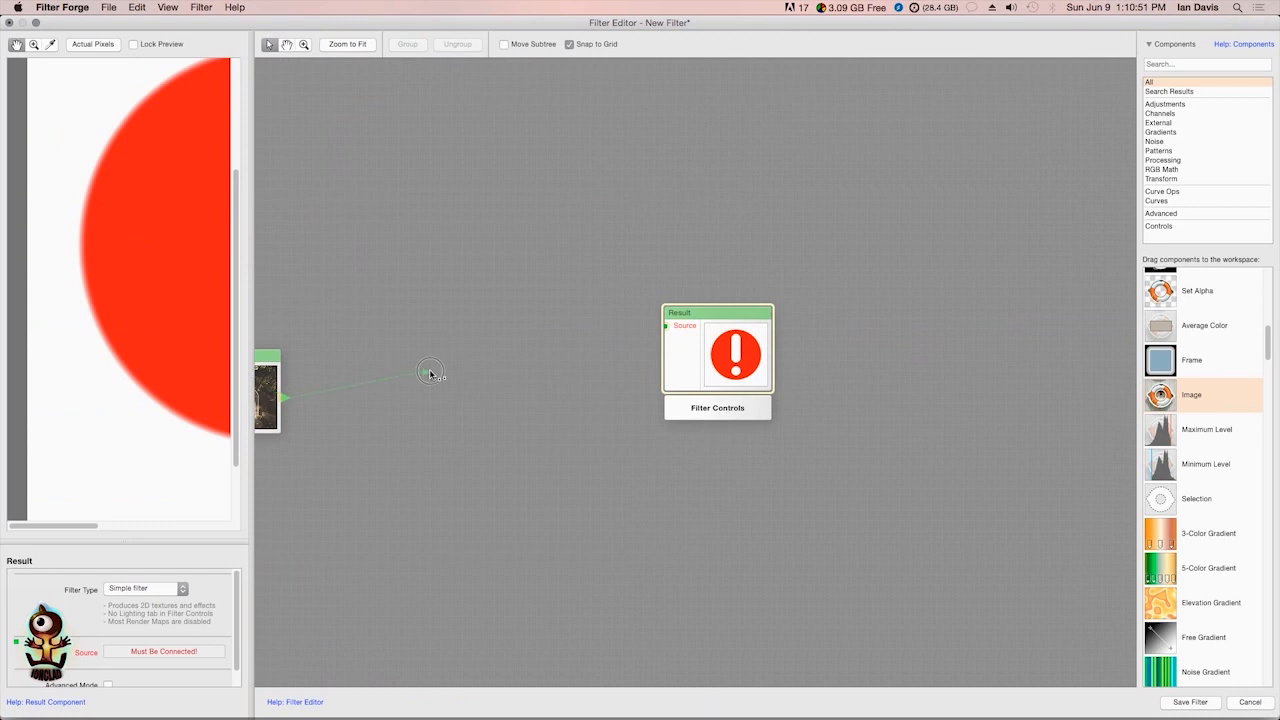
pyautogui.moveTo(270, 360); pyautogui.dragTo(490, 302)
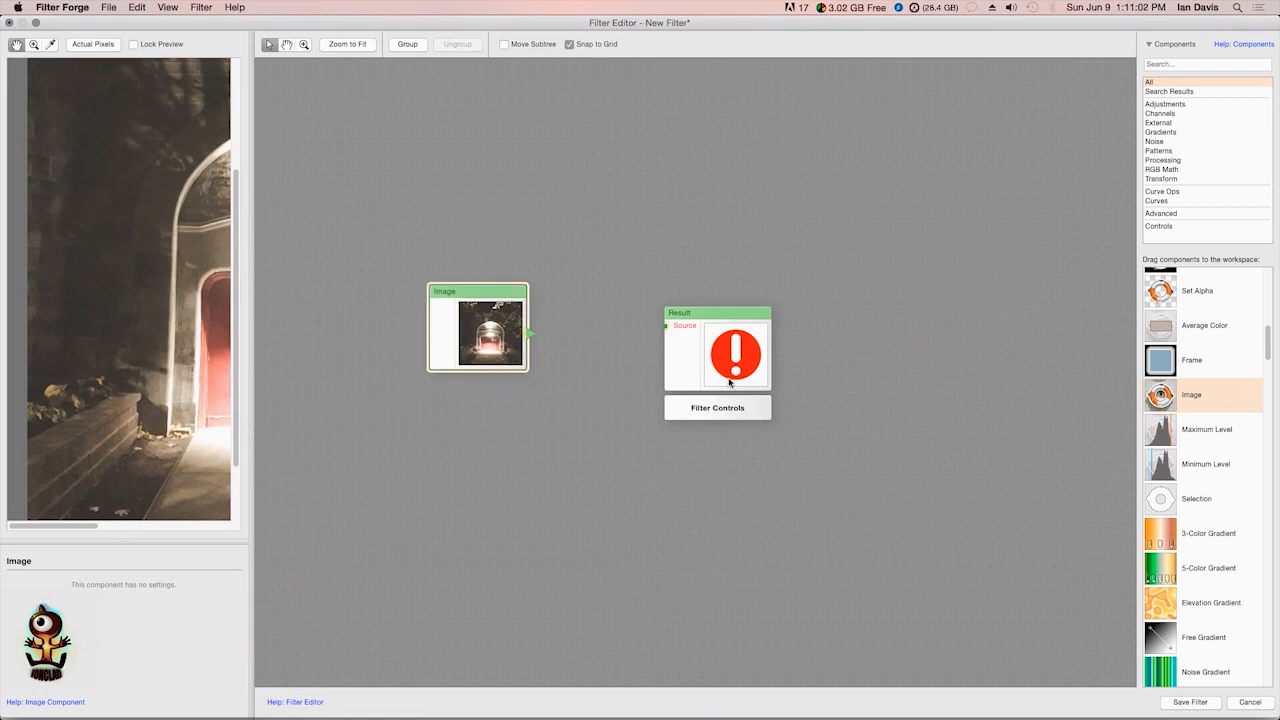
pyautogui.moveTo(727, 368); pyautogui.dragTo(844, 360)
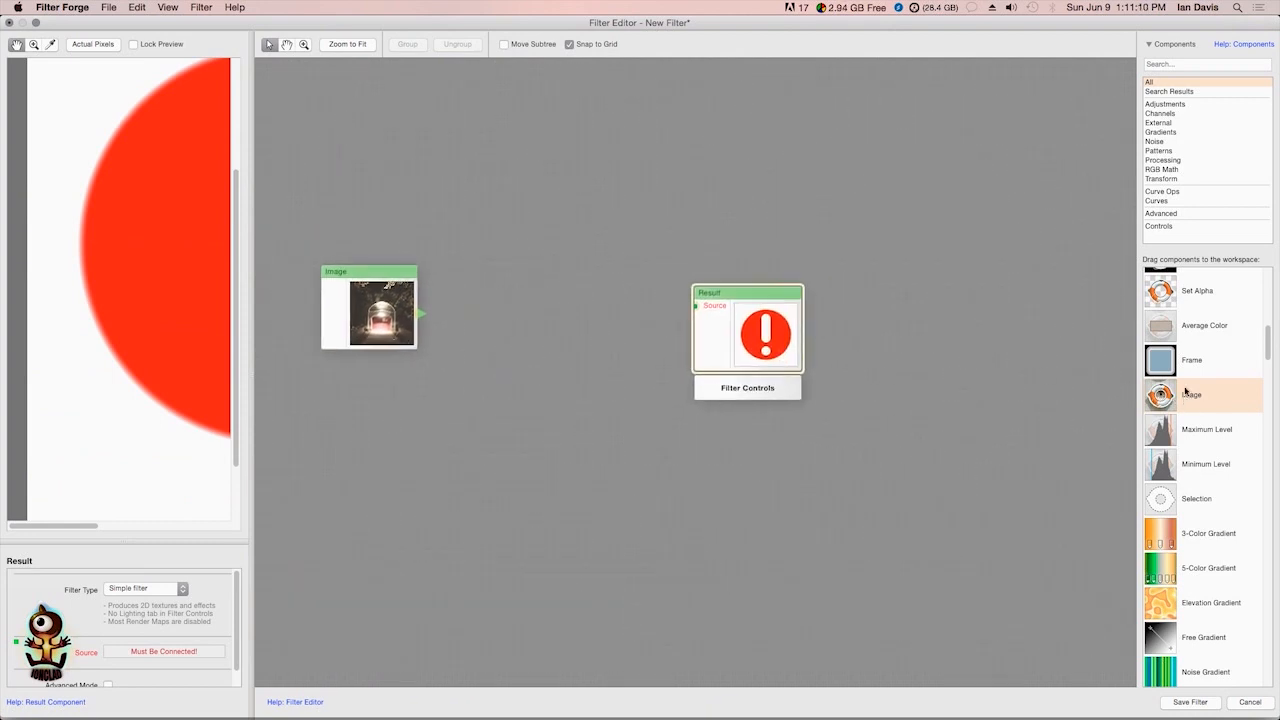
# Add a Blend component above the Image component and connect the Image output to Blend's Foreground input
pyautogui.scroll(-10, 1266, 443)
pyautogui.click(1164, 480)
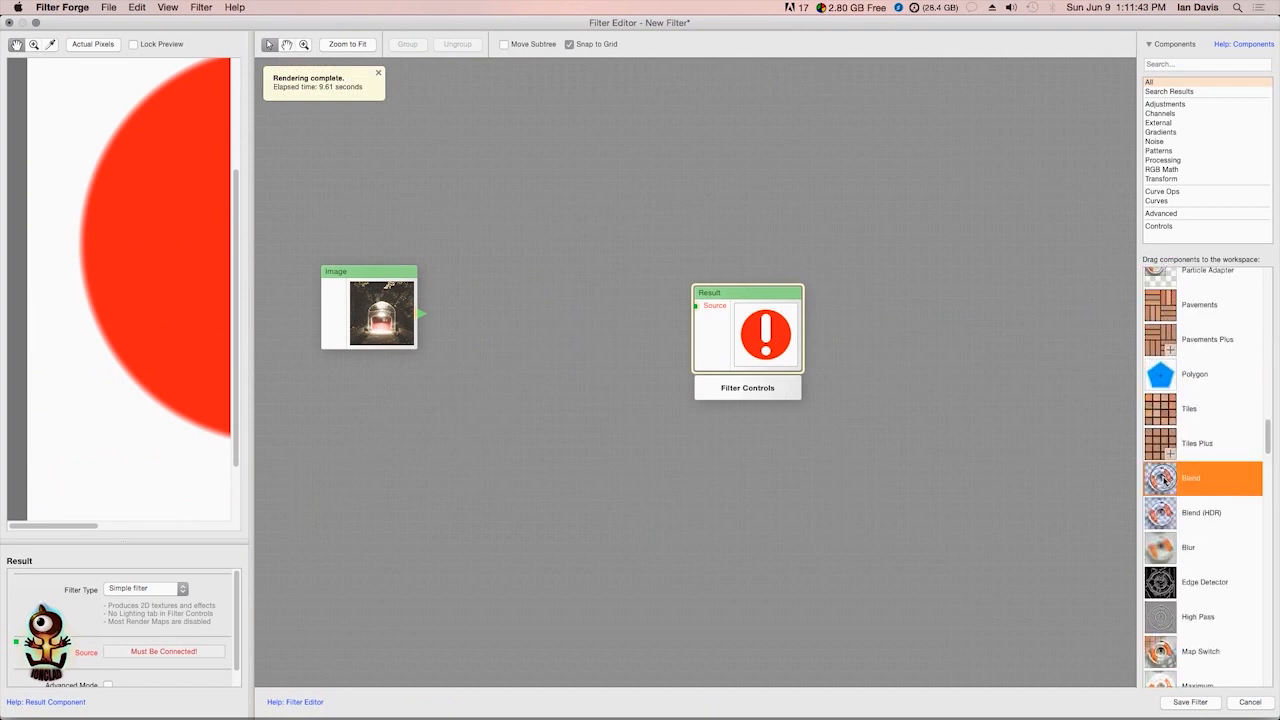
pyautogui.doubleClick(1164, 480)
pyautogui.moveTo(713, 340); pyautogui.dragTo(366, 200)
pyautogui.moveTo(421, 314); pyautogui.dragTo(337, 190)
# Set the Blend component's Opacity to 100, keeping its Mode at Normal
pyautogui.click(182, 635)
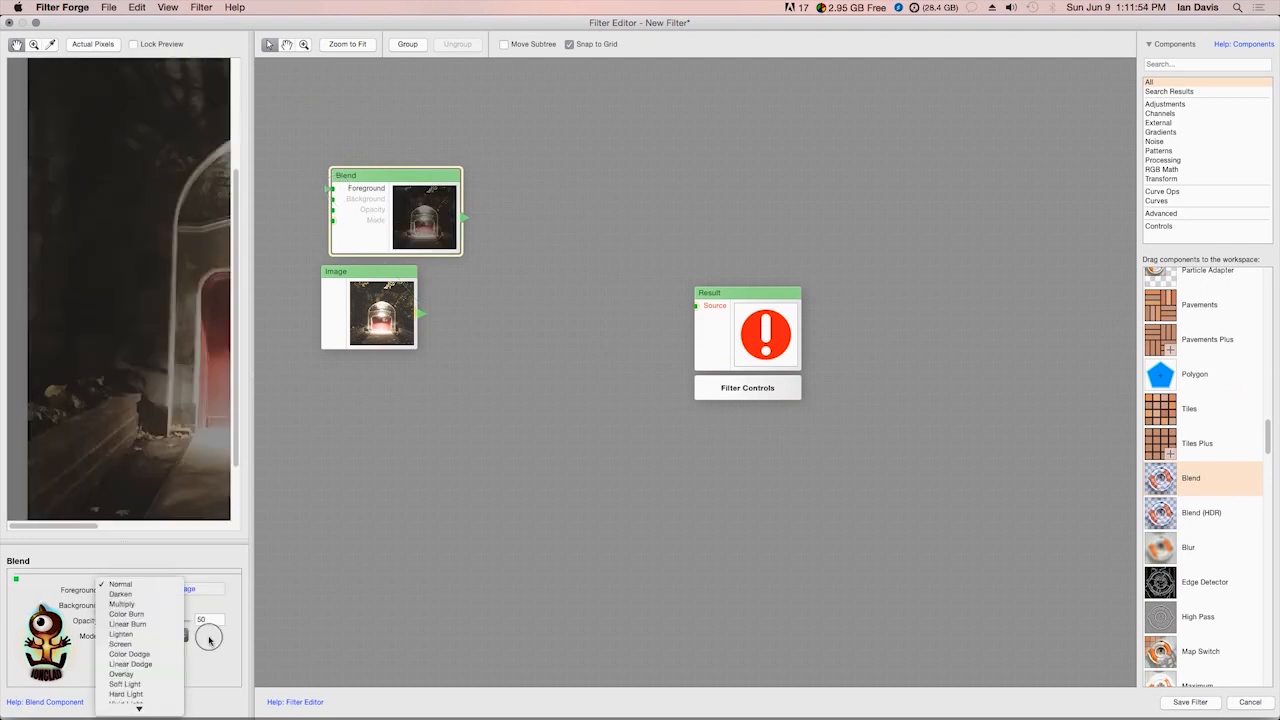
pyautogui.click(209, 640)
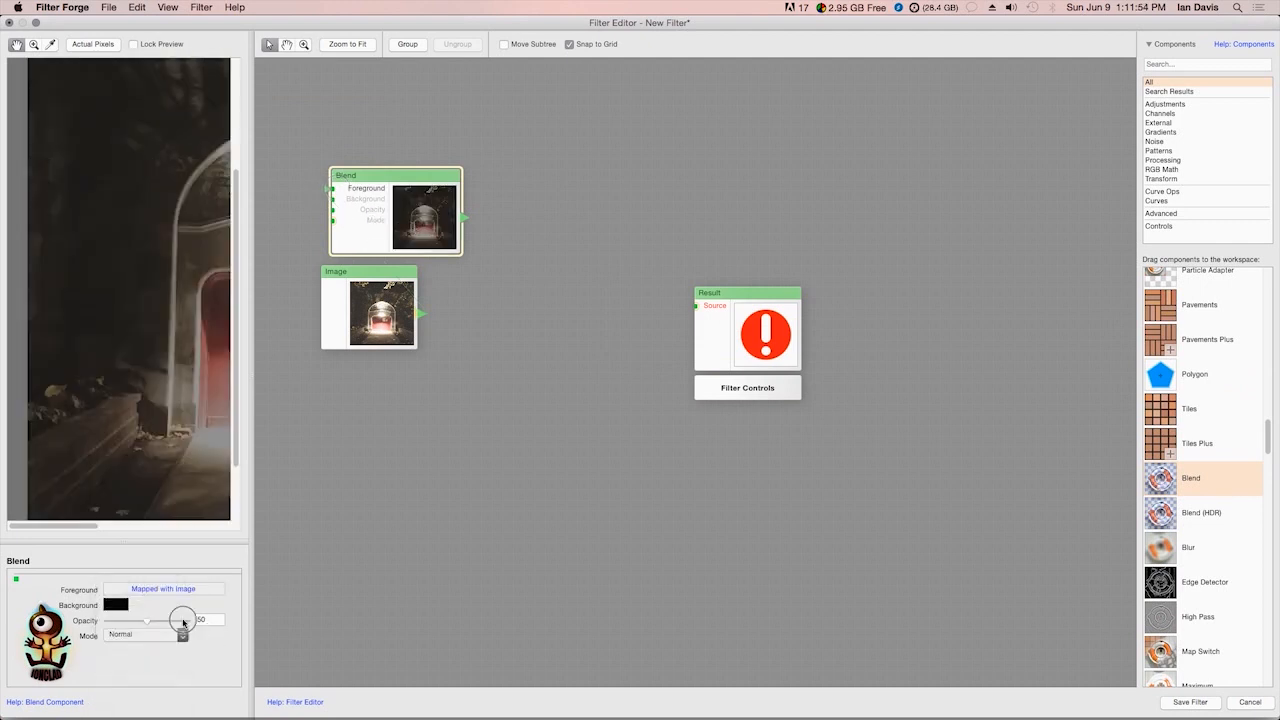
pyautogui.click(183, 622)
# Connect the Blend output to the Result component's Source and rearrange the Blend, Image and Result components
pyautogui.moveTo(372, 238); pyautogui.dragTo(393, 185)
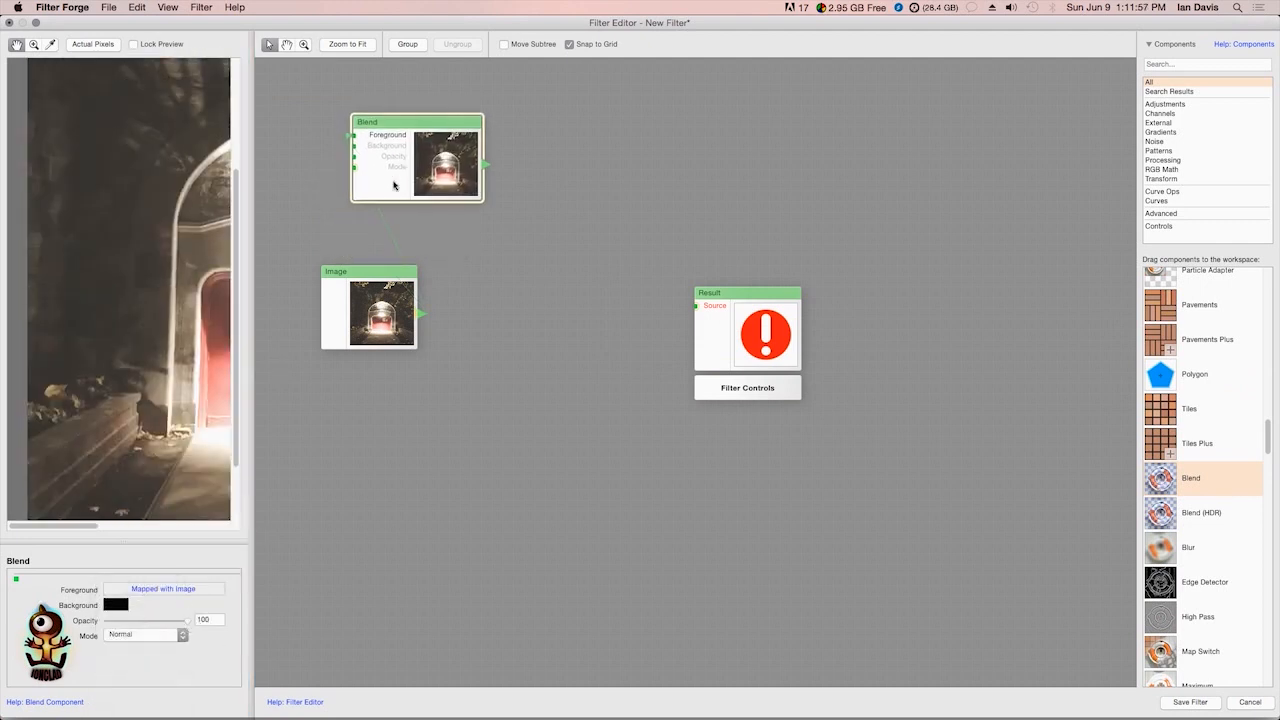
pyautogui.moveTo(388, 292); pyautogui.dragTo(375, 280)
pyautogui.moveTo(733, 347); pyautogui.dragTo(786, 230)
pyautogui.moveTo(444, 168); pyautogui.dragTo(432, 178)
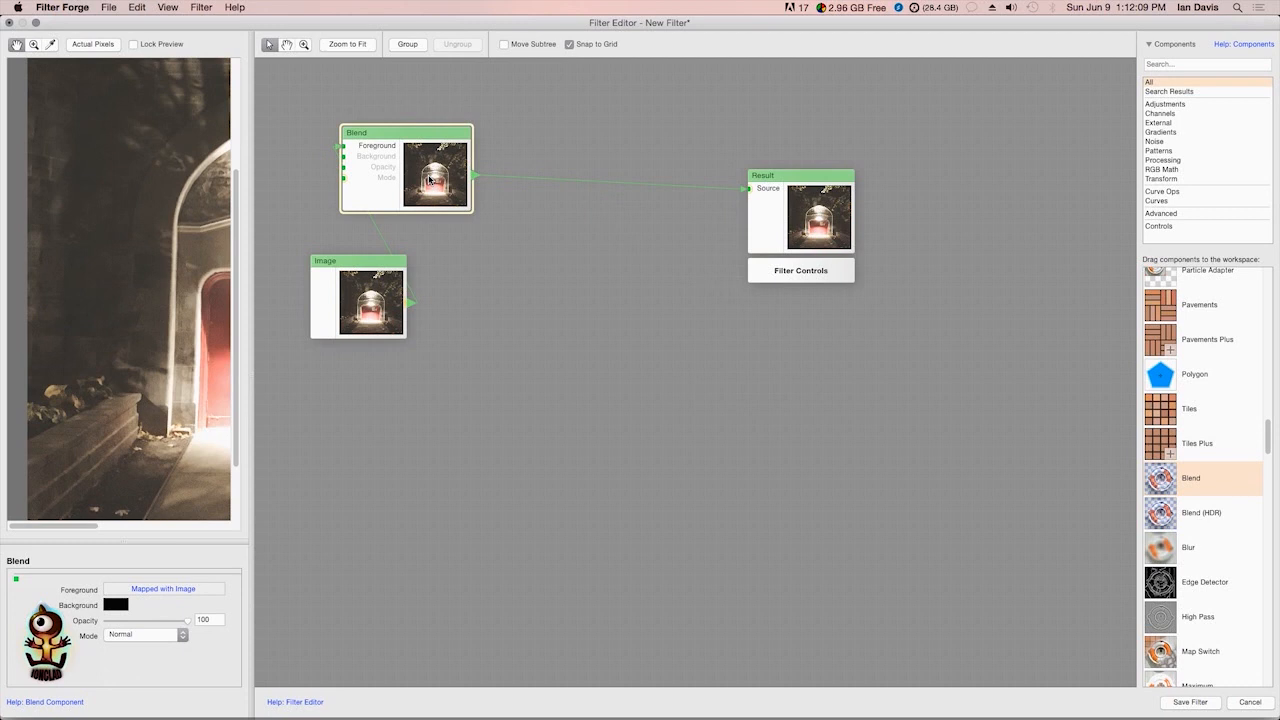
# Move the Image component farther below Blend and shift Blend closer to the Result component
pyautogui.moveTo(372, 306); pyautogui.dragTo(387, 393)
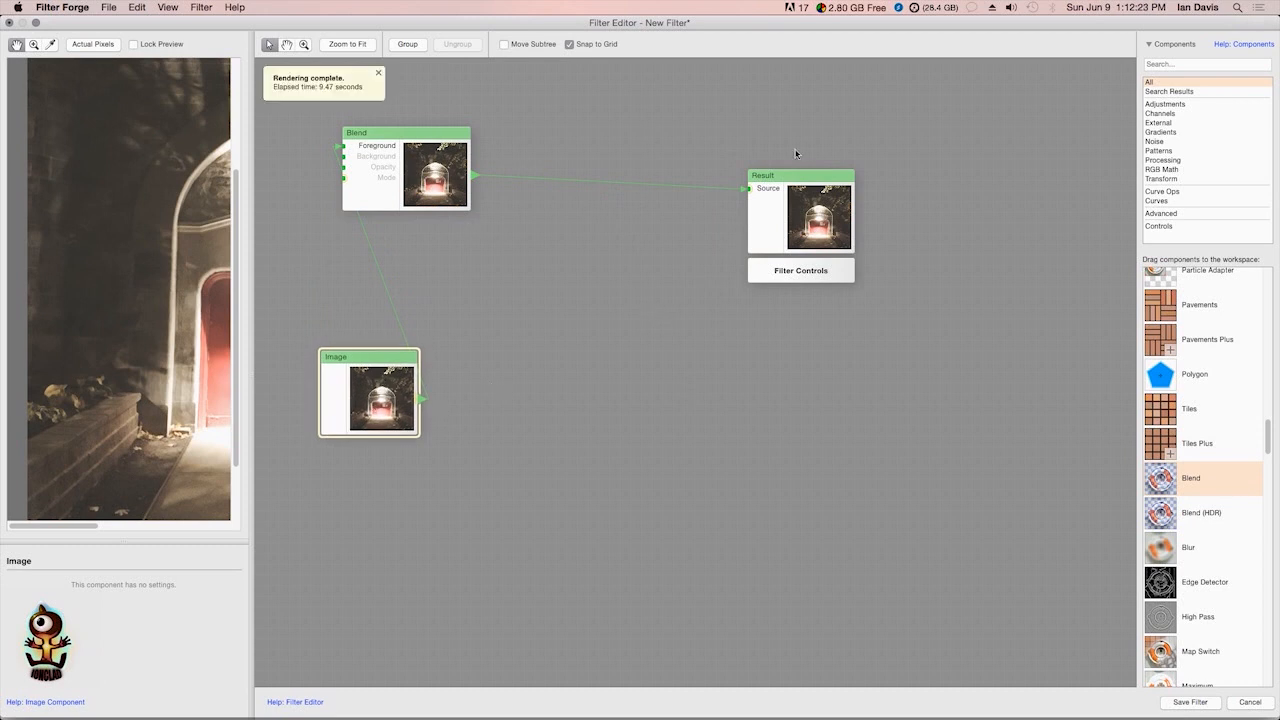
pyautogui.moveTo(424, 184); pyautogui.dragTo(487, 222)
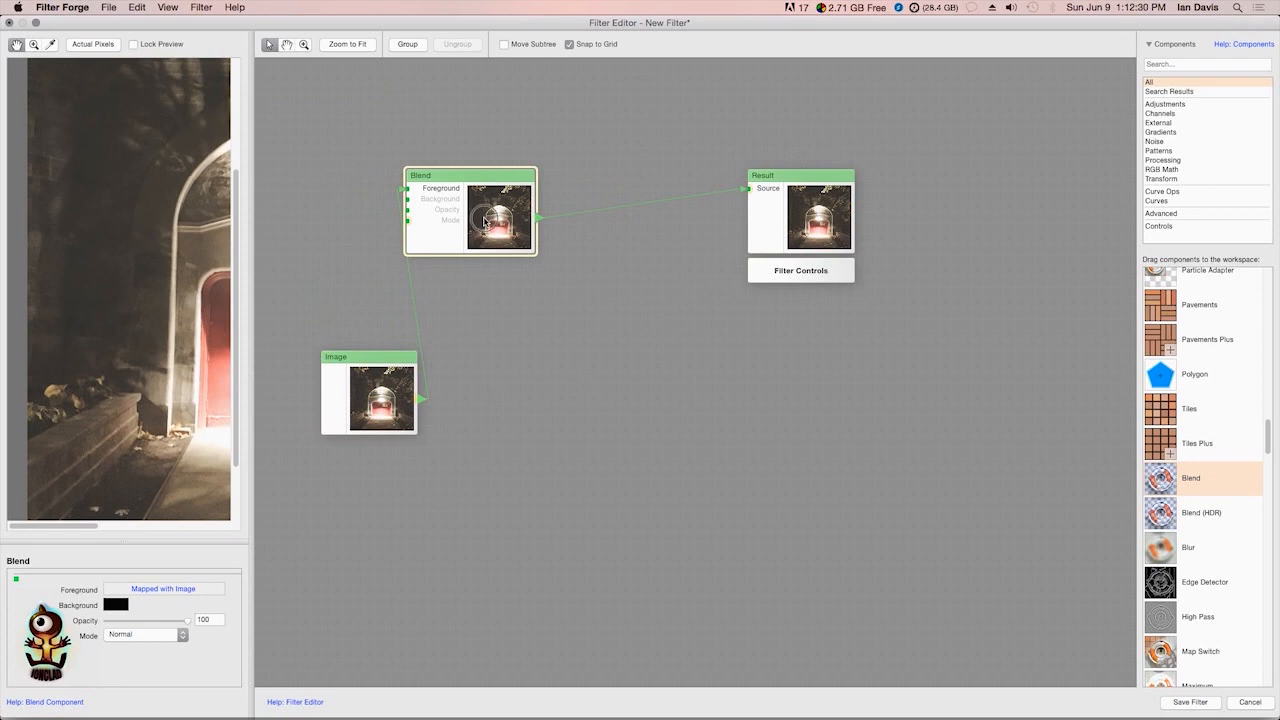
pyautogui.click(405, 378)
pyautogui.moveTo(423, 399); pyautogui.dragTo(548, 359)
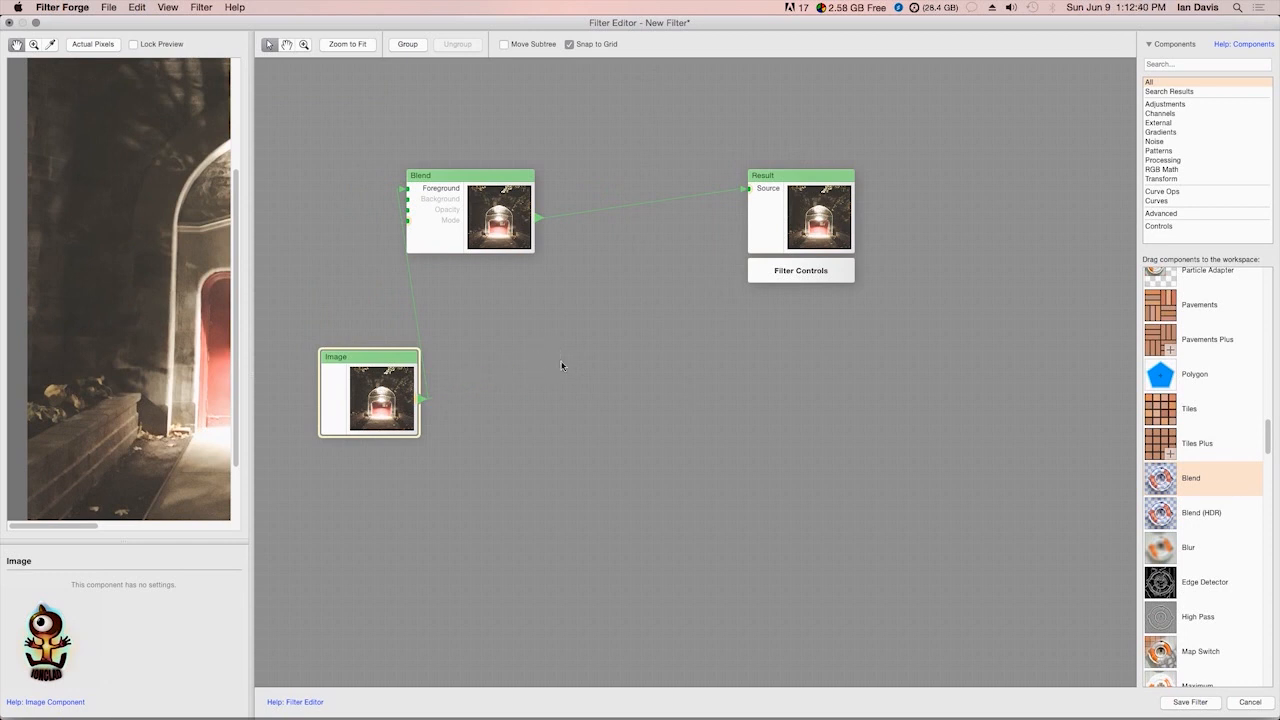
# Lower the Blend component toward Image, then move Image down and away from it
pyautogui.scroll(-5, 566, 390)
pyautogui.moveTo(583, 418); pyautogui.dragTo(501, 371)
pyautogui.moveTo(333, 337); pyautogui.dragTo(1091, 420)
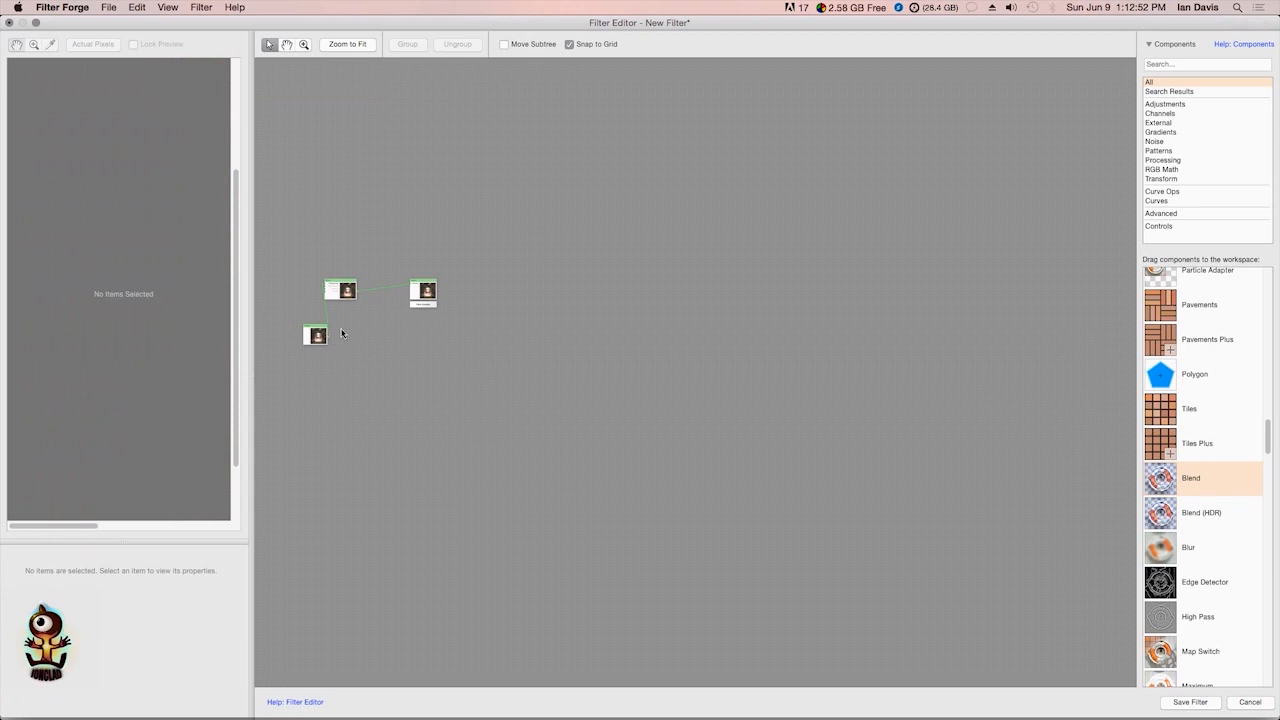
pyautogui.scroll(5, 340, 330)
pyautogui.moveTo(377, 323); pyautogui.dragTo(561, 415)
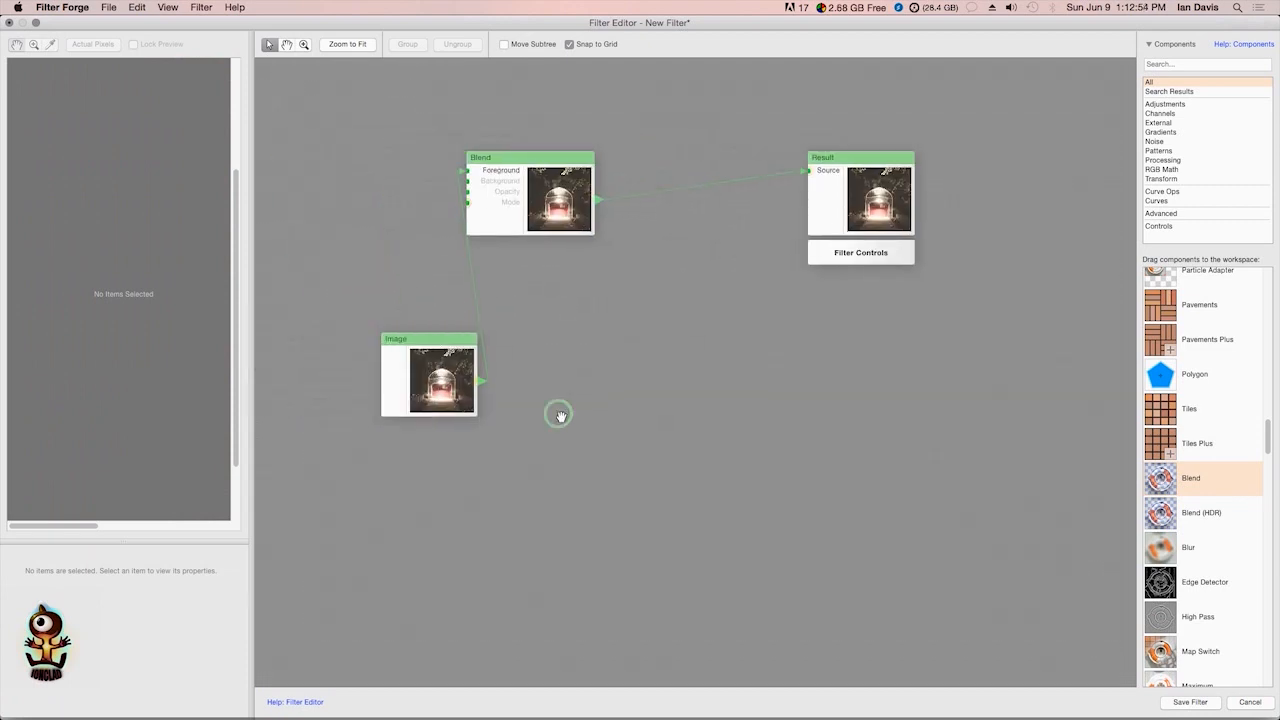
pyautogui.moveTo(538, 290); pyautogui.dragTo(466, 363)
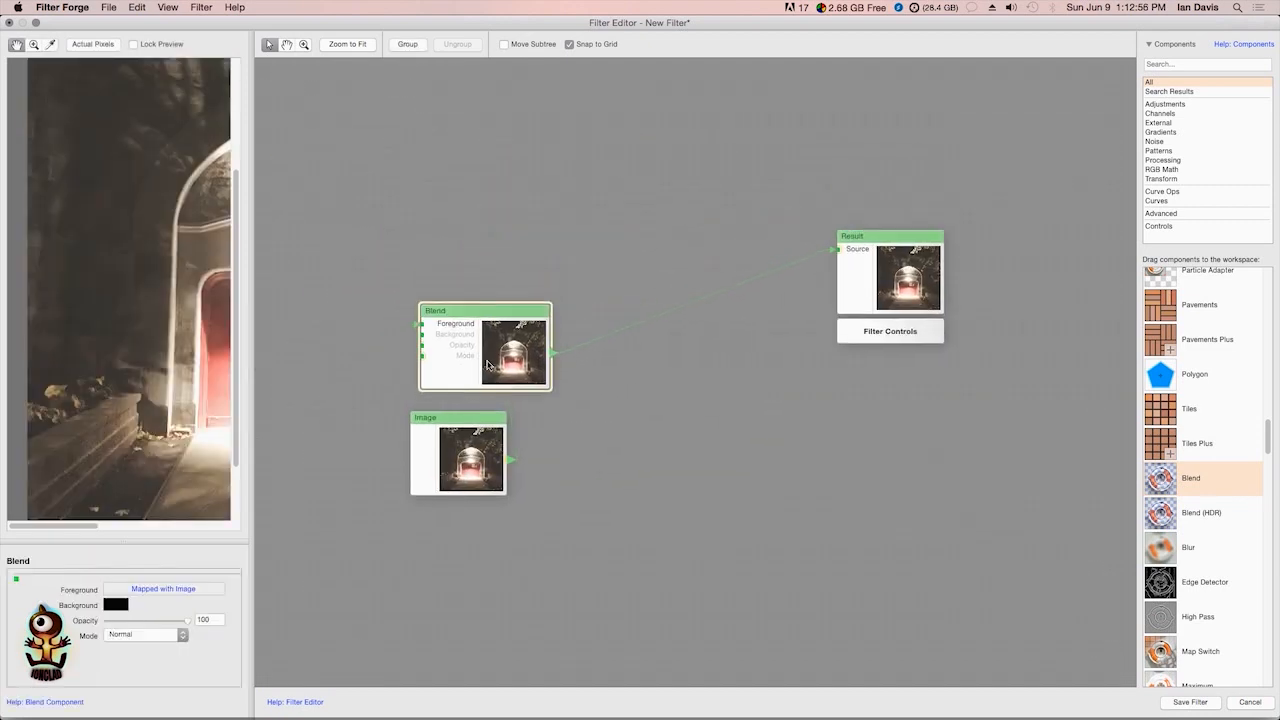
pyautogui.moveTo(591, 446); pyautogui.dragTo(461, 281)
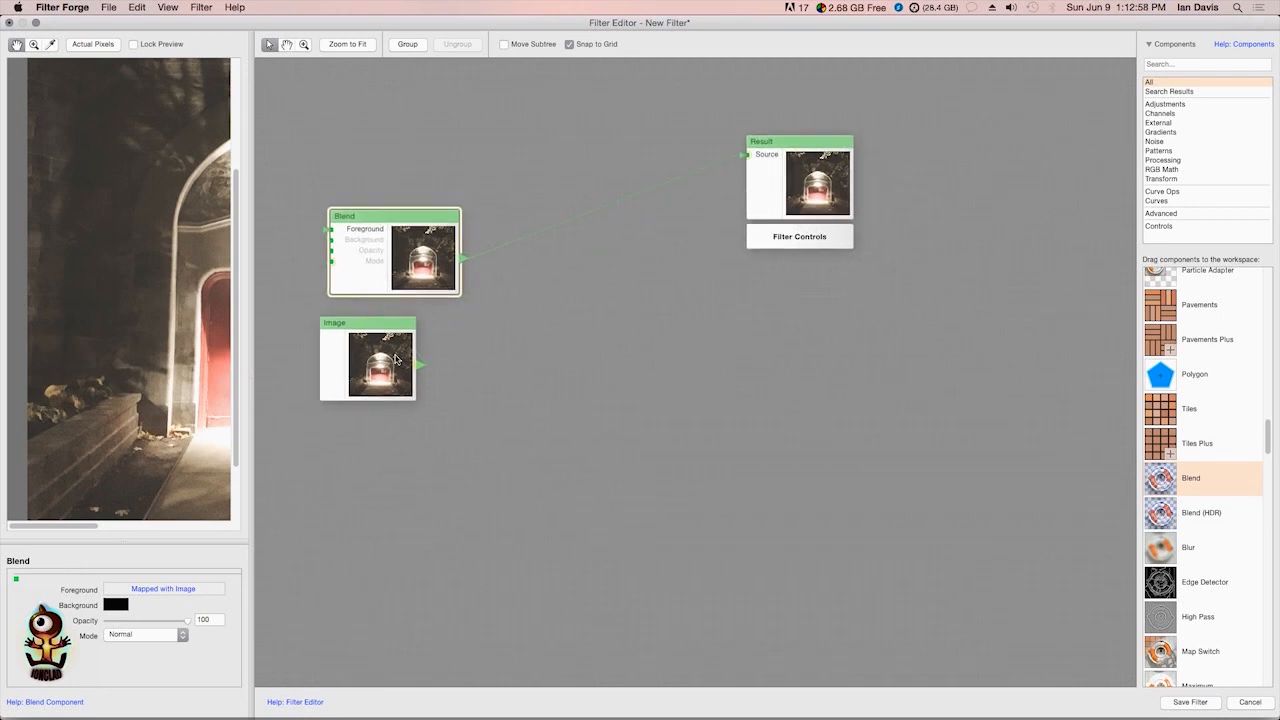
pyautogui.moveTo(337, 401); pyautogui.dragTo(265, 505)
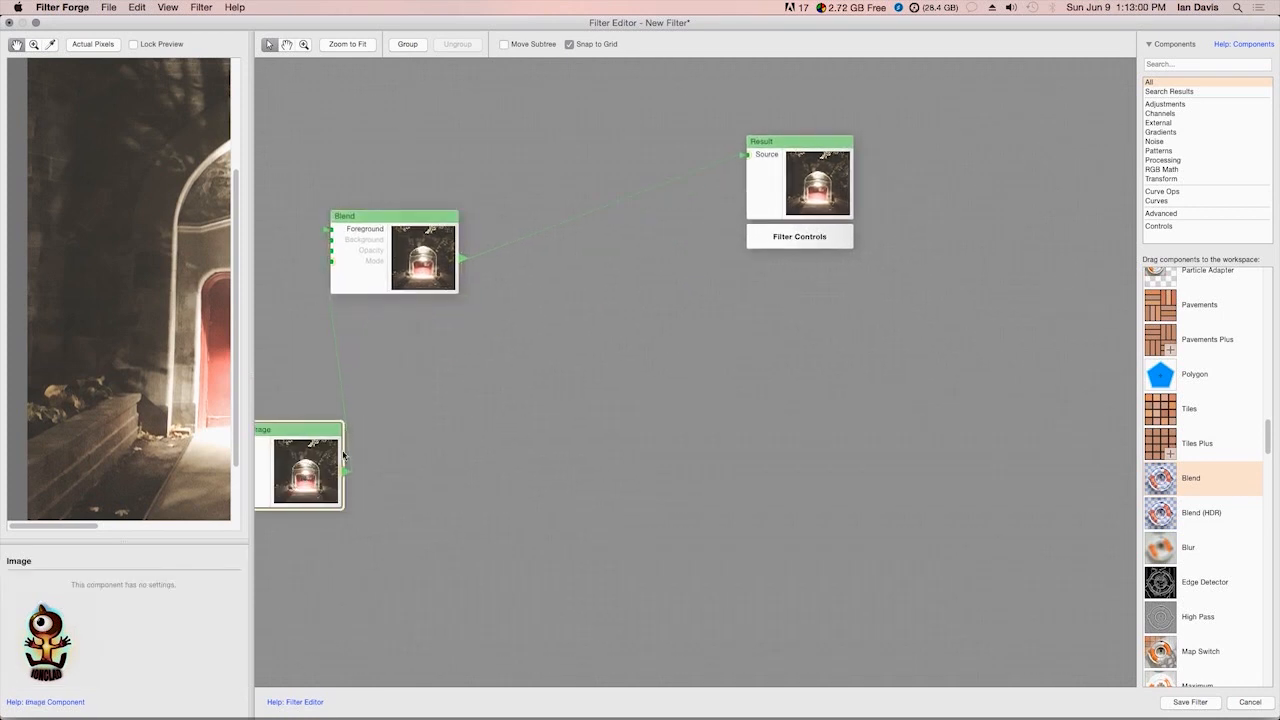
# Move Blend down near Image and place the Result component far from it, level with Blend
pyautogui.moveTo(480, 376); pyautogui.dragTo(398, 453)
pyautogui.moveTo(441, 401); pyautogui.dragTo(566, 420)
pyautogui.moveTo(420, 371); pyautogui.dragTo(365, 423)
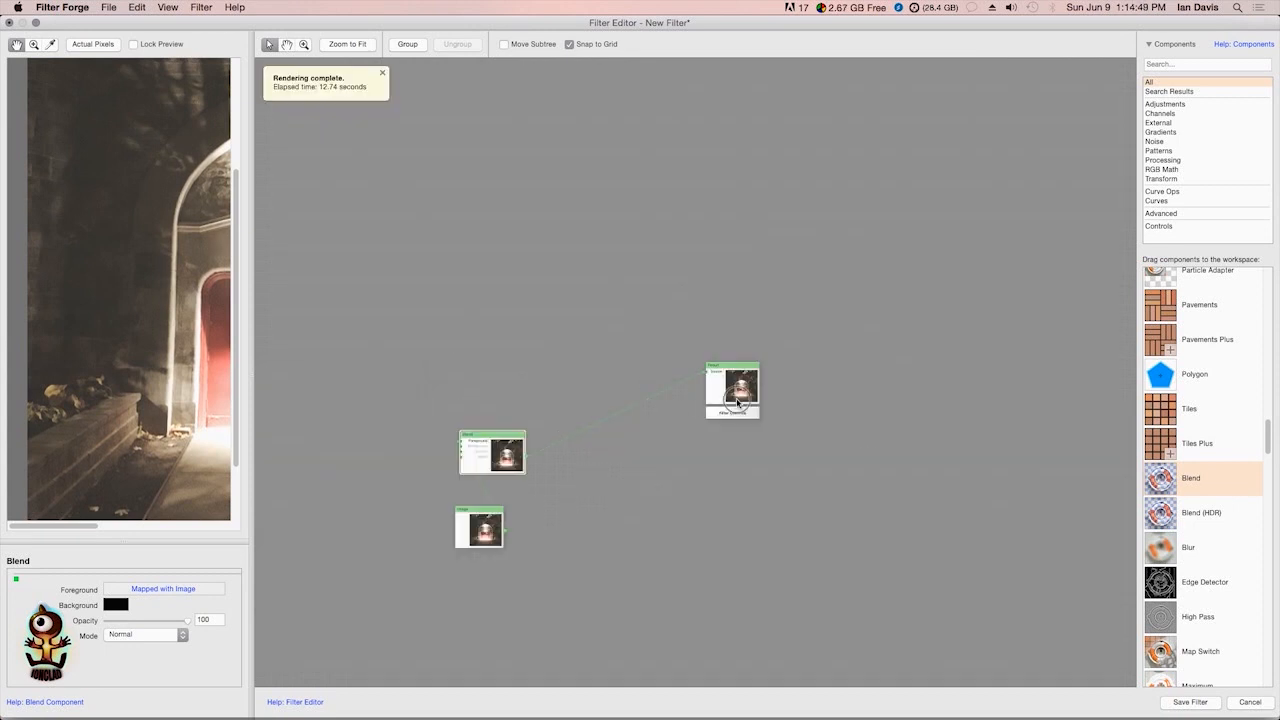
pyautogui.moveTo(737, 399); pyautogui.dragTo(752, 416)
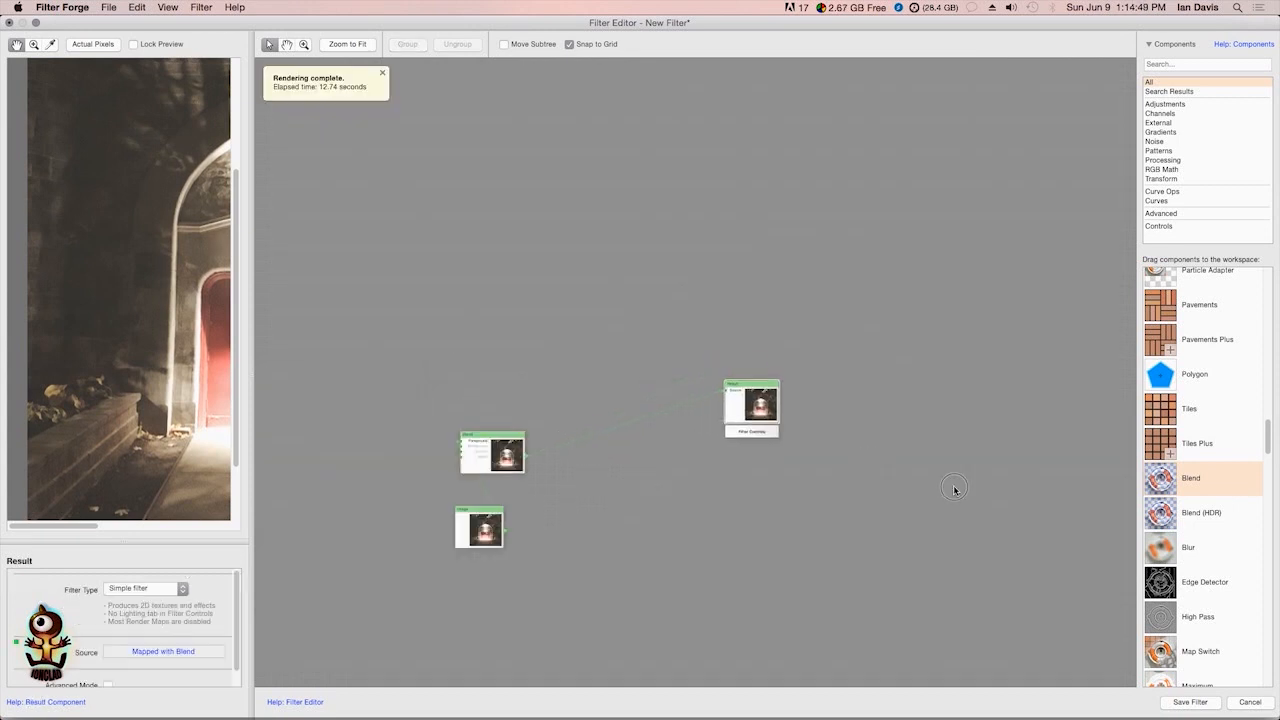
pyautogui.moveTo(954, 490); pyautogui.dragTo(955, 490)
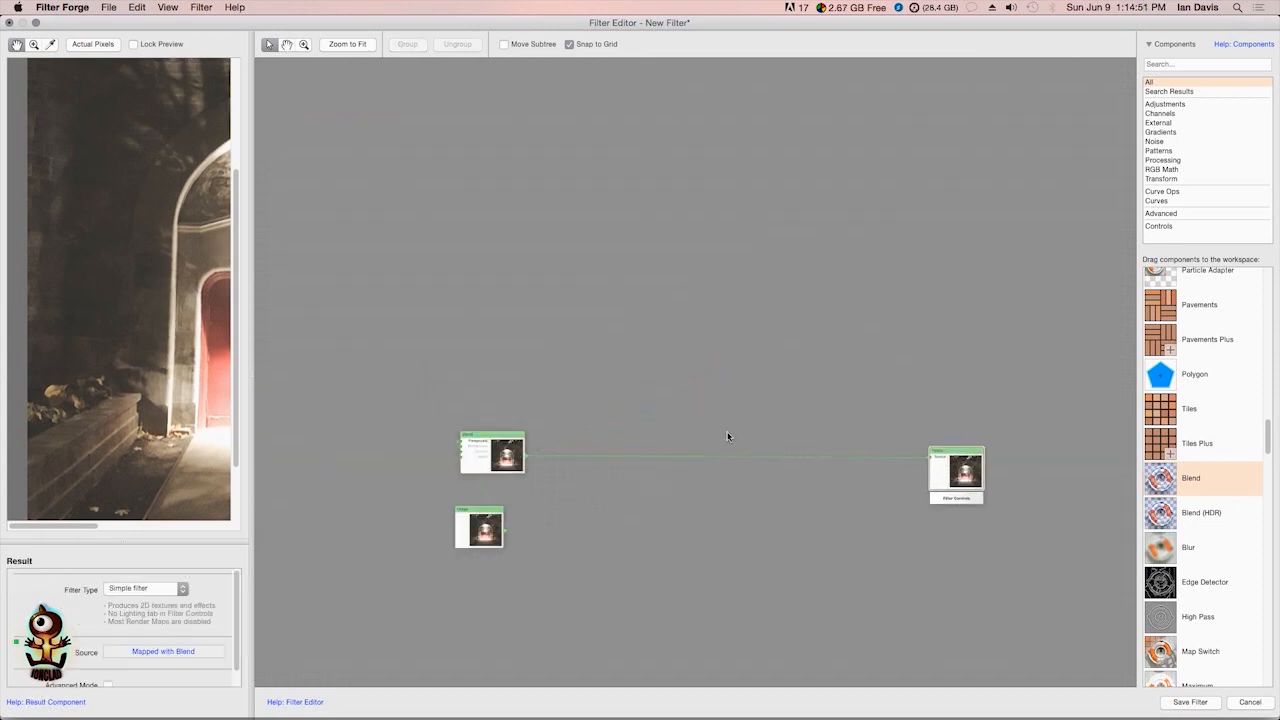
pyautogui.scroll(2, 727, 436)
pyautogui.scroll(-5, 727, 436)
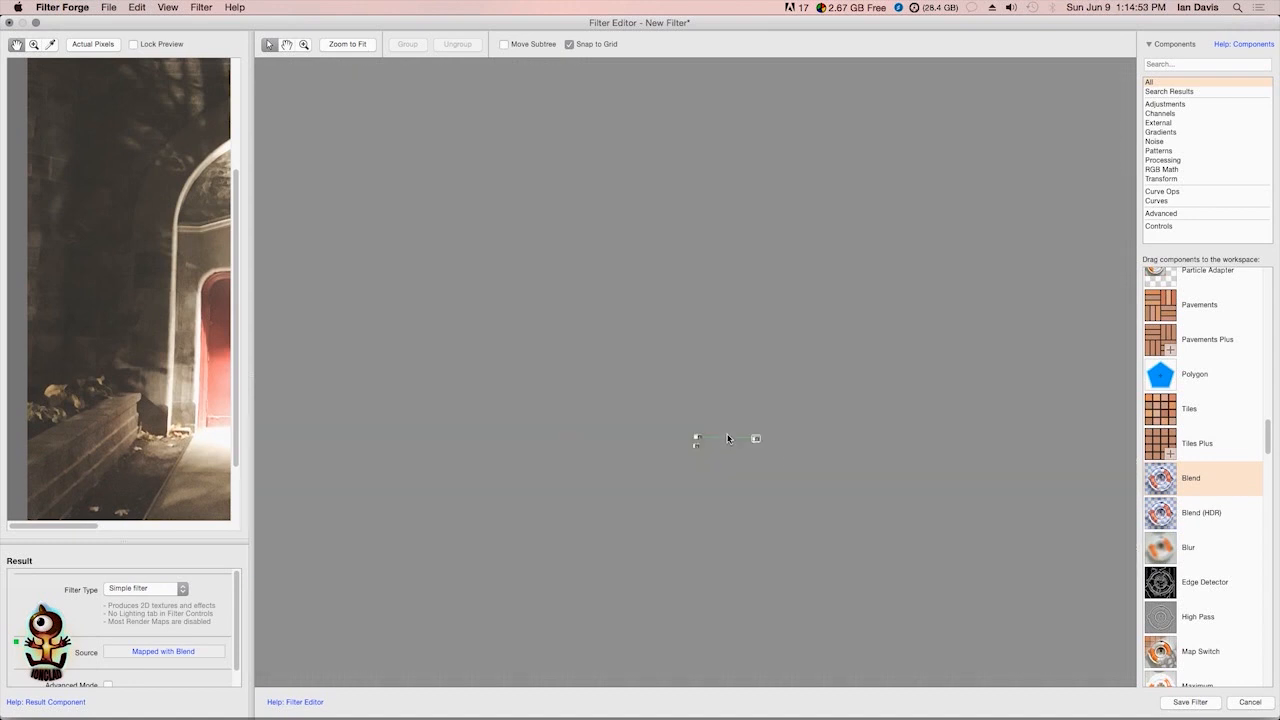
pyautogui.scroll(5, 740, 473)
pyautogui.scroll(-3, 742, 466)
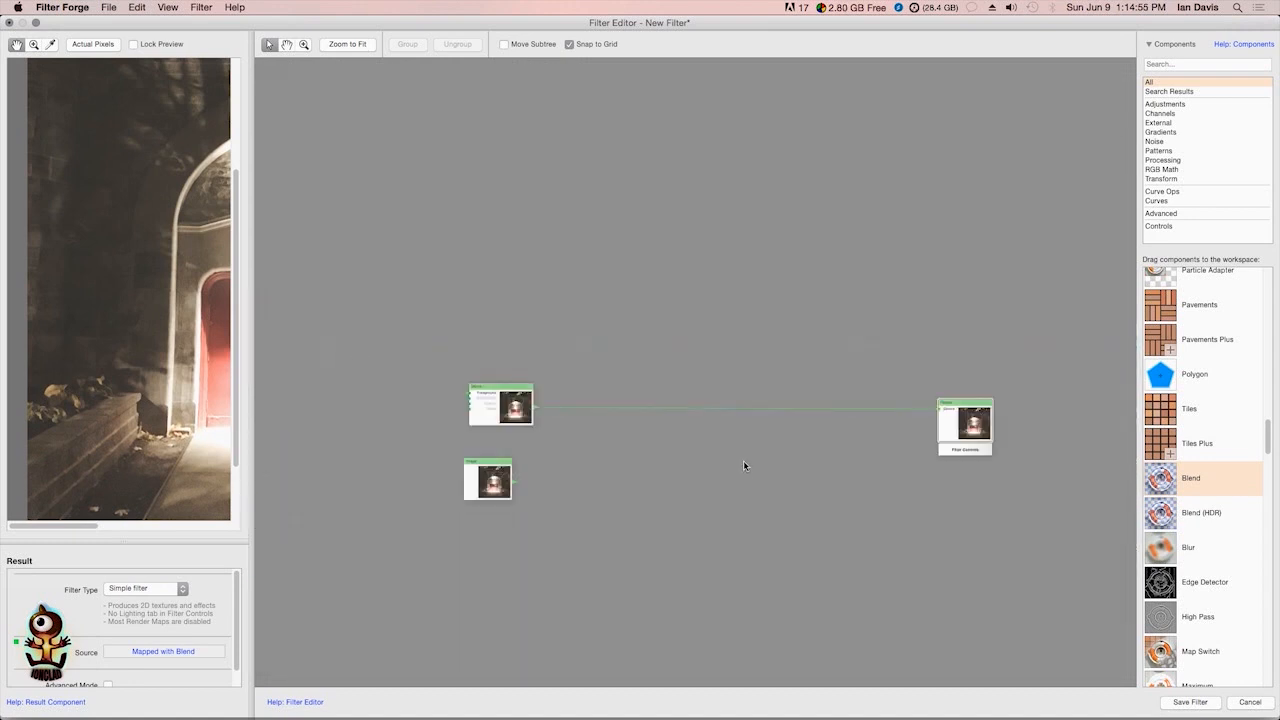
pyautogui.scroll(3, 740, 457)
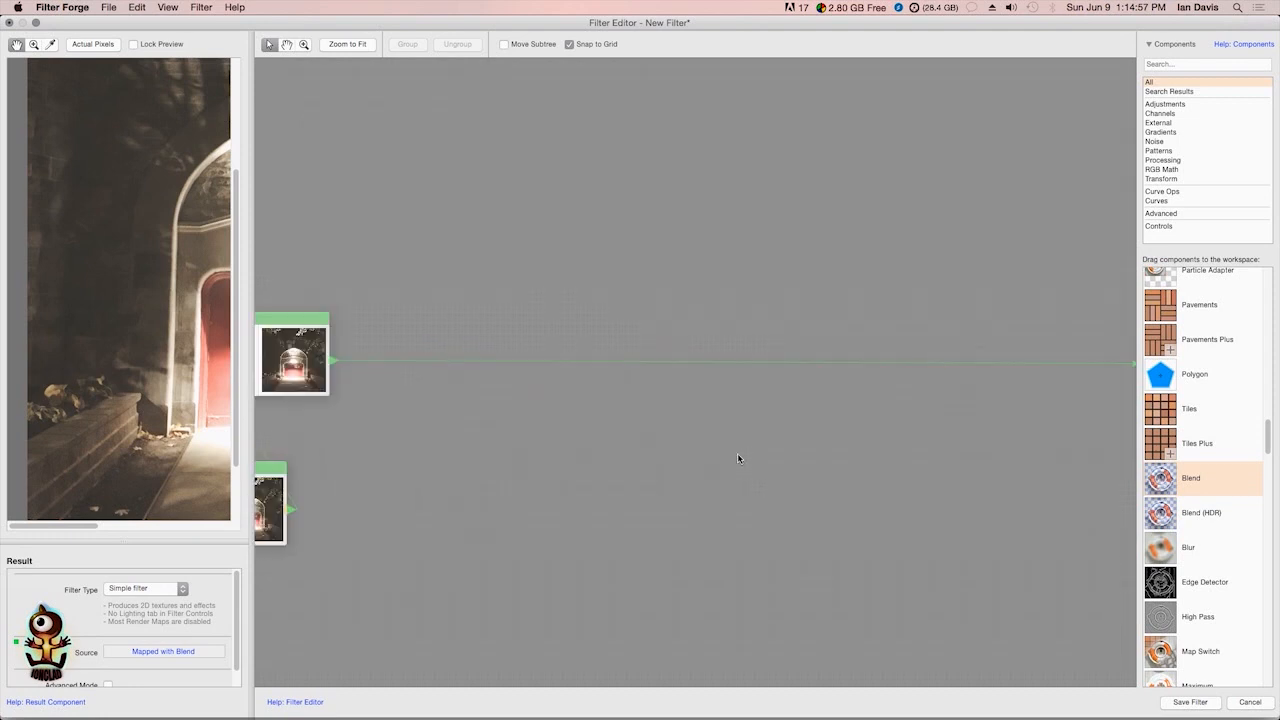
pyautogui.scroll(-4, 740, 458)
pyautogui.scroll(3, 740, 458)
pyautogui.scroll(-4, 737, 451)
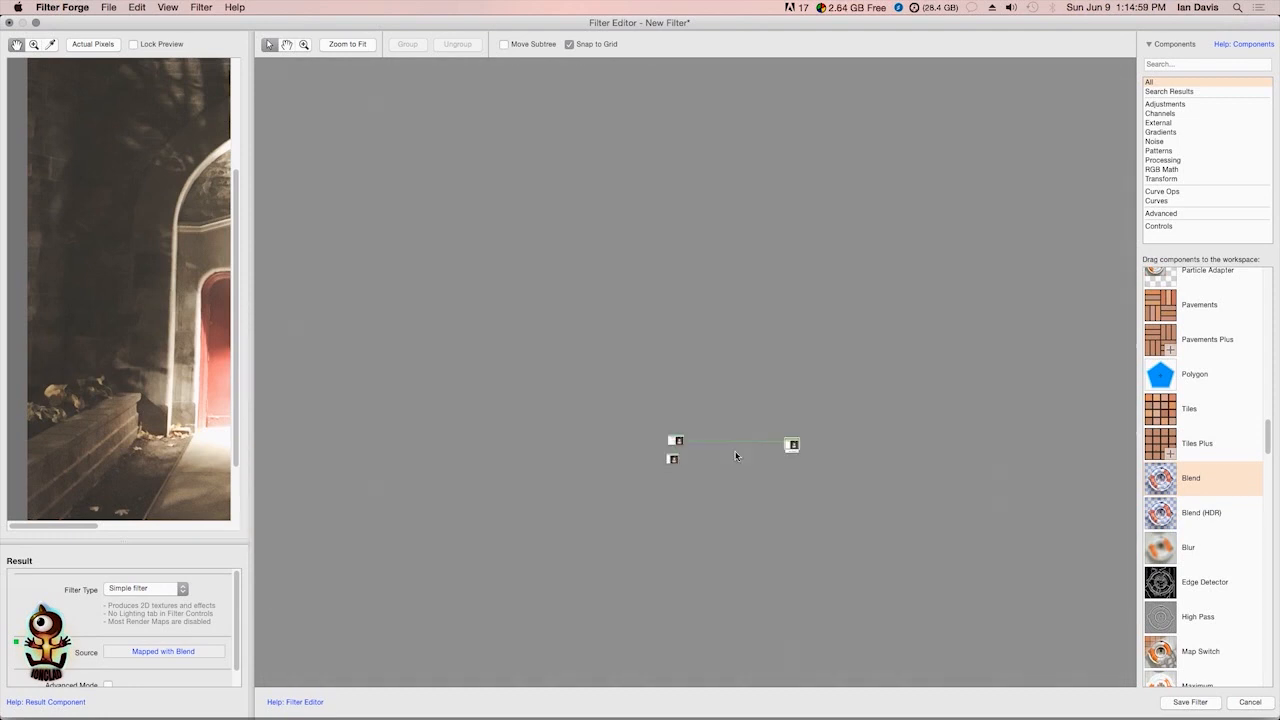
pyautogui.scroll(3, 720, 455)
pyautogui.moveTo(736, 467); pyautogui.dragTo(696, 375)
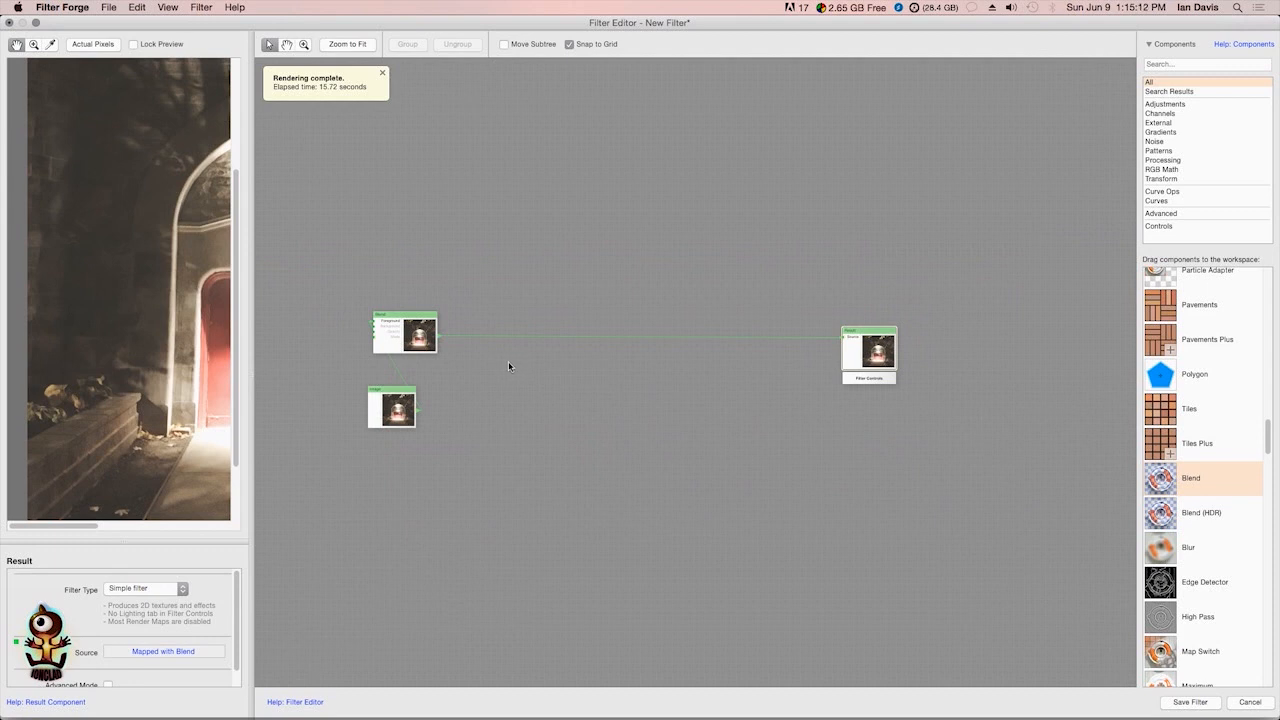
# Add a Perlin Noise component to the workspace between Blend and Result
pyautogui.scroll(-10, 1266, 498)
pyautogui.scroll(10, 1266, 498)
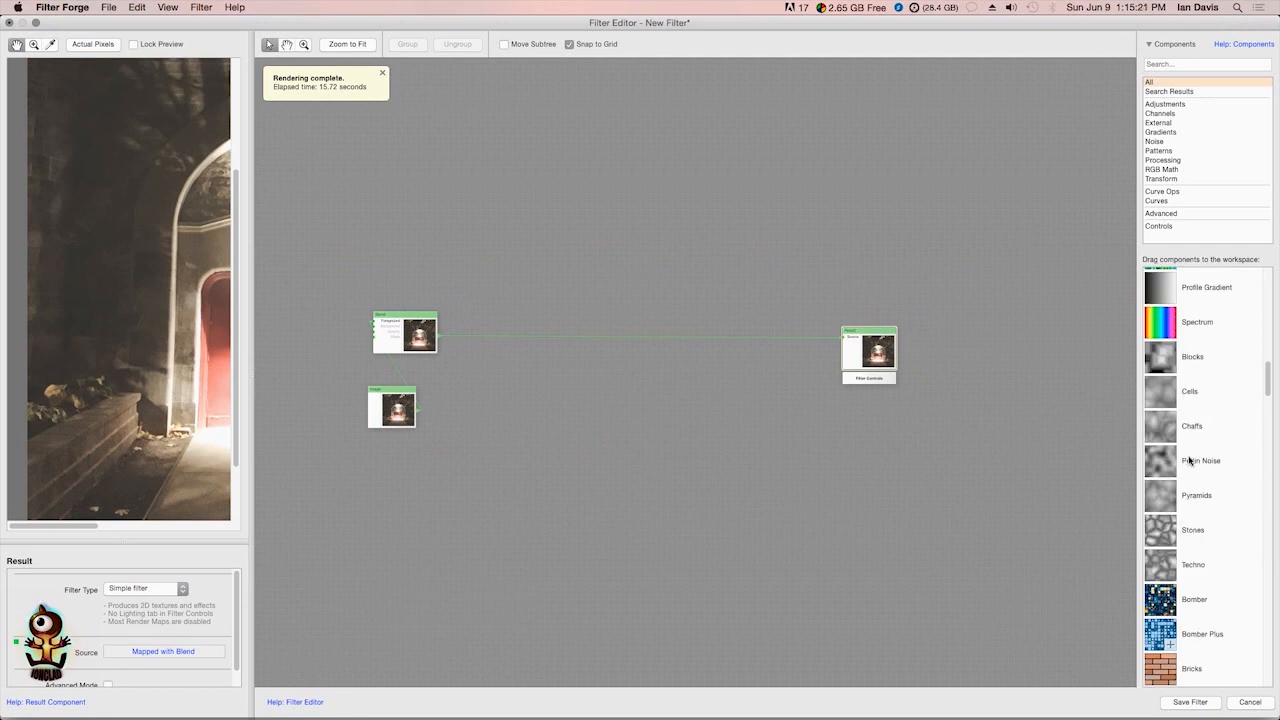
pyautogui.moveTo(1162, 467); pyautogui.dragTo(795, 347)
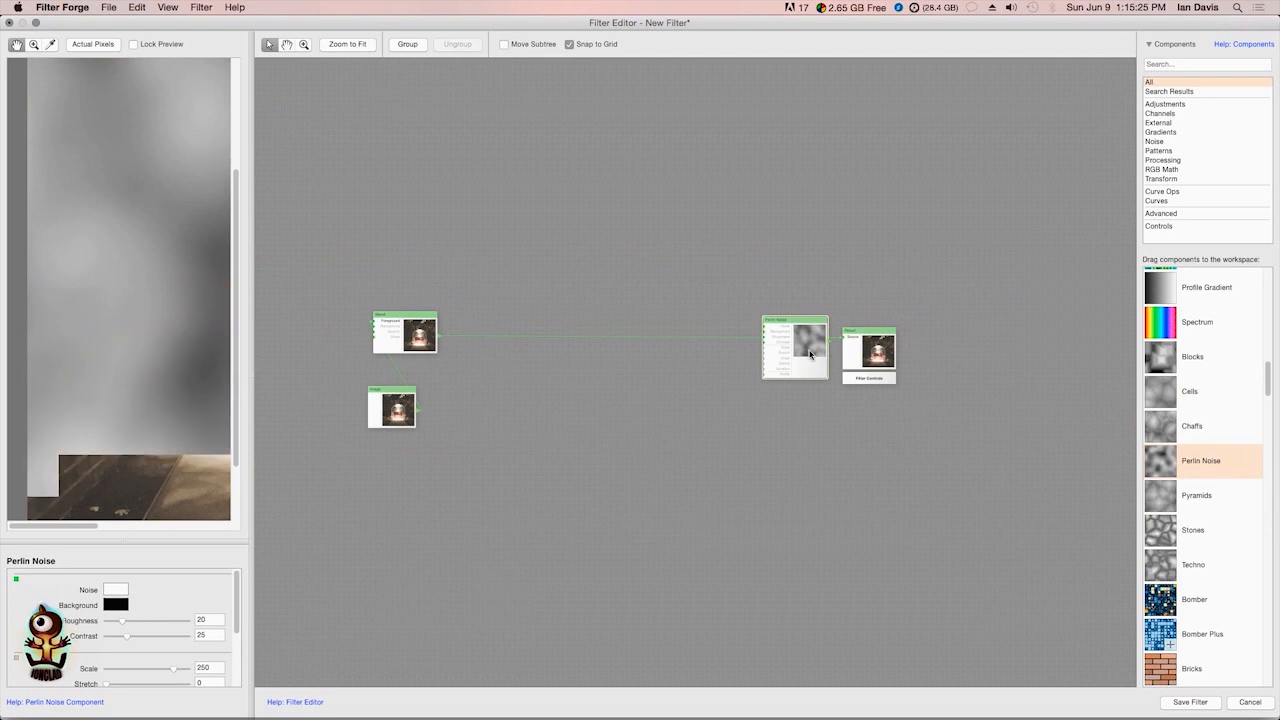
# Add a Stones component and position it below the Perlin Noise component
pyautogui.click(1160, 538)
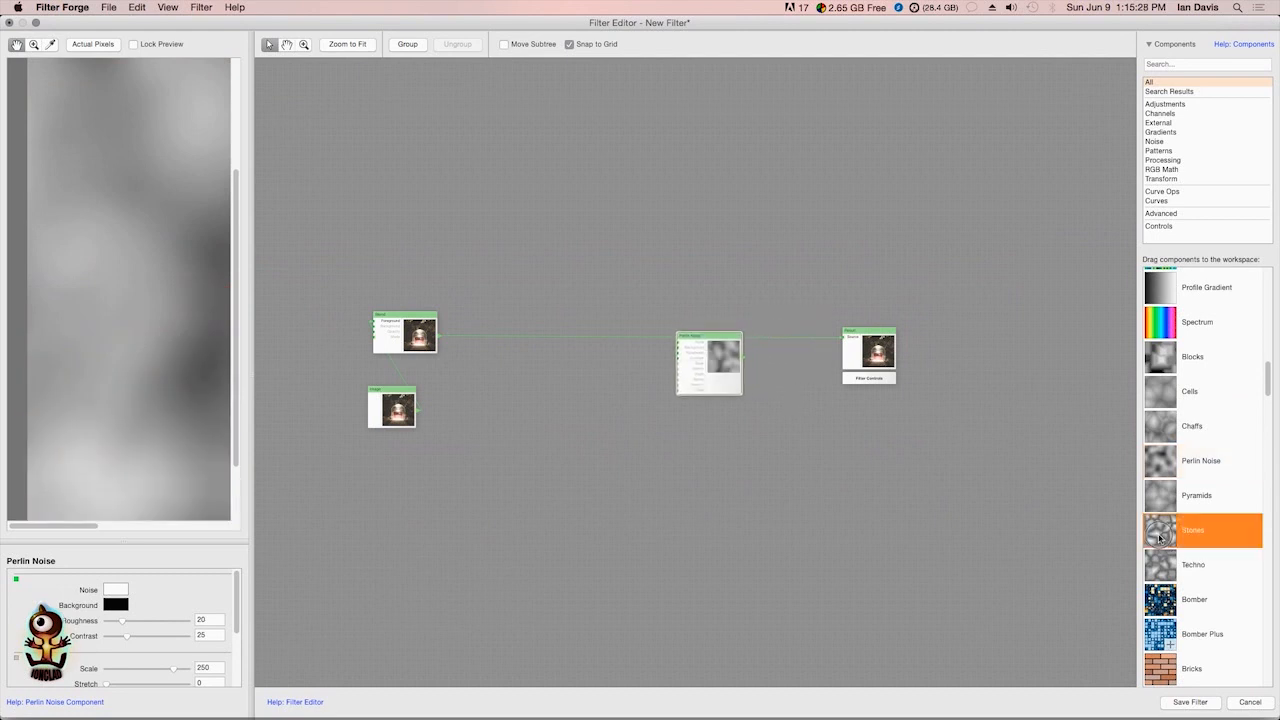
pyautogui.moveTo(1160, 538); pyautogui.dragTo(654, 474)
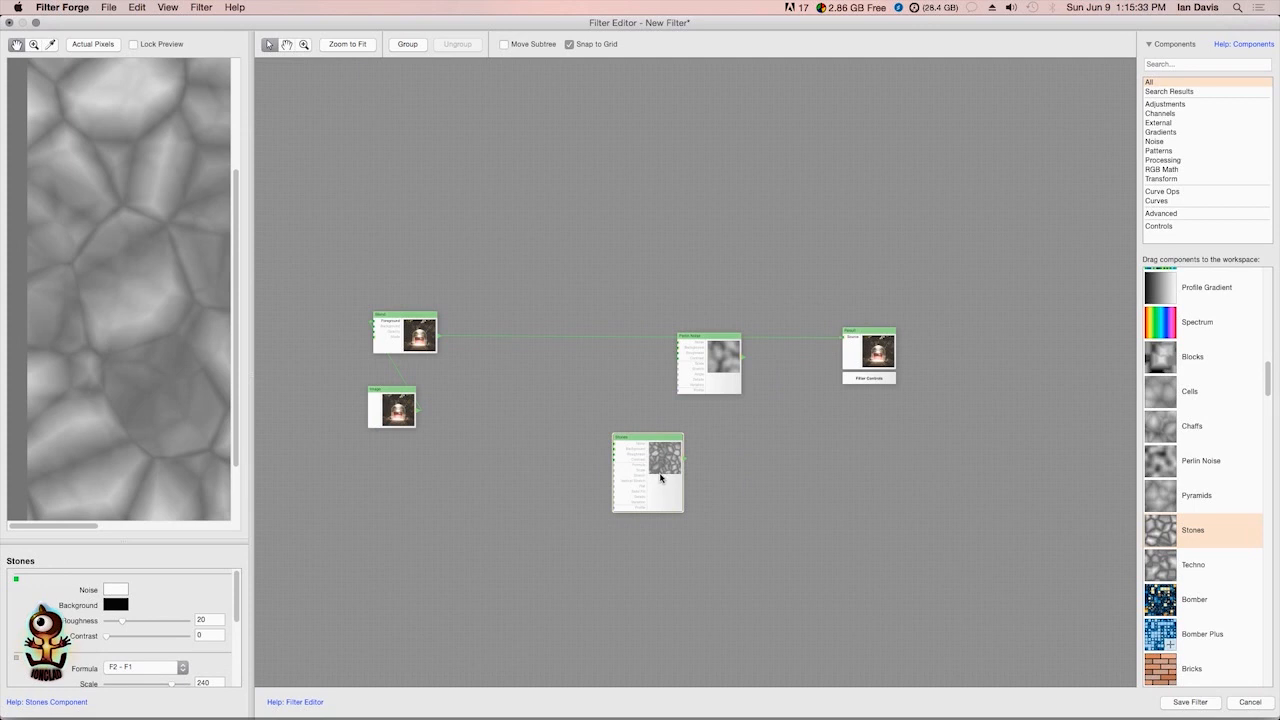
pyautogui.moveTo(665, 472); pyautogui.dragTo(681, 472)
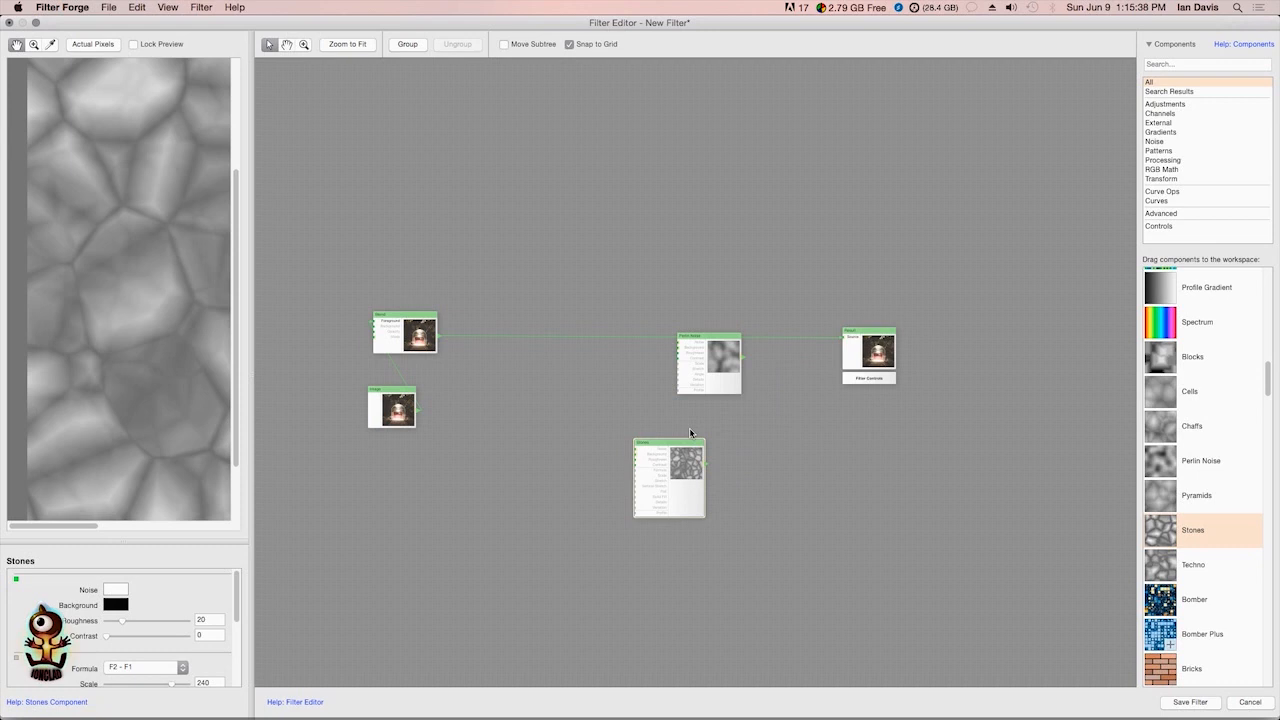
pyautogui.scroll(3, 690, 432)
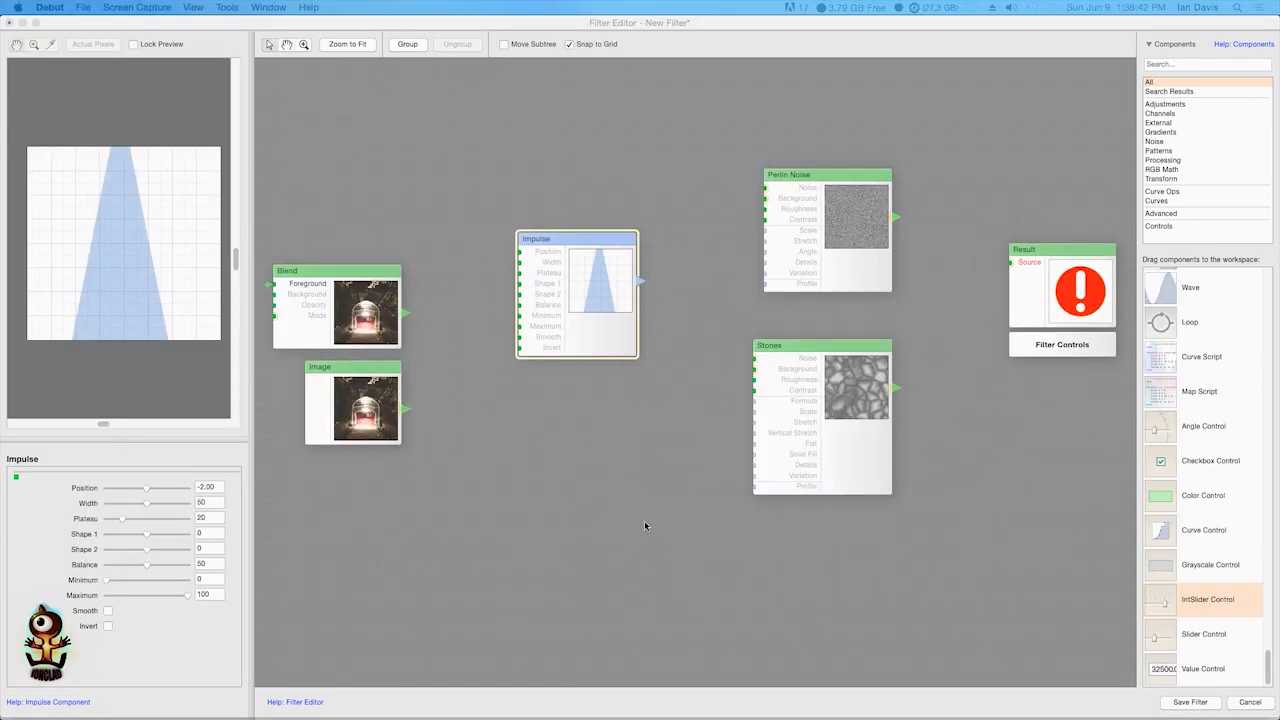
pyautogui.moveTo(551, 449); pyautogui.dragTo(640, 477)
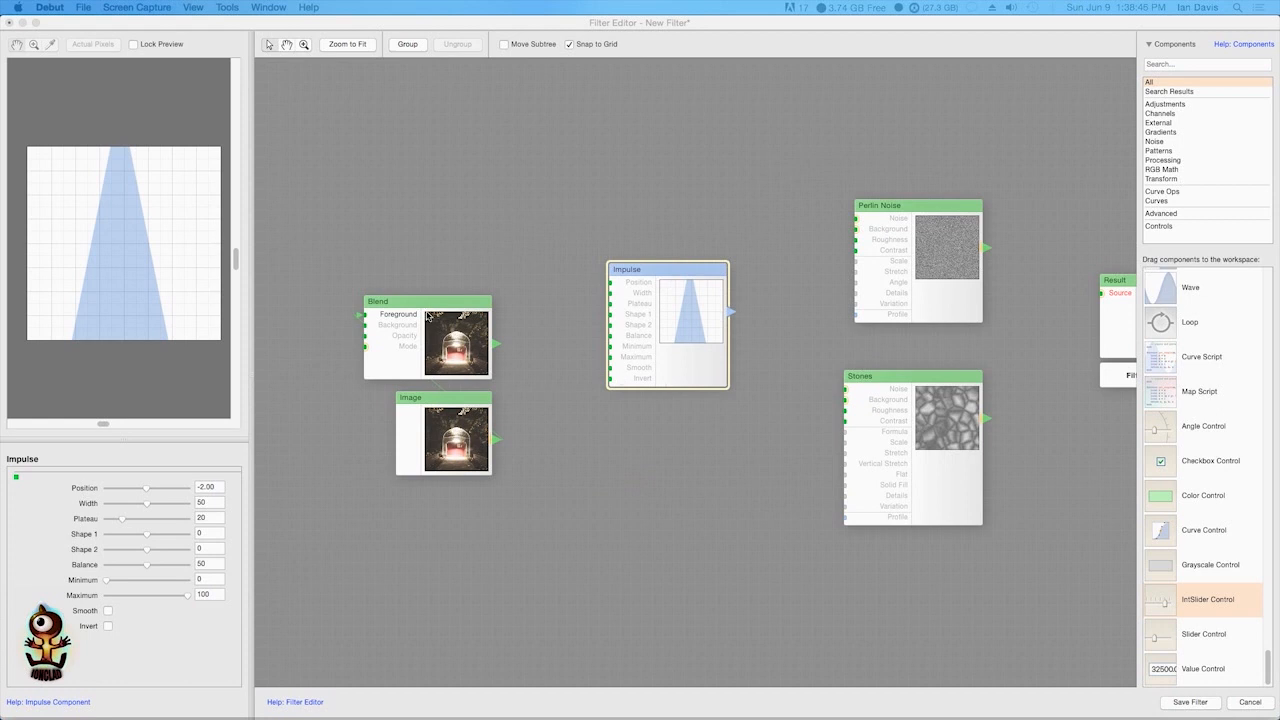
pyautogui.hscroll(5, 615, 338)
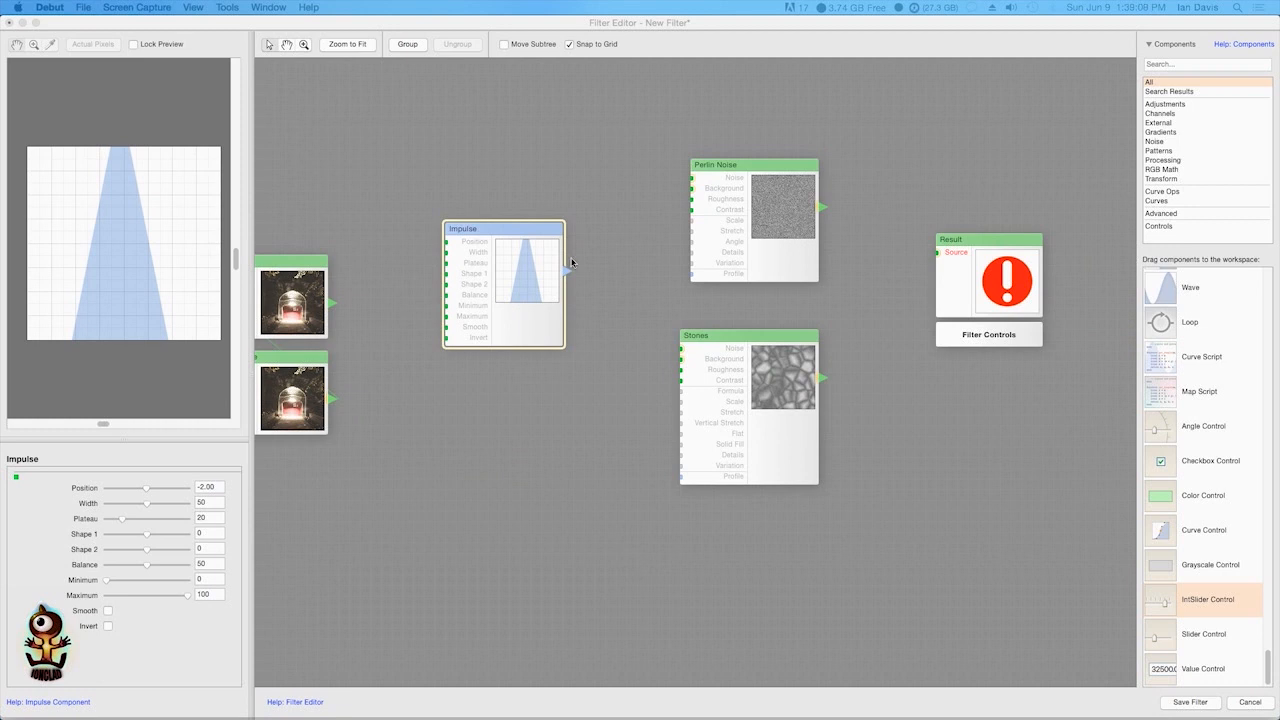
pyautogui.click(528, 265)
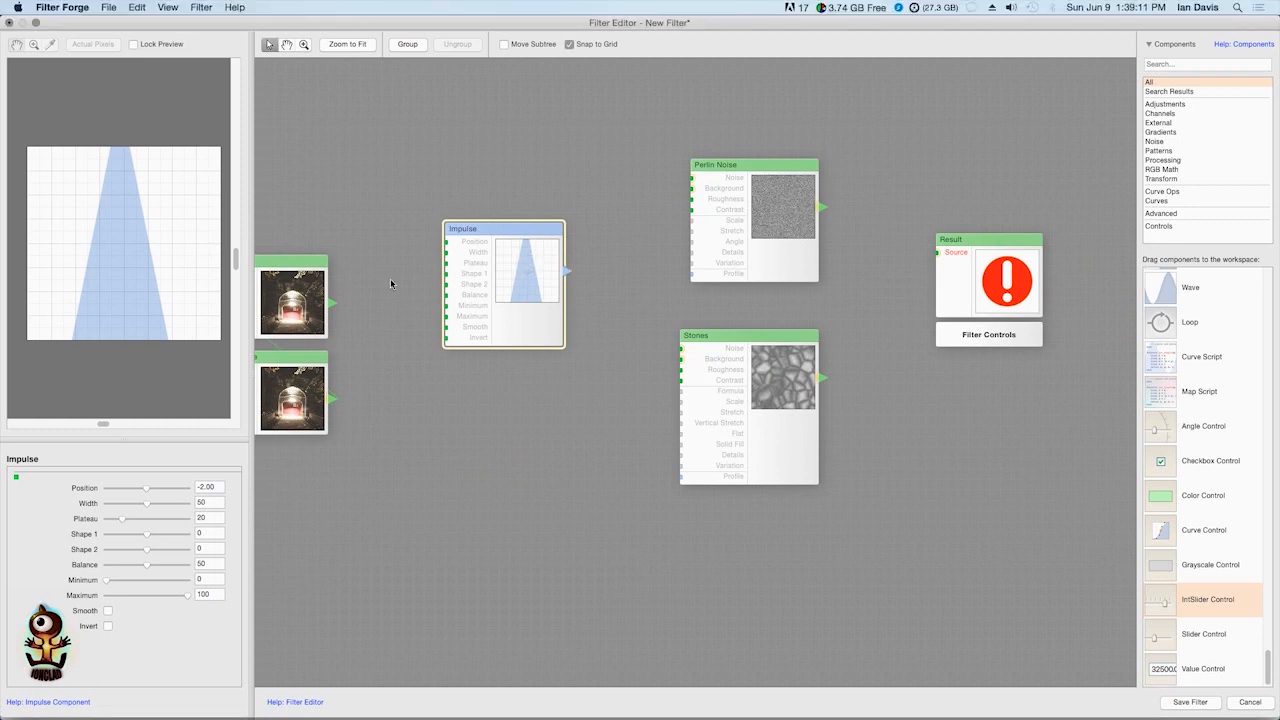
# Shape the Impulse curve with Position 0, Width 50, Plateau 0, Shape 1 at 46 and Shape 2 at 54
pyautogui.moveTo(465, 246); pyautogui.dragTo(441, 265)
pyautogui.moveTo(146, 508)
pyautogui.mouseDown()
pyautogui.moveTo(110, 503)
pyautogui.moveTo(180, 510)
pyautogui.moveTo(114, 487)
pyautogui.moveTo(166, 487)
pyautogui.moveTo(141, 495)
pyautogui.mouseUp()
pyautogui.moveTo(145, 495); pyautogui.dragTo(146, 495)
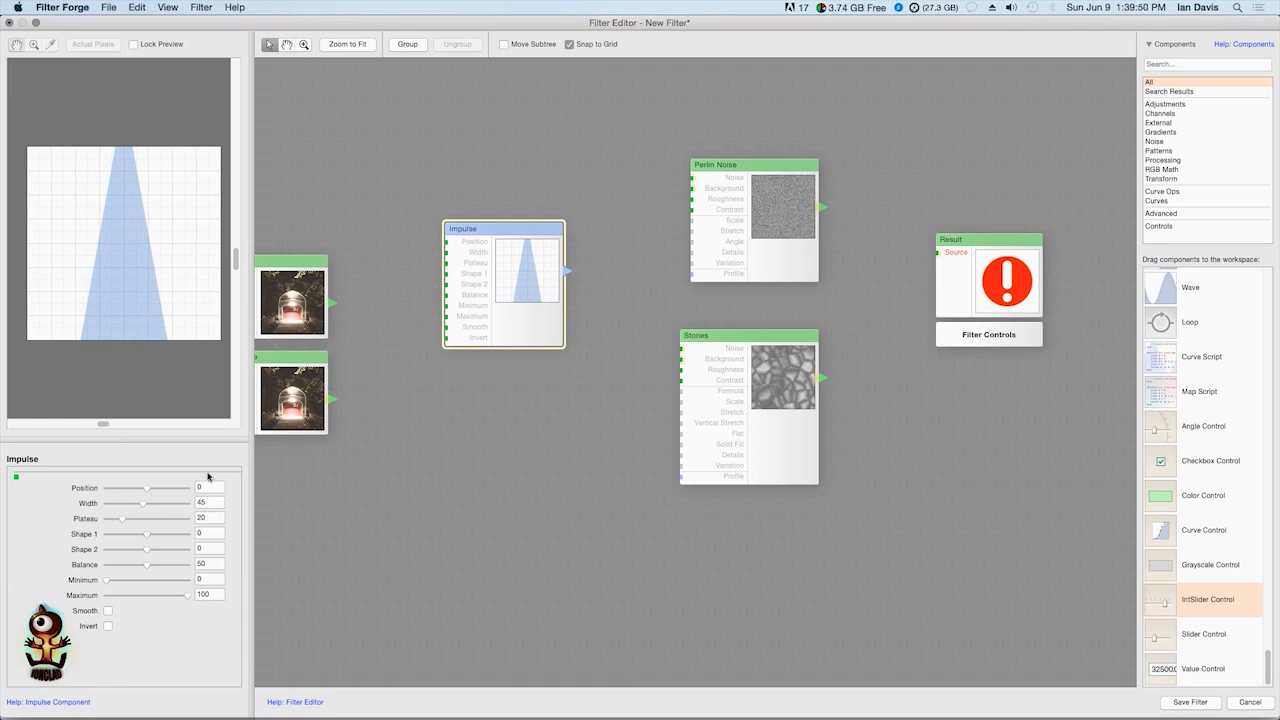
pyautogui.moveTo(147, 487); pyautogui.dragTo(69, 518)
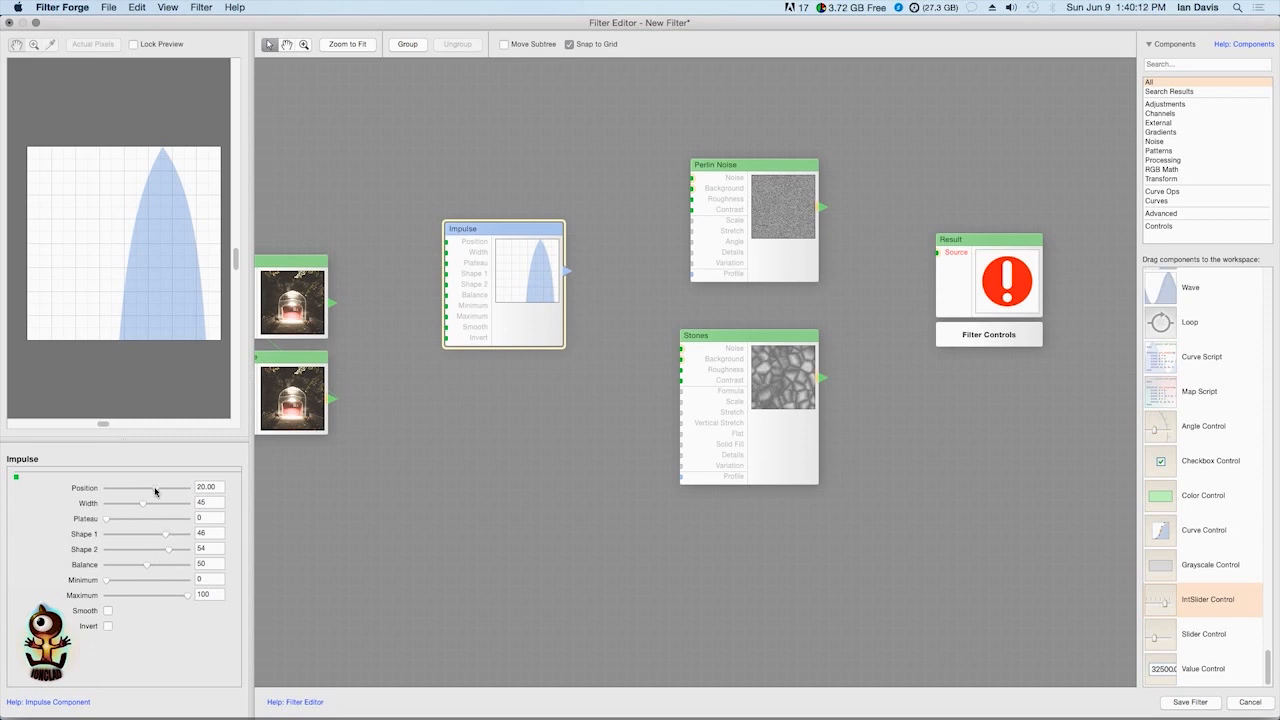
pyautogui.moveTo(156, 490)
pyautogui.mouseDown()
pyautogui.moveTo(134, 490)
pyautogui.moveTo(160, 505)
pyautogui.moveTo(124, 510)
pyautogui.moveTo(148, 510)
pyautogui.mouseUp()
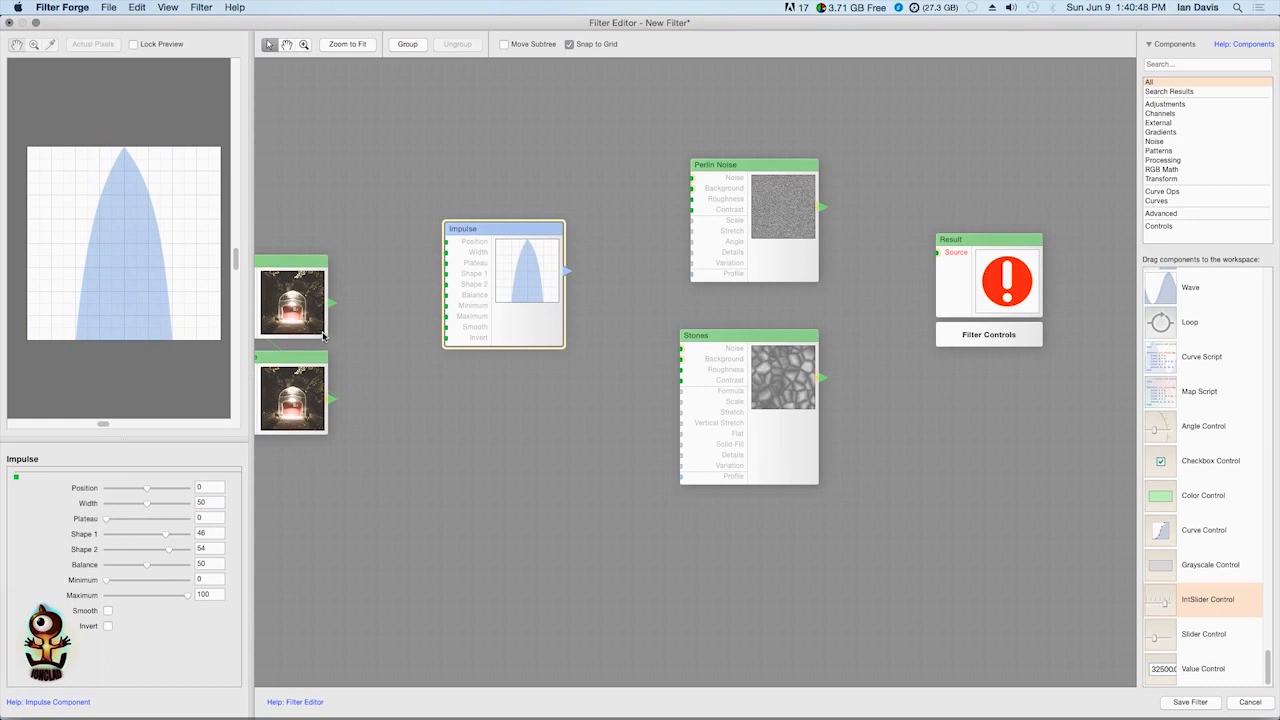
# Map Blend to Impulse's Width, connect Impulse to Perlin Noise's Profile, and compare the Perlin Noise preview with Blend's
pyautogui.moveTo(336, 303); pyautogui.dragTo(448, 252)
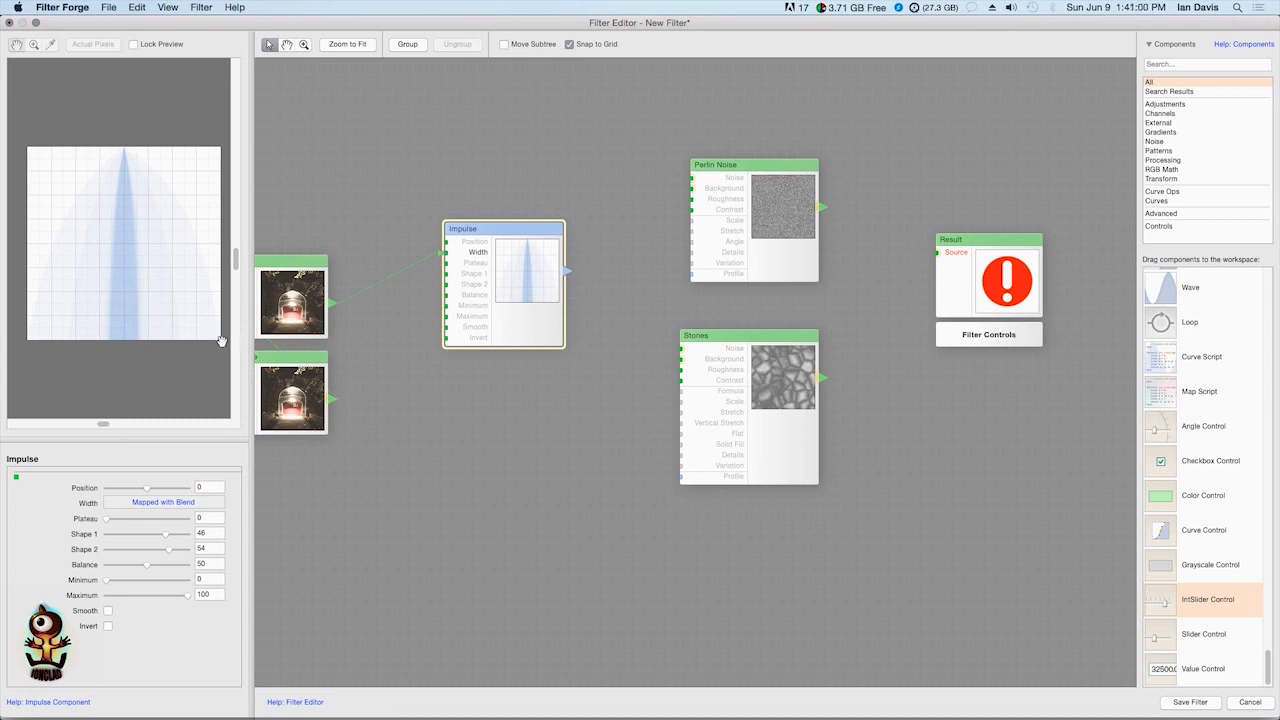
pyautogui.moveTo(580, 268); pyautogui.dragTo(700, 273)
pyautogui.click(787, 220)
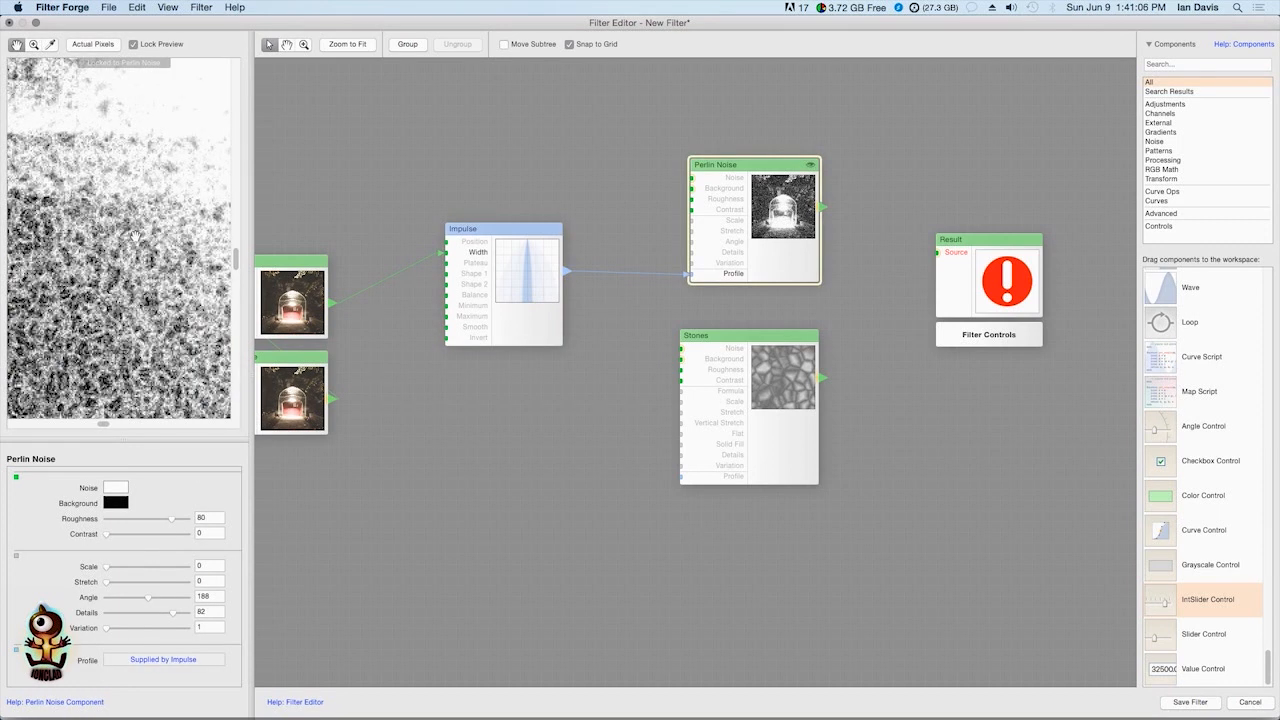
pyautogui.moveTo(193, 214); pyautogui.dragTo(105, 236)
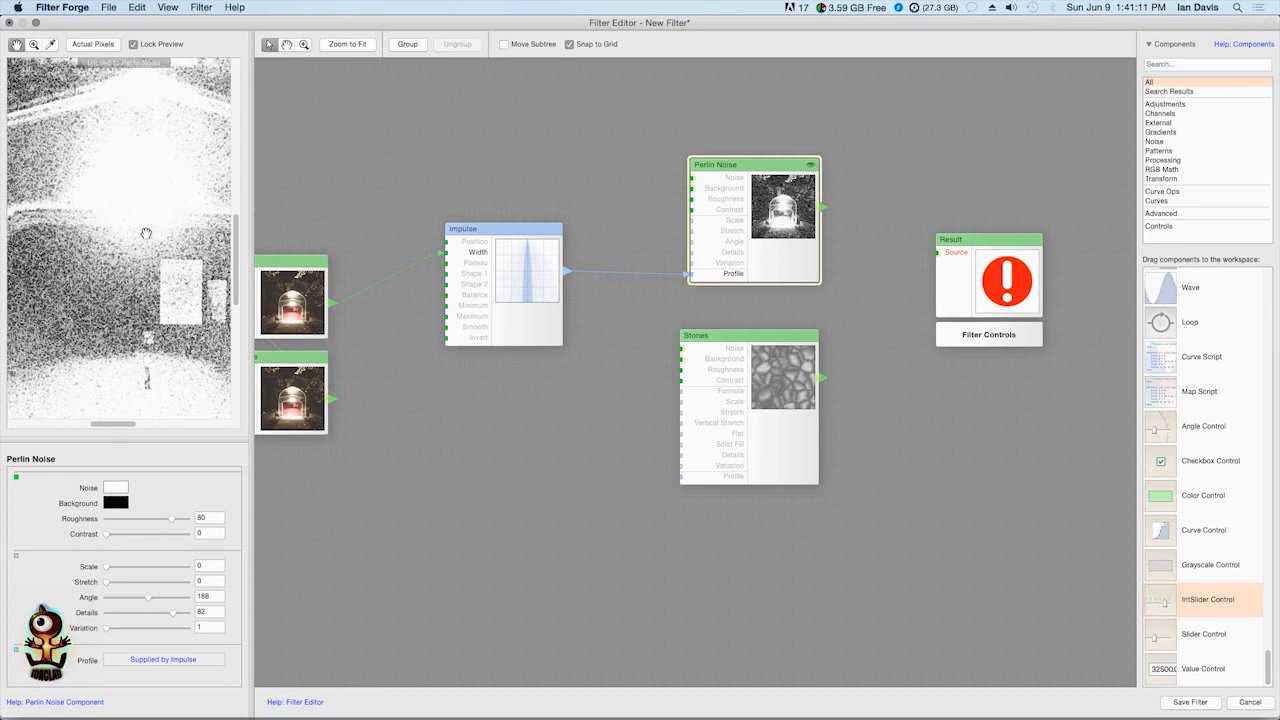
pyautogui.click(293, 313)
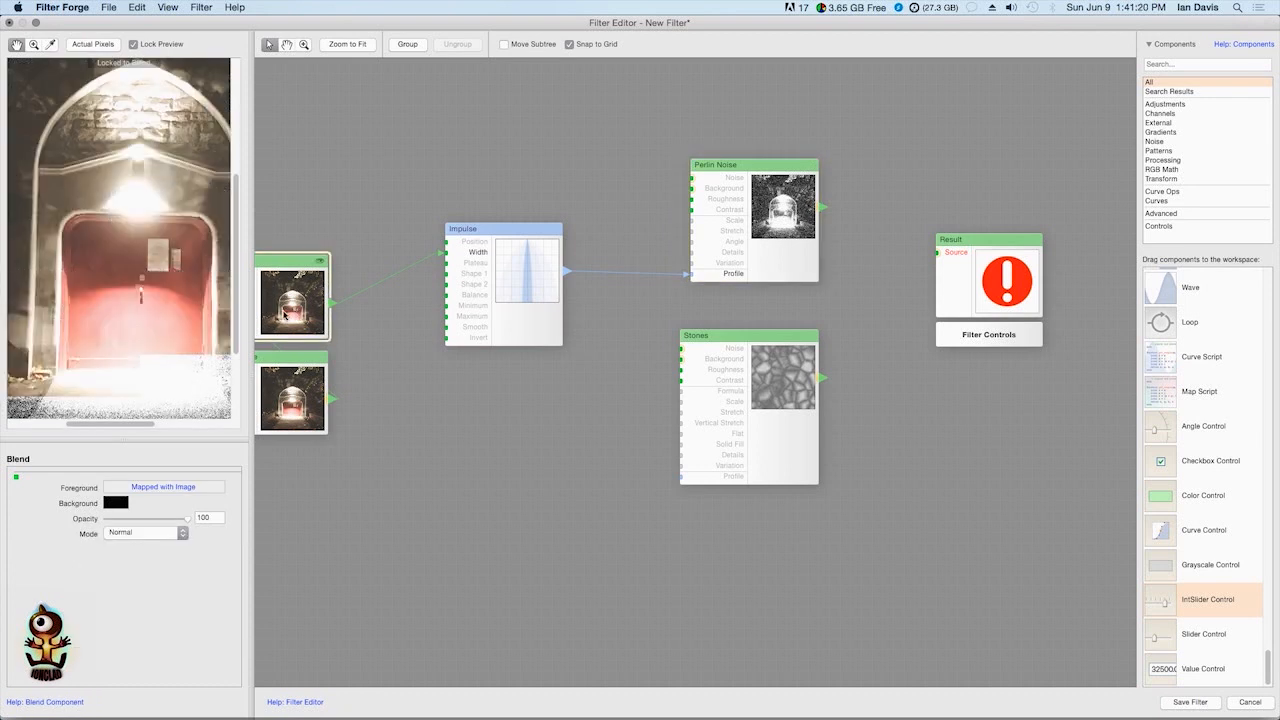
pyautogui.click(791, 224)
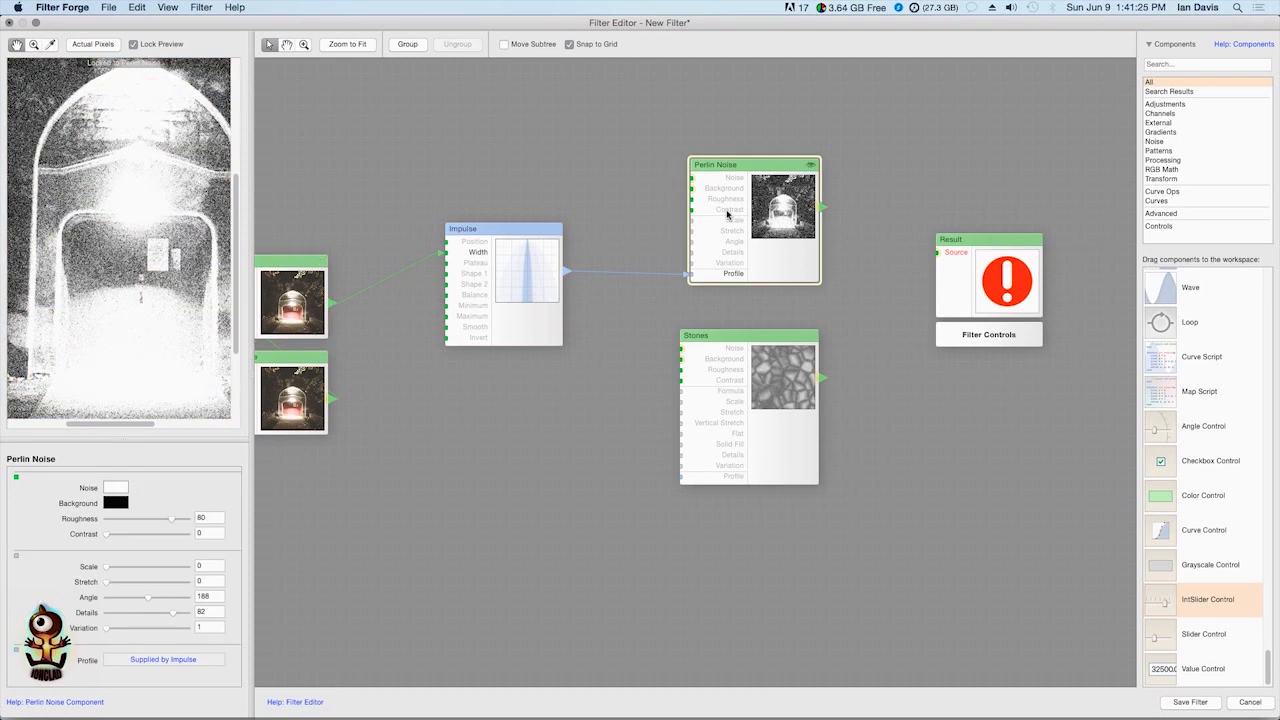
# Reposition Impulse and Perlin Noise so they sit close together in line with the Blend component
pyautogui.moveTo(555, 270); pyautogui.dragTo(556, 216)
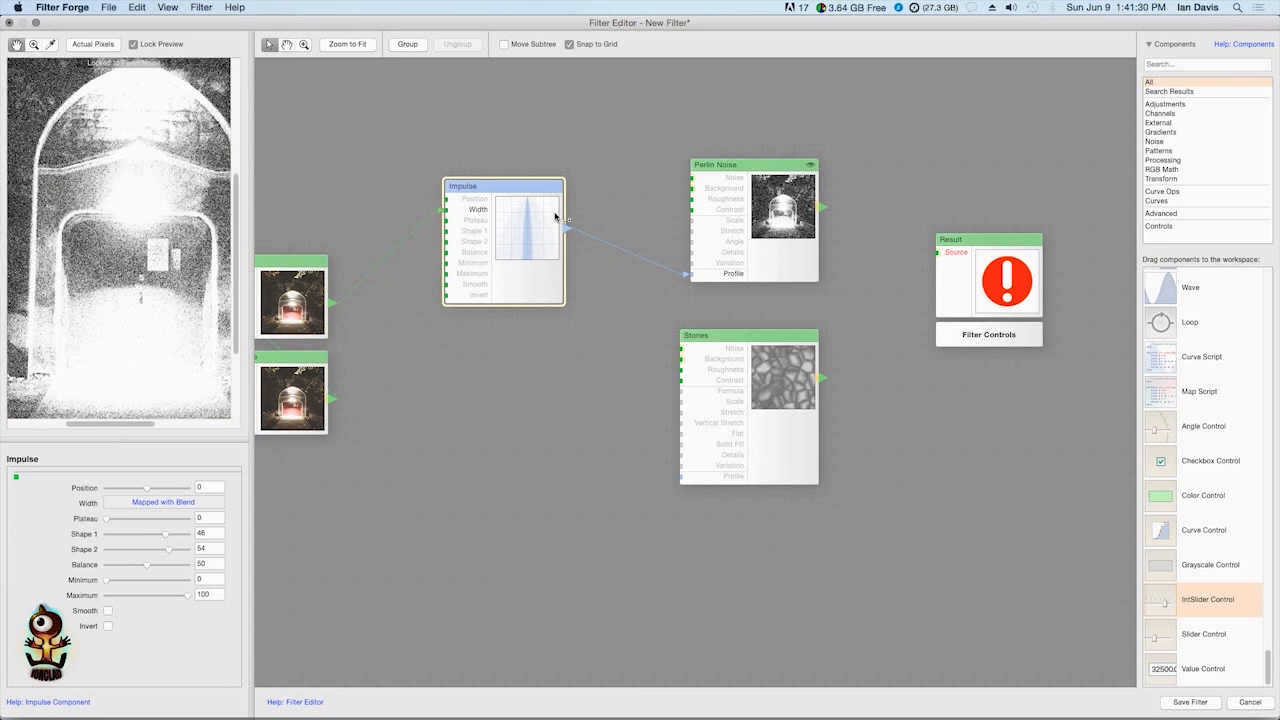
pyautogui.click(771, 203)
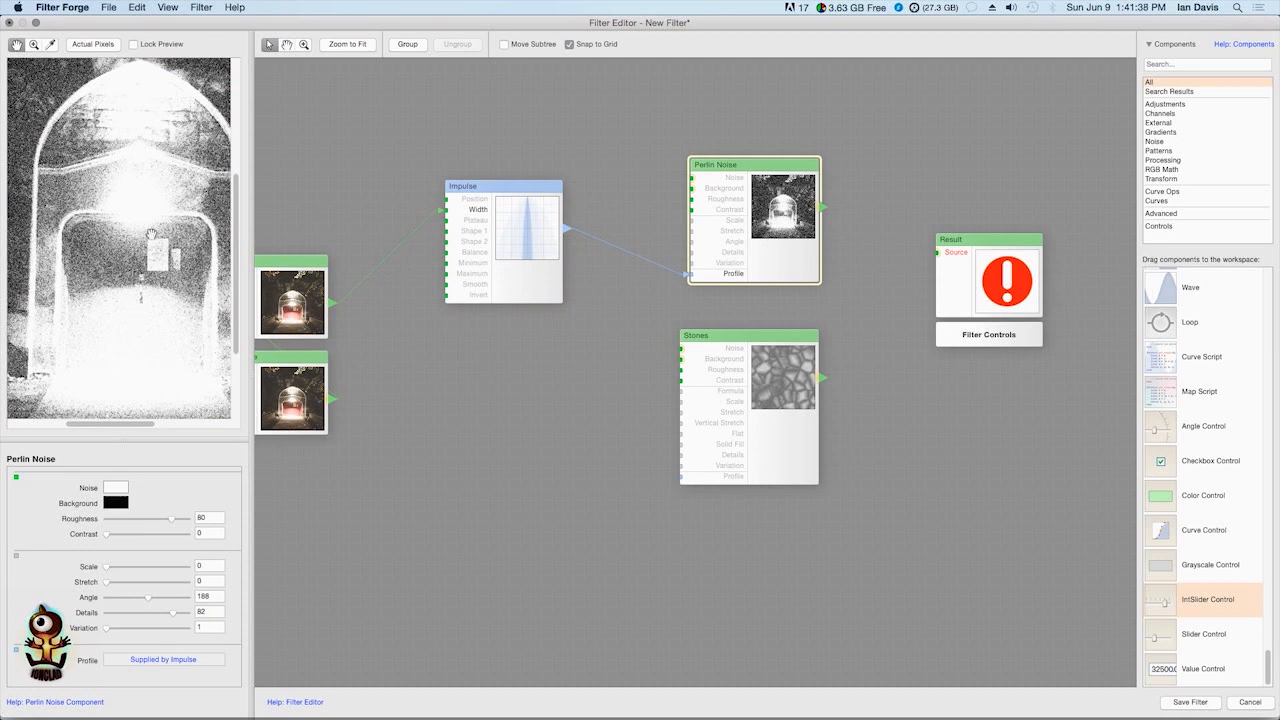
pyautogui.moveTo(508, 234)
pyautogui.mouseDown()
pyautogui.moveTo(503, 200)
pyautogui.moveTo(509, 254)
pyautogui.mouseUp()
pyautogui.moveTo(724, 253); pyautogui.dragTo(656, 241)
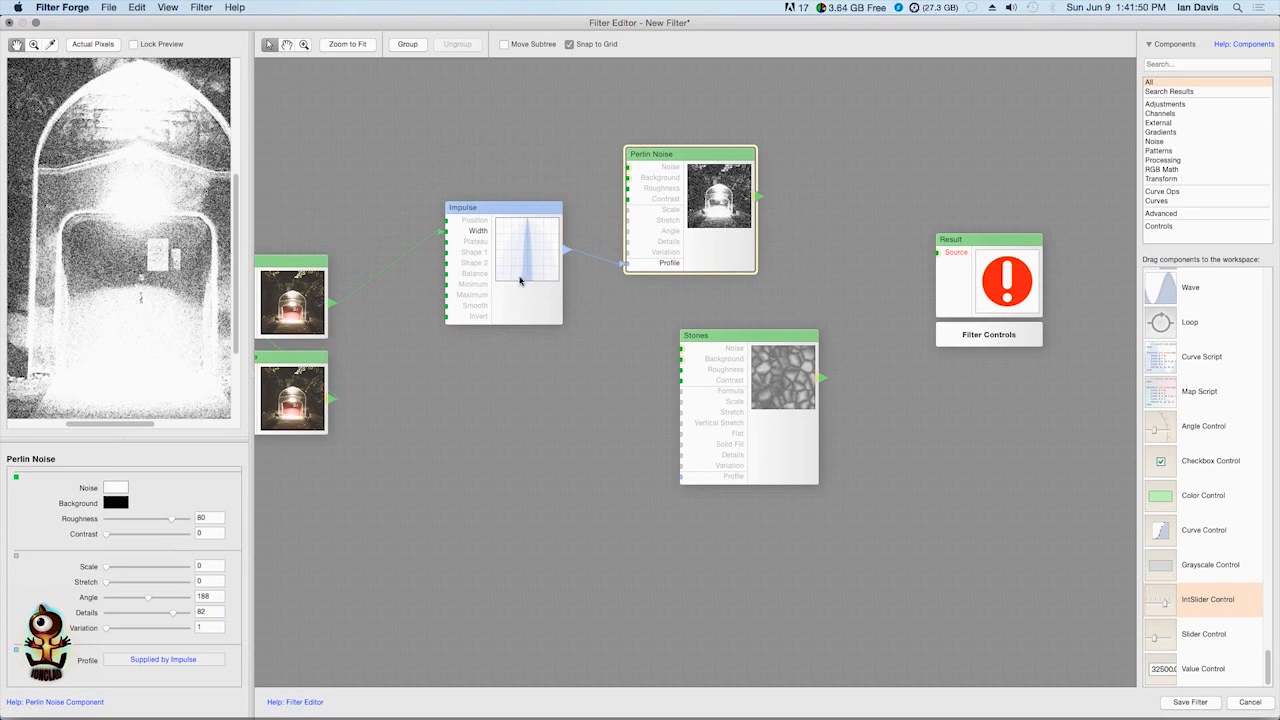
pyautogui.moveTo(478, 273); pyautogui.dragTo(484, 268)
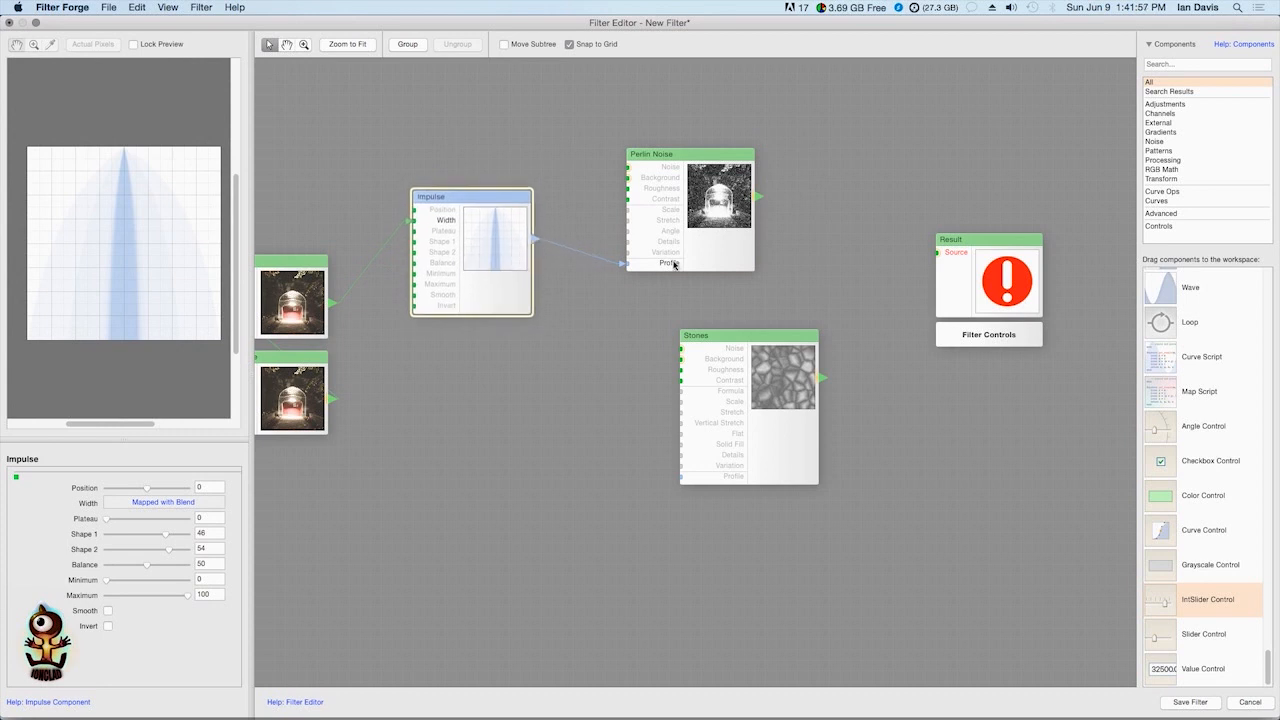
pyautogui.moveTo(707, 210); pyautogui.dragTo(651, 230)
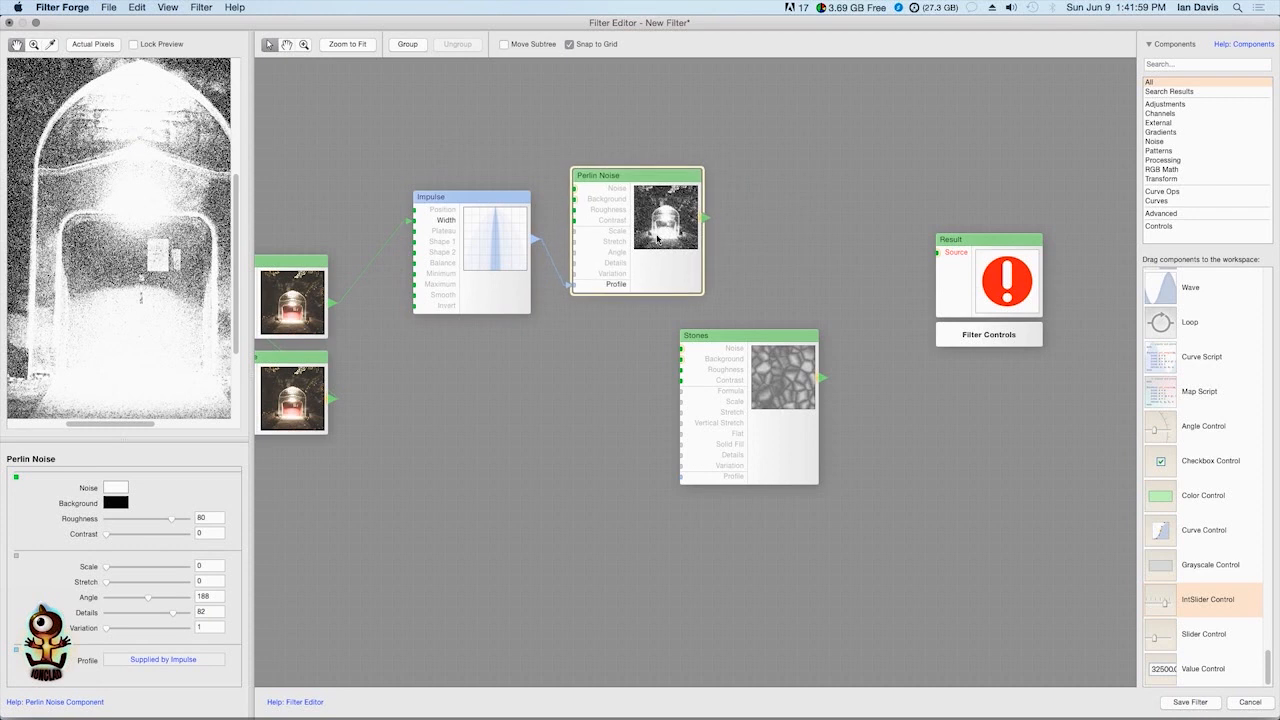
pyautogui.moveTo(598, 287); pyautogui.dragTo(687, 290)
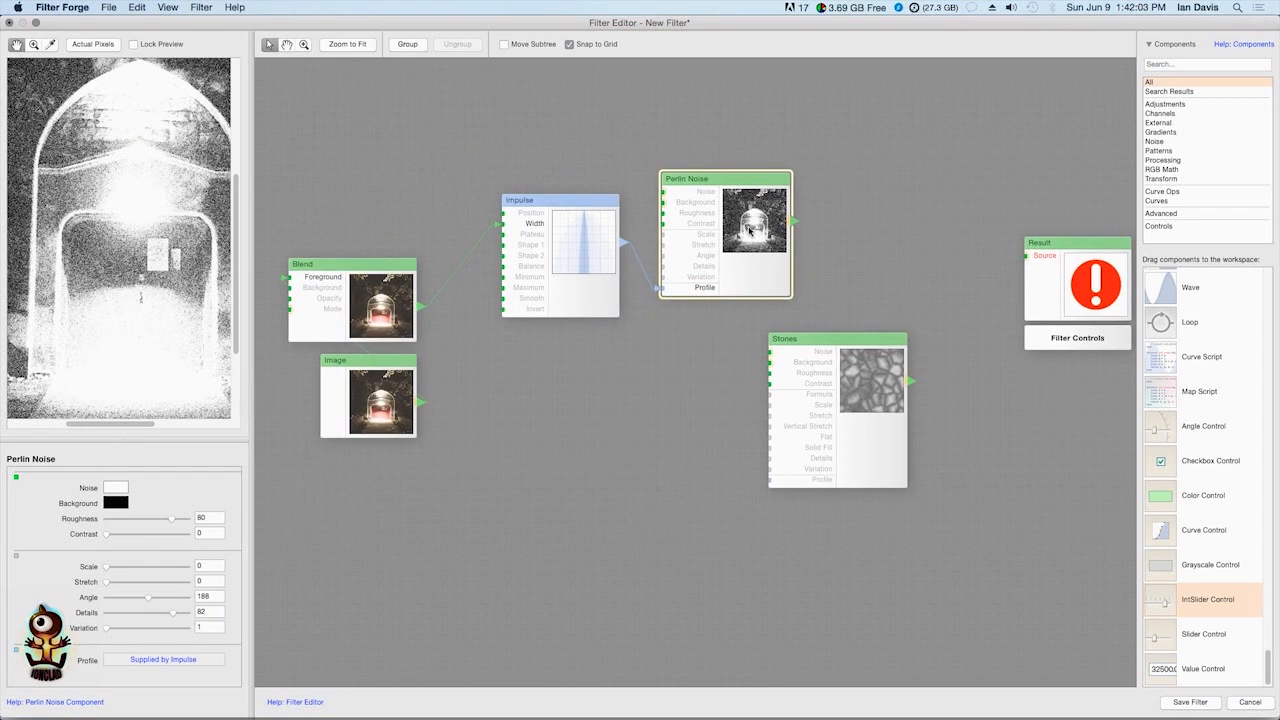
# Try mapping Blend to Perlin Noise's Noise input instead of using Impulse as its Profile, and inspect the preview close up
pyautogui.click(412, 300)
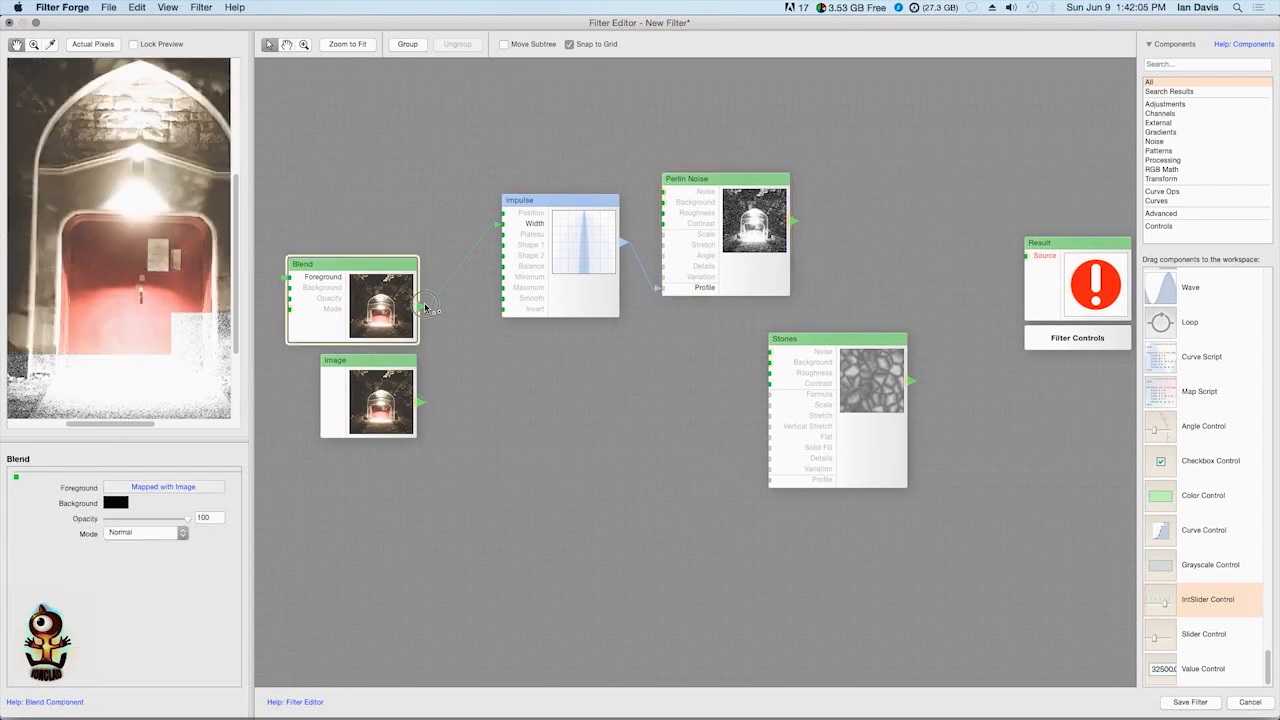
pyautogui.moveTo(662, 288); pyautogui.dragTo(683, 196)
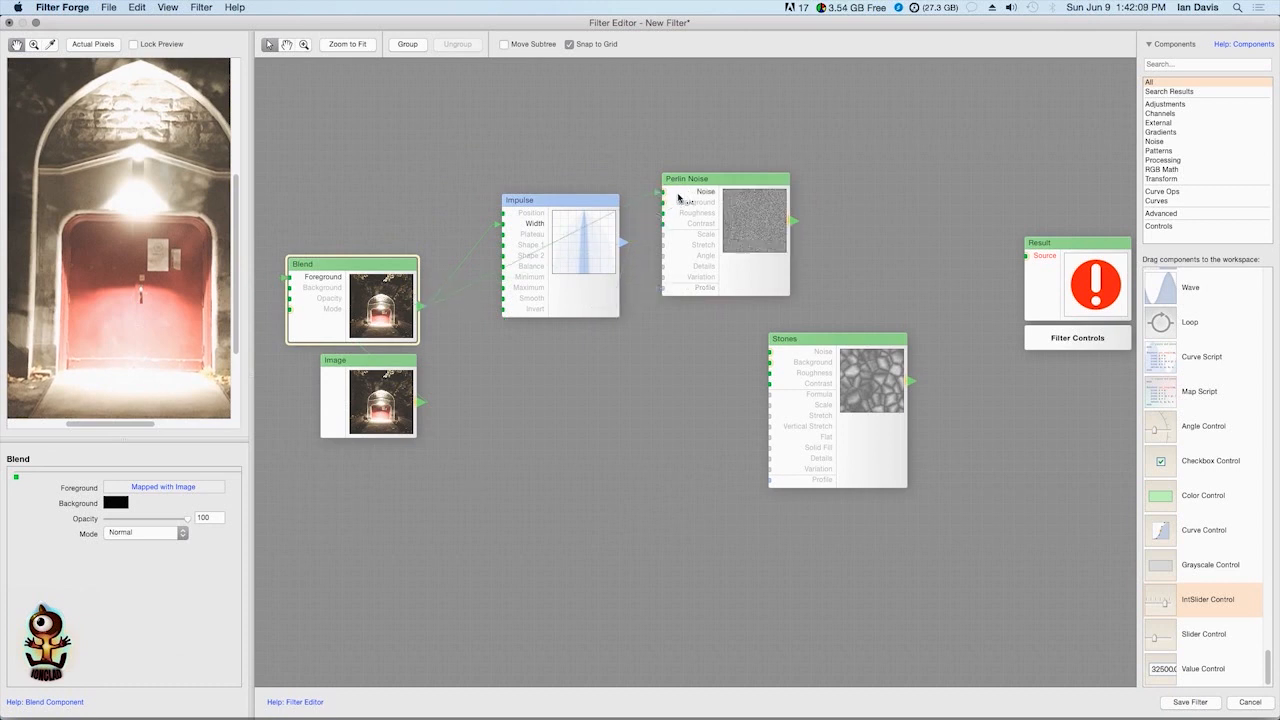
pyautogui.doubleClick(762, 235)
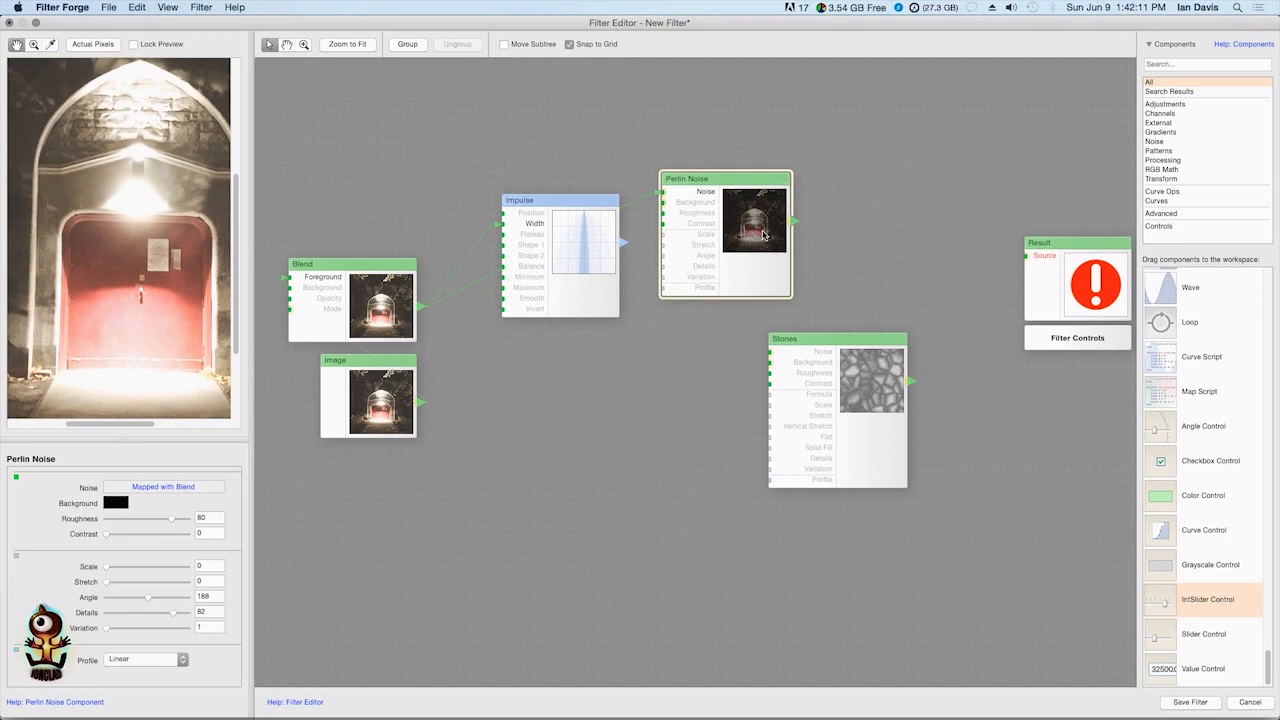
pyautogui.click(129, 212)
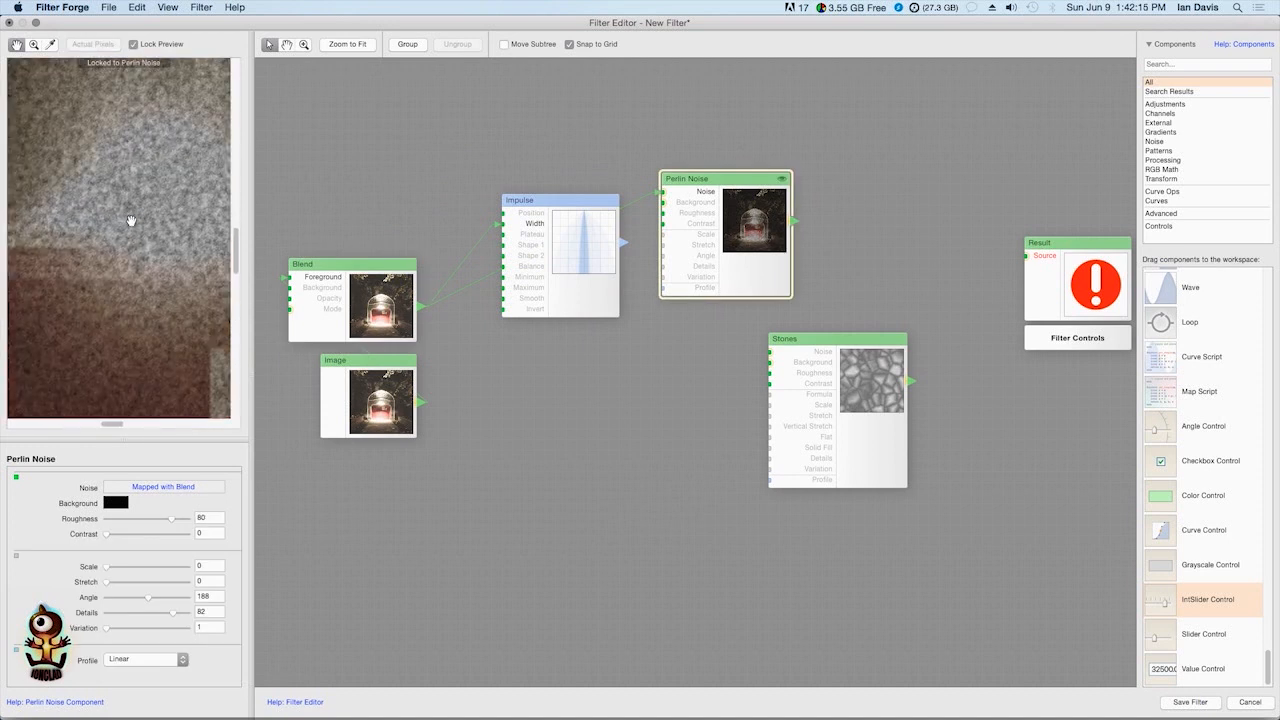
pyautogui.click(131, 220)
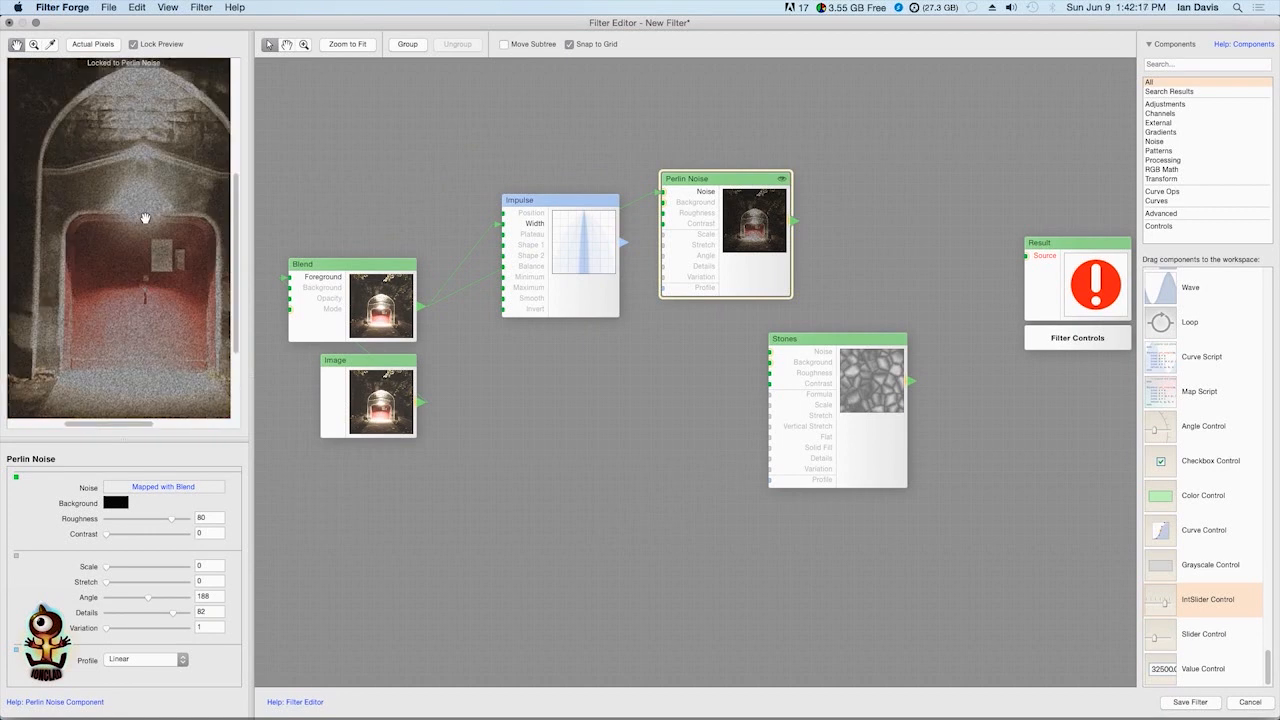
pyautogui.click(146, 218)
pyautogui.scroll(3, 148, 218)
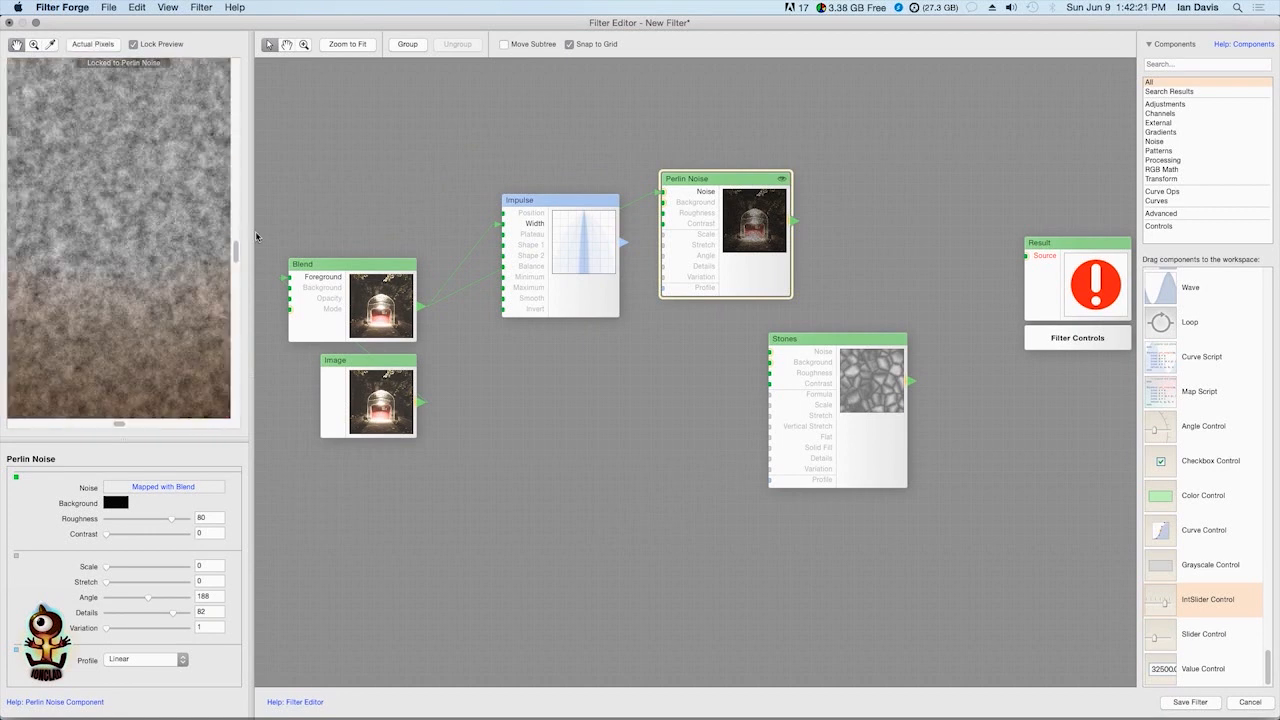
# Disconnect Blend from Perlin Noise's Noise input and reconnect Impulse to its Profile input
pyautogui.moveTo(655, 192); pyautogui.dragTo(640, 220)
pyautogui.moveTo(623, 242); pyautogui.dragTo(663, 287)
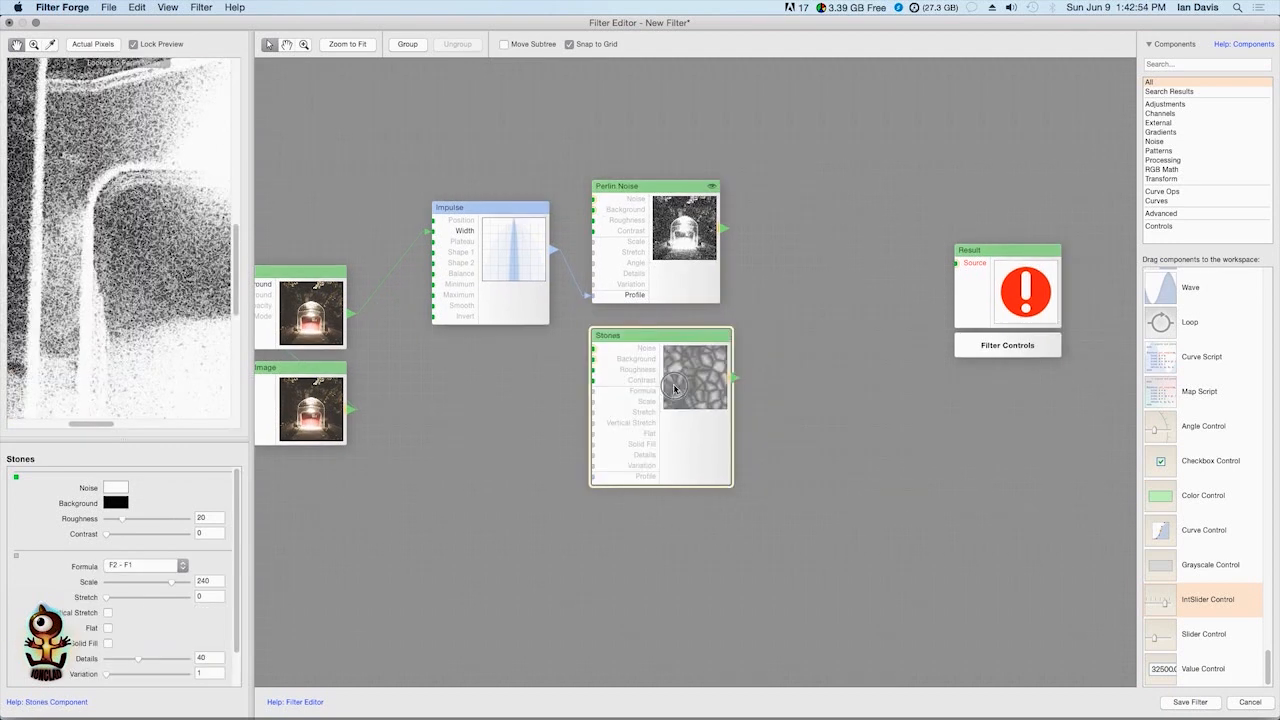
# Rearrange the components with Stones below Perlin Noise and more space between Impulse and Perlin Noise
pyautogui.moveTo(668, 385); pyautogui.dragTo(667, 386)
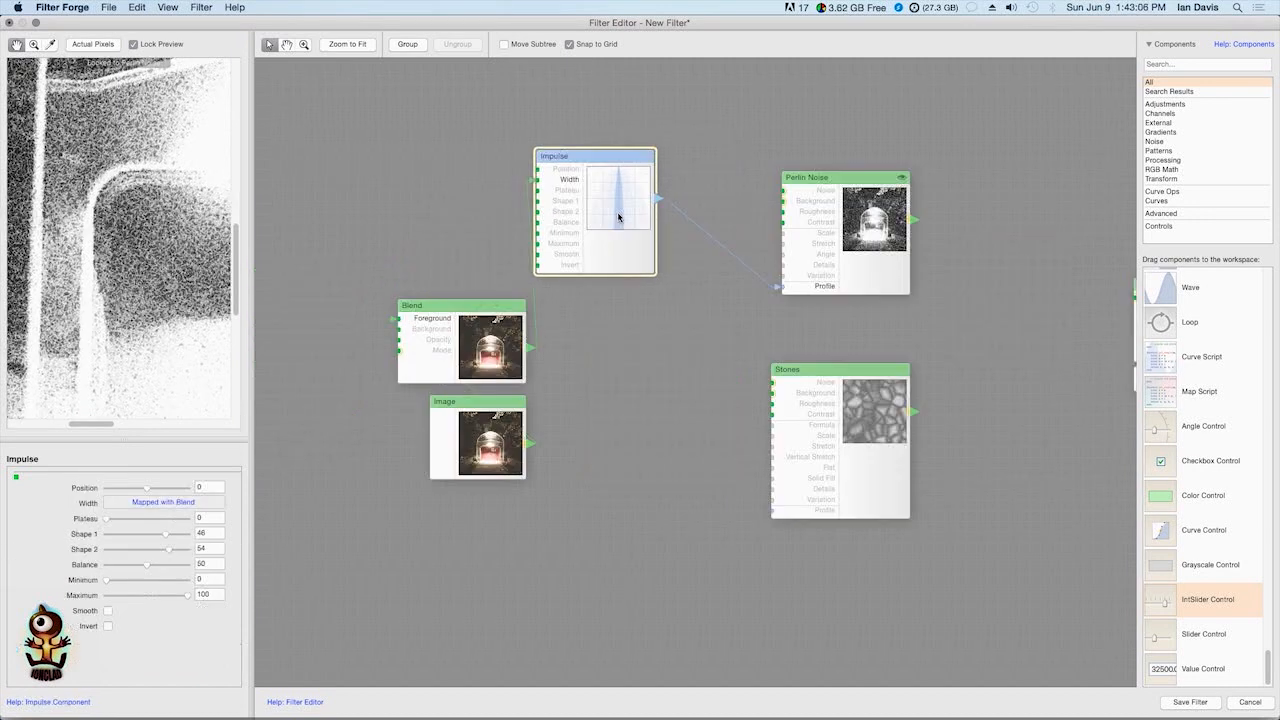
pyautogui.moveTo(616, 205); pyautogui.dragTo(638, 221)
pyautogui.moveTo(861, 261); pyautogui.dragTo(819, 247)
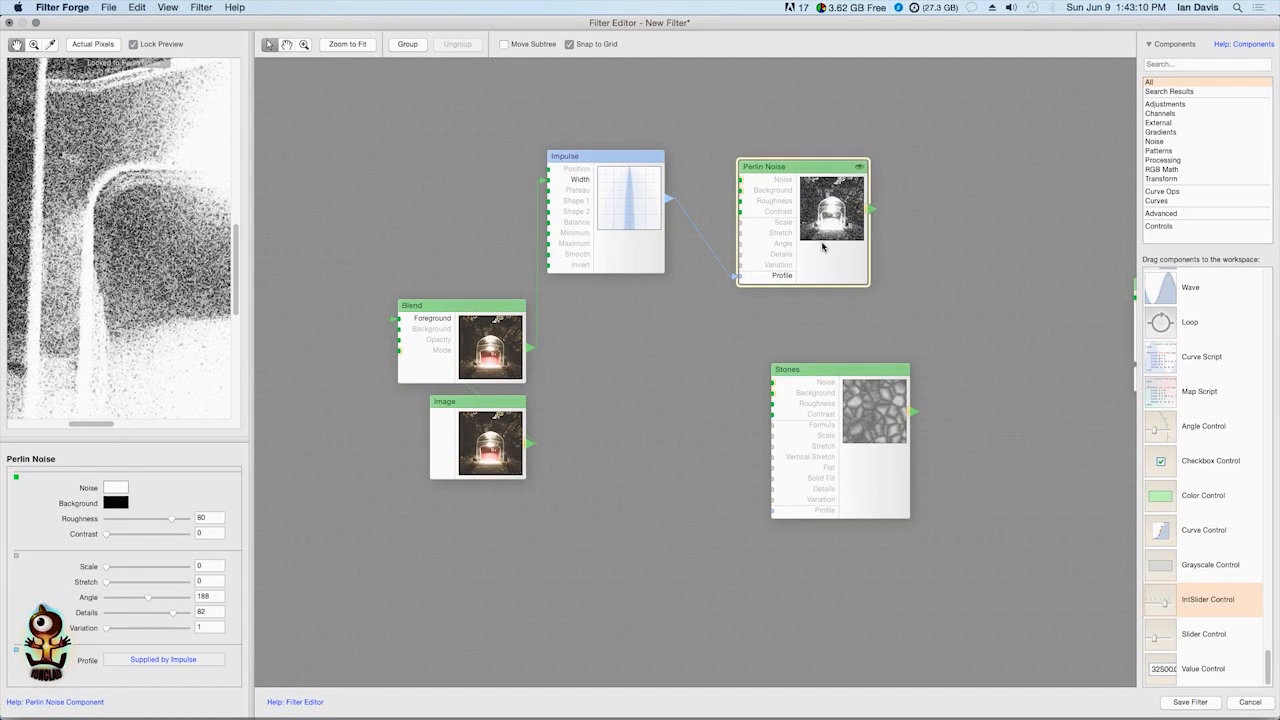
# Add an IntSlider Control beside Impulse and connect it to both Shape 1 and Shape 2
pyautogui.click(630, 210)
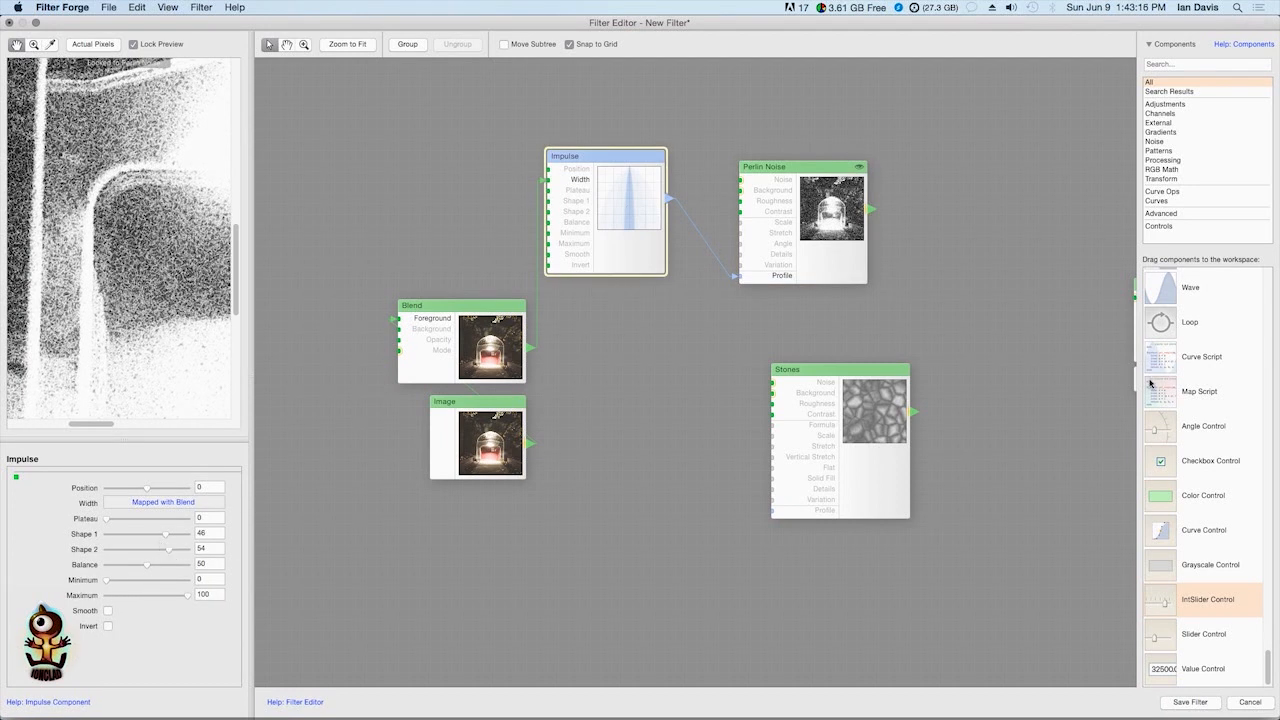
pyautogui.moveTo(1172, 601); pyautogui.dragTo(565, 208)
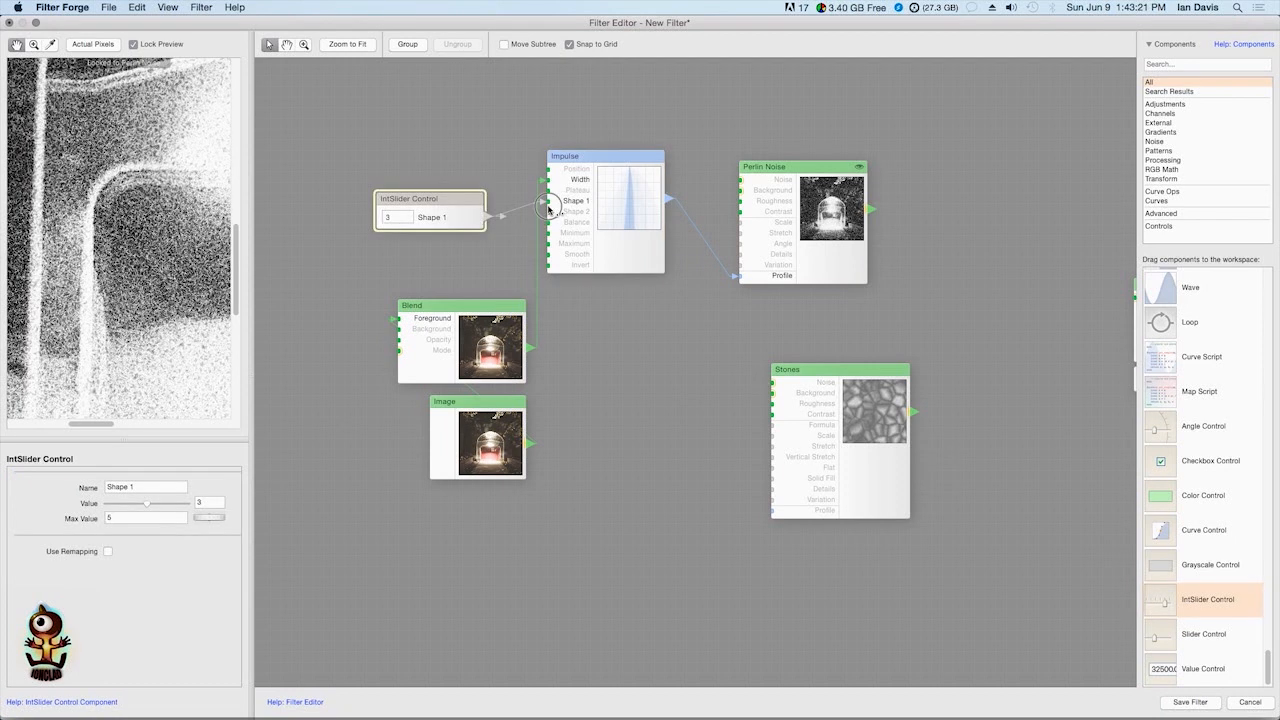
pyautogui.click(445, 217)
pyautogui.moveTo(445, 217); pyautogui.dragTo(444, 214)
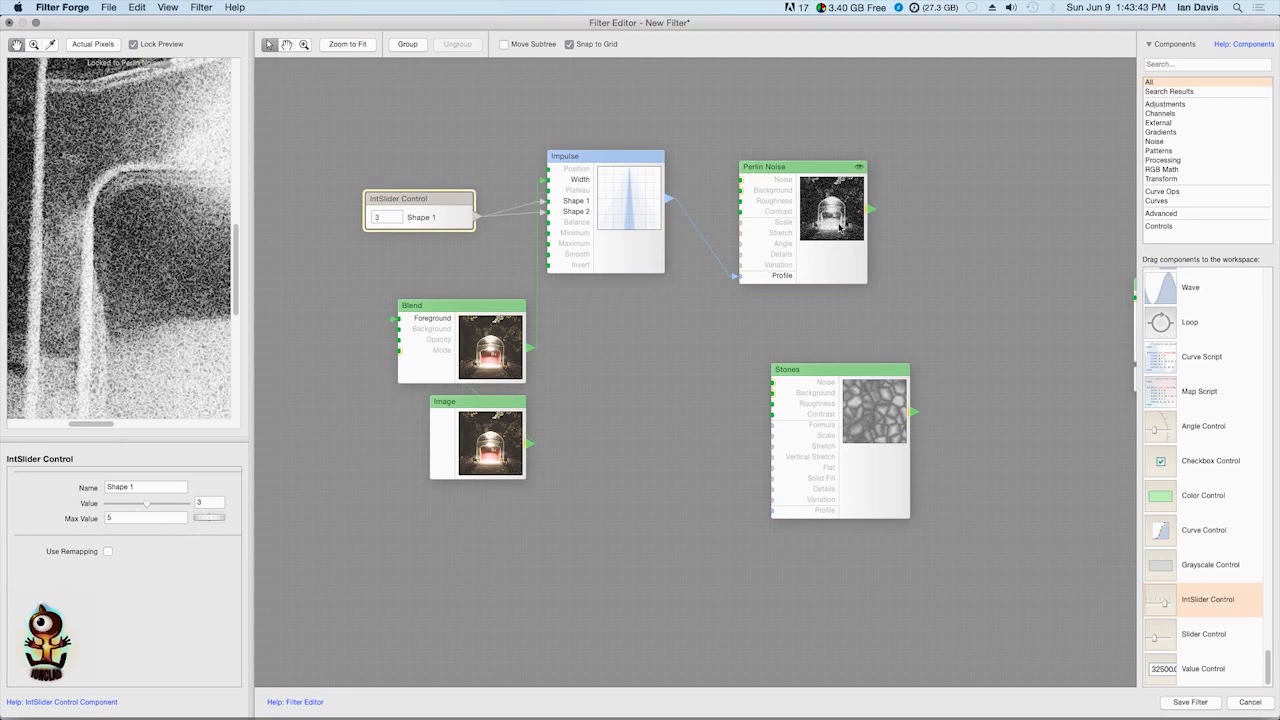
# Set the IntSlider Control's Max Value to 100 and Value to 53, checking the noise in the preview
pyautogui.moveTo(178, 181); pyautogui.dragTo(134, 237)
pyautogui.scroll(1, 153, 180)
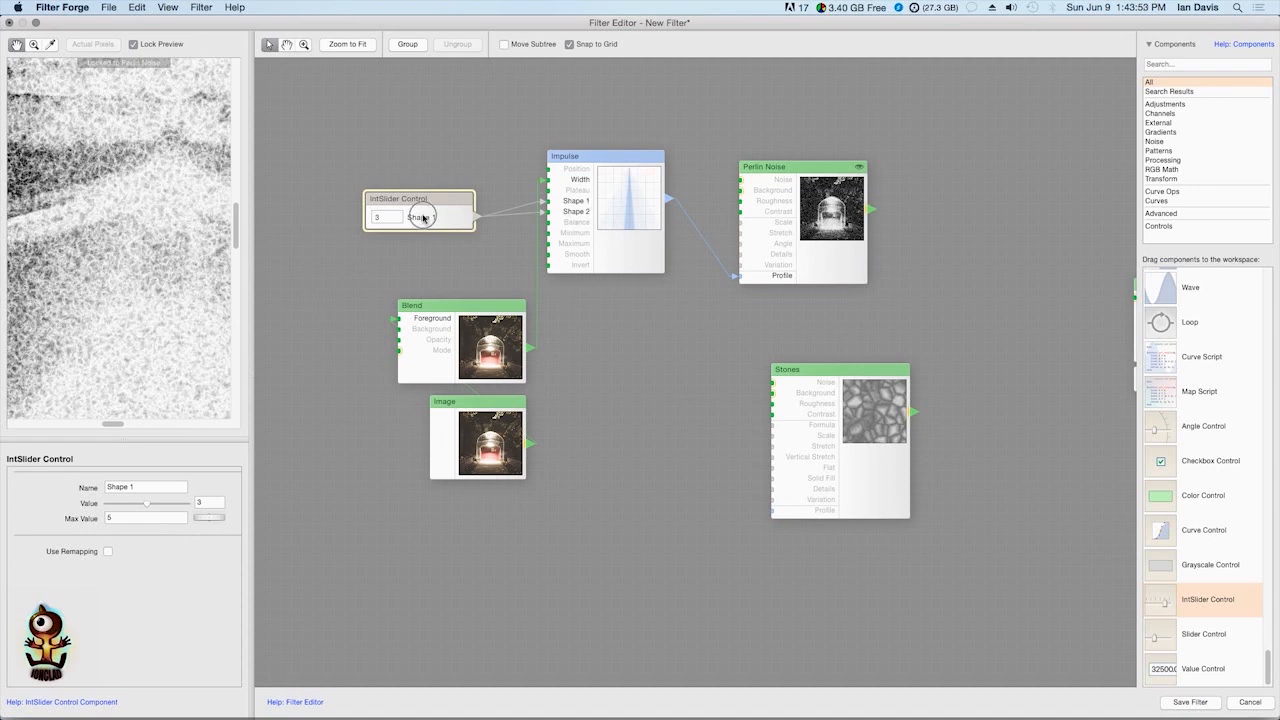
pyautogui.moveTo(148, 505)
pyautogui.mouseDown()
pyautogui.moveTo(120, 507)
pyautogui.moveTo(166, 510)
pyautogui.moveTo(153, 507)
pyautogui.mouseUp()
pyautogui.click(132, 518)
pyautogui.moveTo(149, 509); pyautogui.dragTo(148, 509)
pyautogui.scroll(-1, 127, 204)
pyautogui.moveTo(123, 246); pyautogui.dragTo(143, 178)
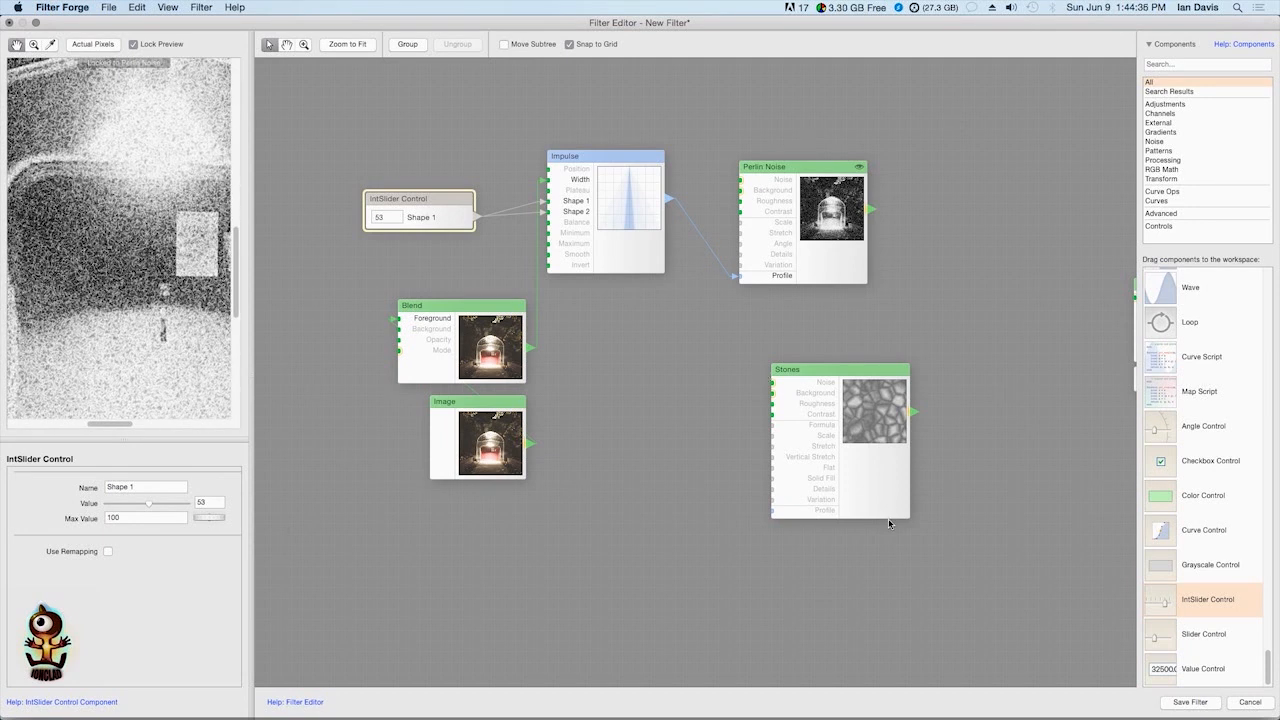
# Move Stones next to Result and raise Perlin Noise above Impulse to free space below it
pyautogui.moveTo(884, 464); pyautogui.dragTo(1055, 372)
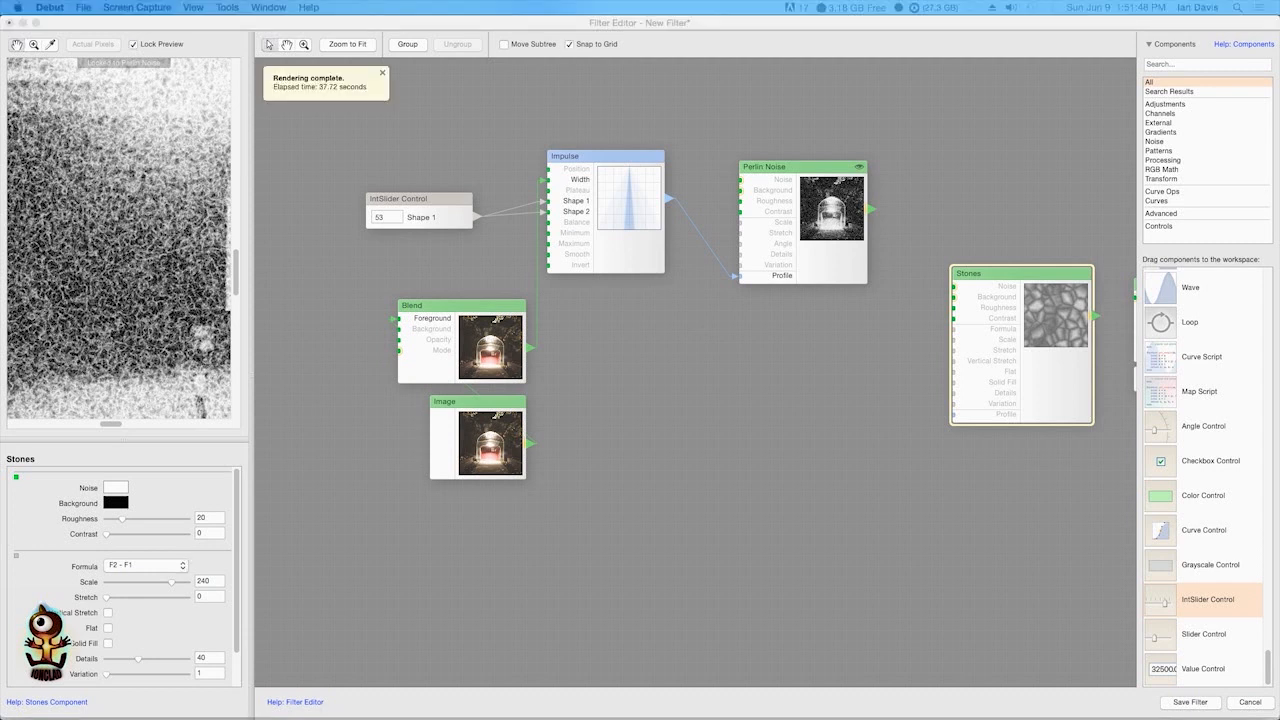
pyautogui.hscroll(5, 660, 272)
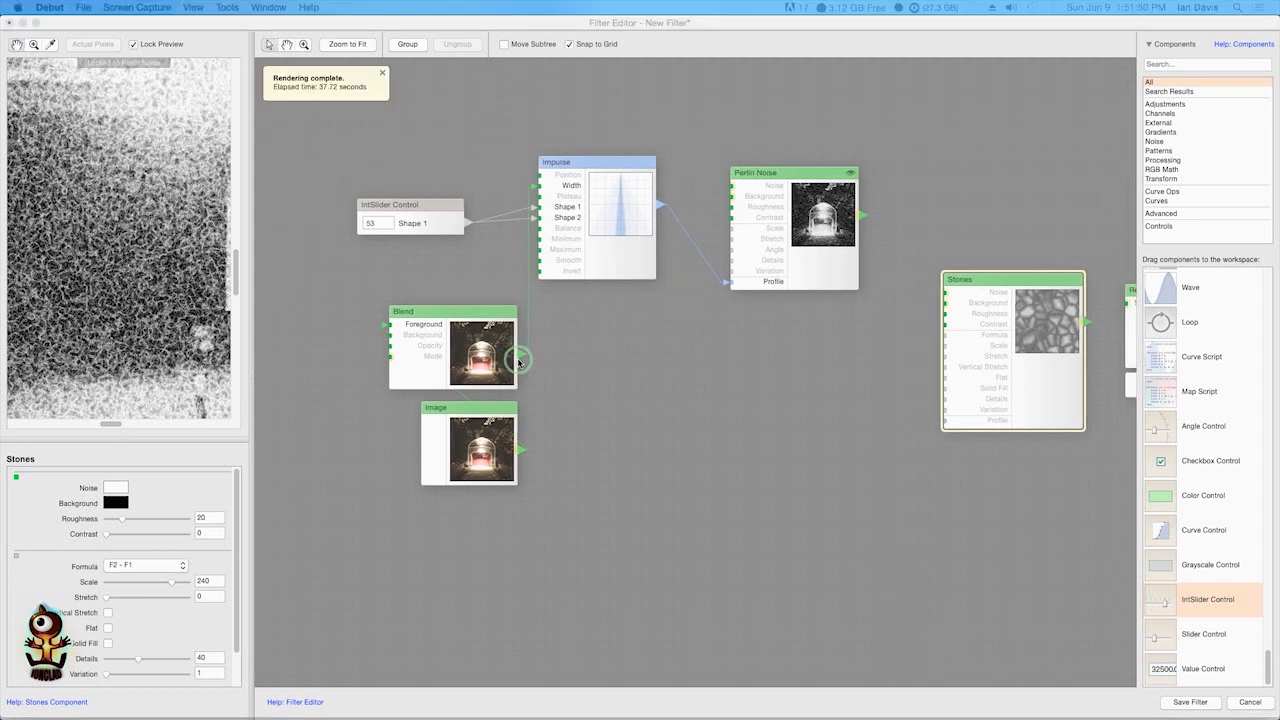
pyautogui.moveTo(614, 271); pyautogui.dragTo(618, 313)
pyautogui.click(612, 327)
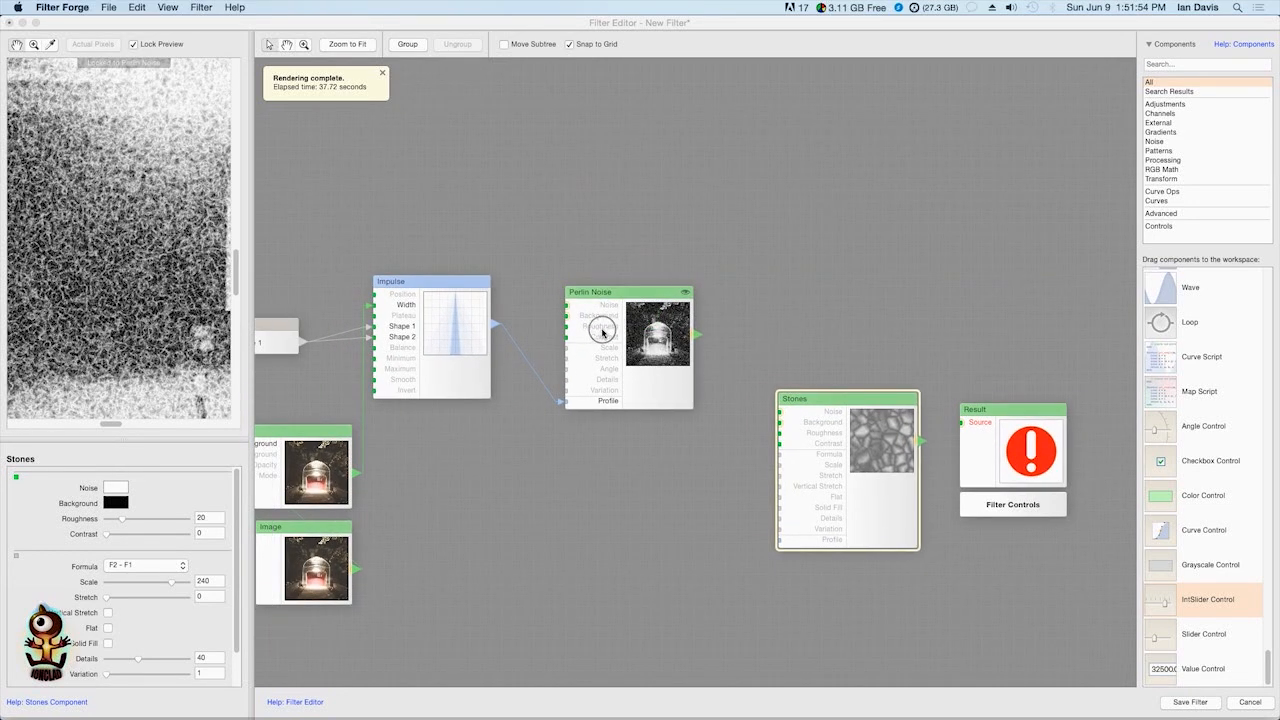
pyautogui.moveTo(631, 334); pyautogui.dragTo(607, 229)
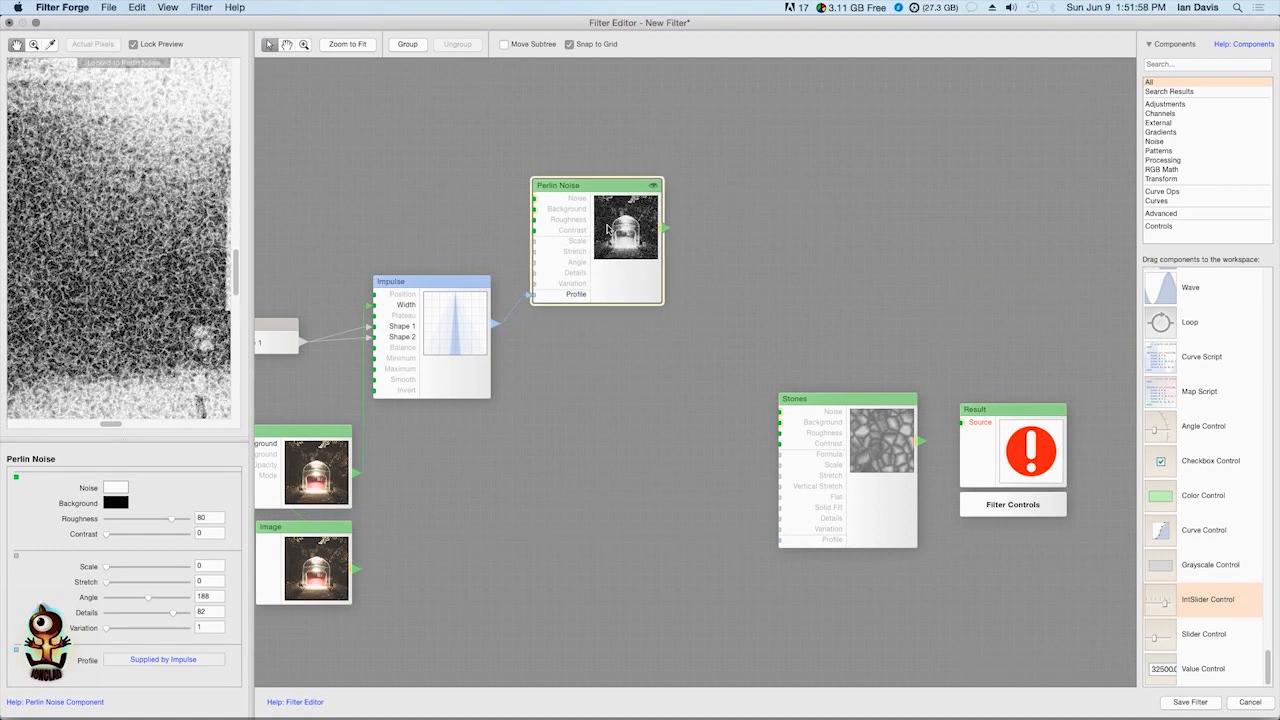
# Paste three copies of the Perlin Noise component and stack them in a column below the original
pyautogui.press('super+v')
pyautogui.moveTo(708, 437); pyautogui.dragTo(605, 368)
pyautogui.press('super+v')
pyautogui.moveTo(705, 468); pyautogui.dragTo(599, 543)
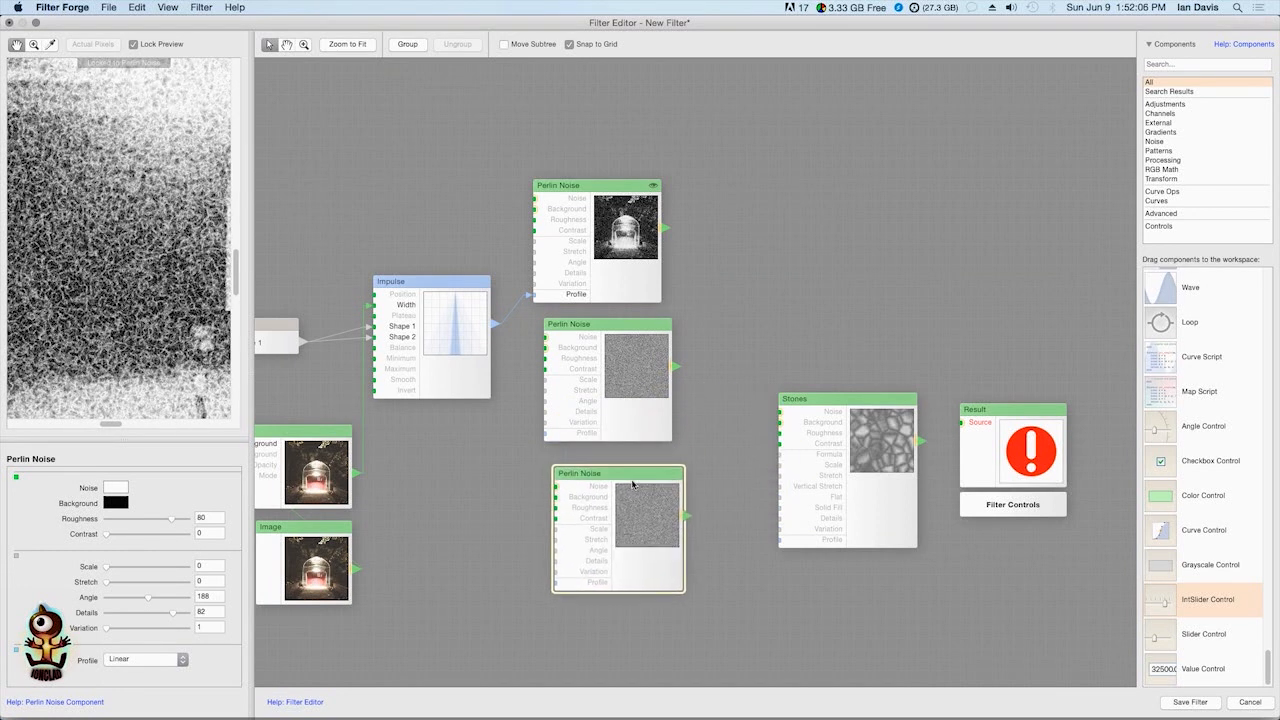
pyautogui.scroll(-5, 669, 250)
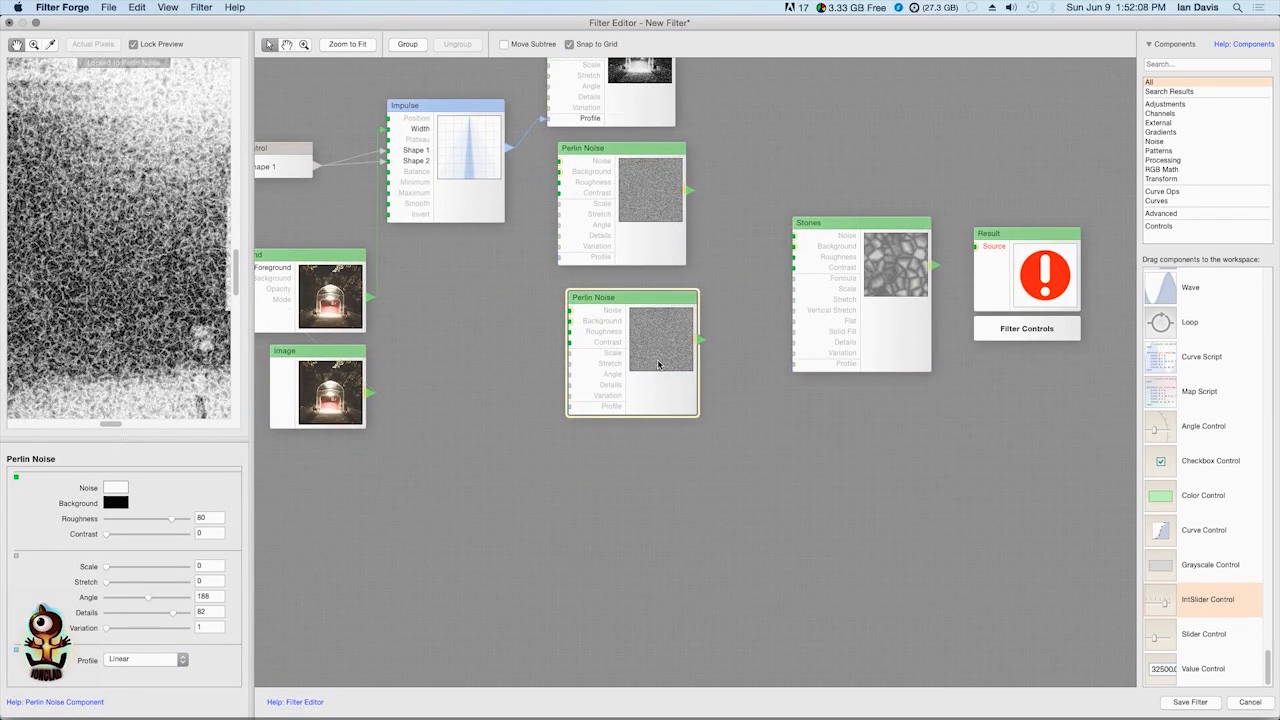
pyautogui.press('super+v')
pyautogui.moveTo(708, 441); pyautogui.dragTo(621, 486)
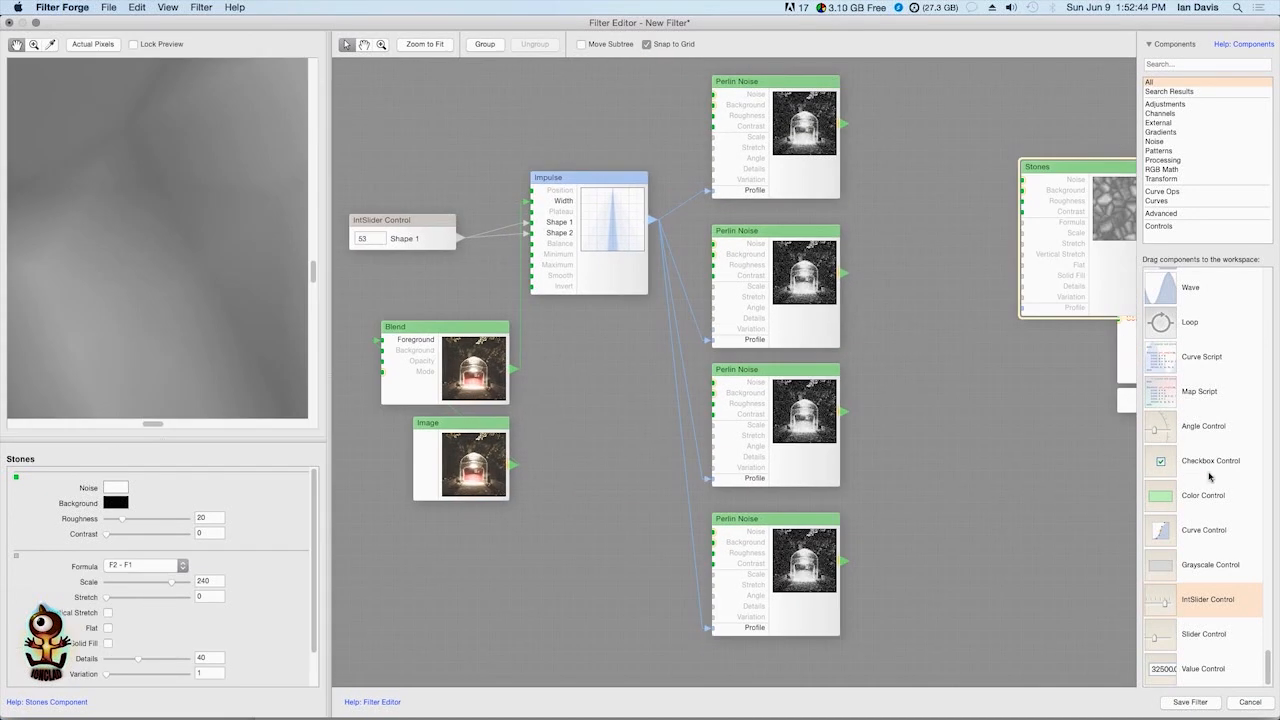
# Add a Blend component with its Mode set to Screen and place it beside the top Perlin Noise
pyautogui.scroll(10, 1205, 472)
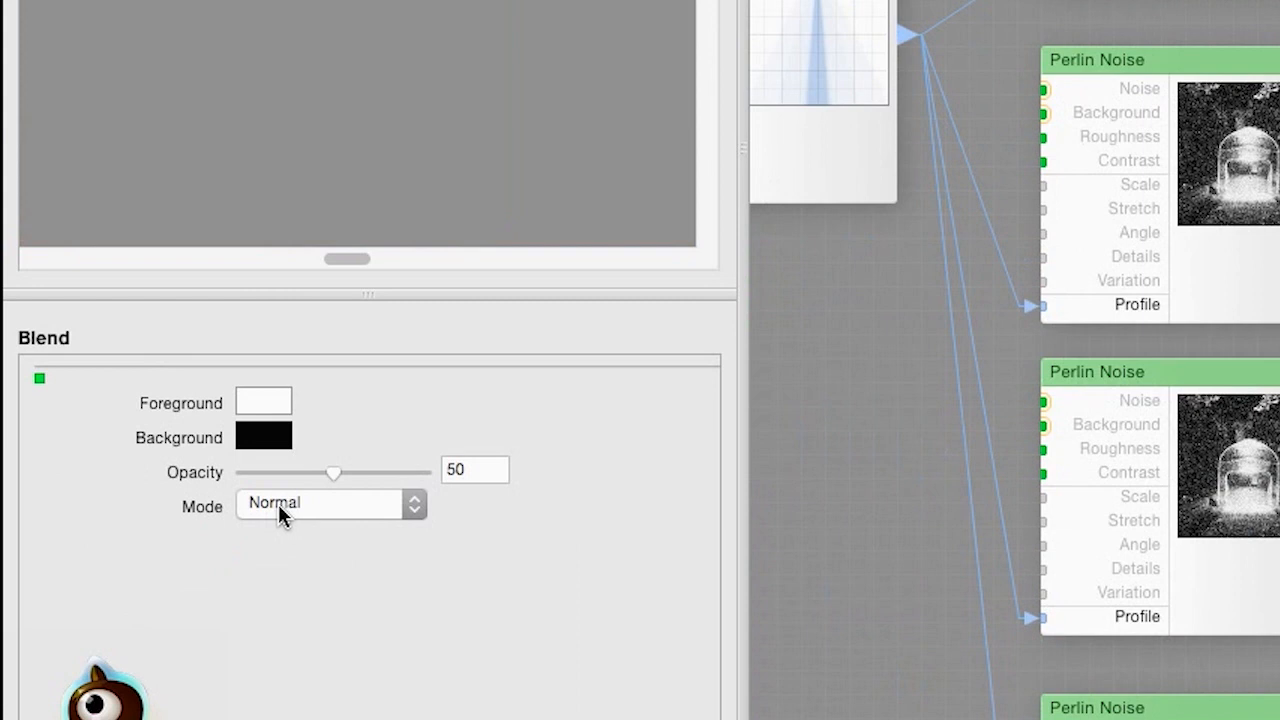
pyautogui.click(290, 506)
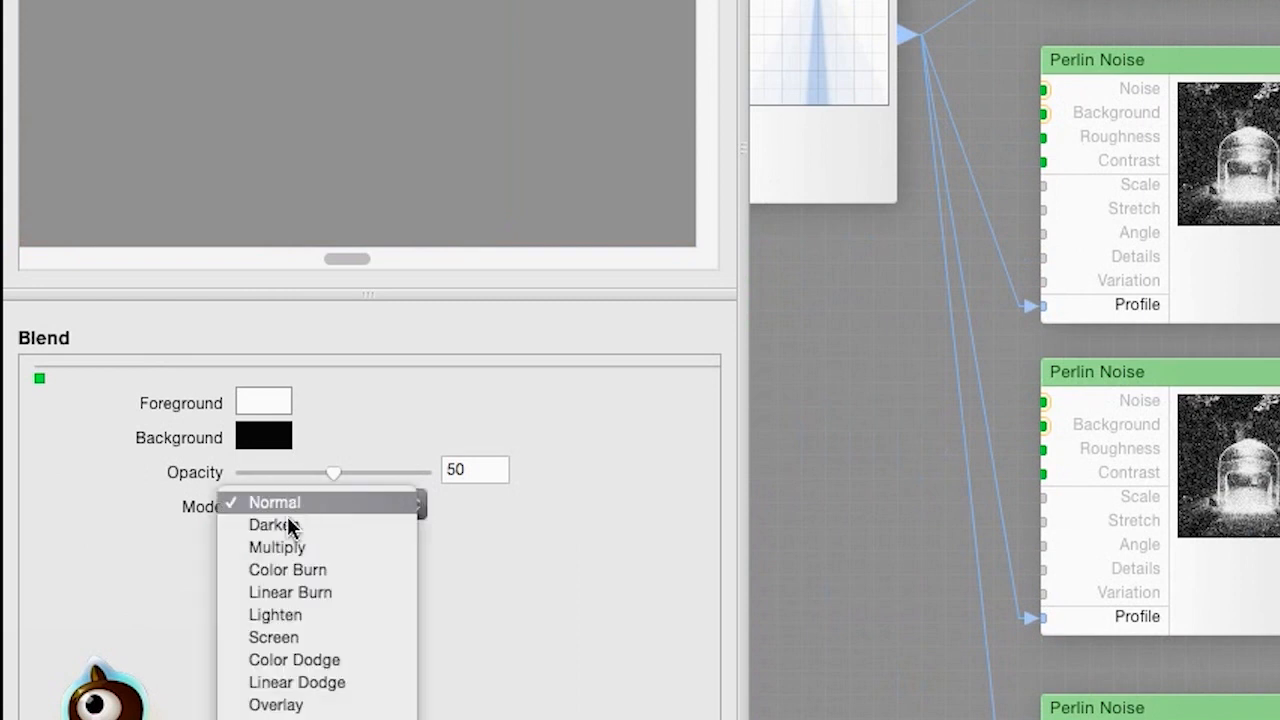
pyautogui.click(274, 622)
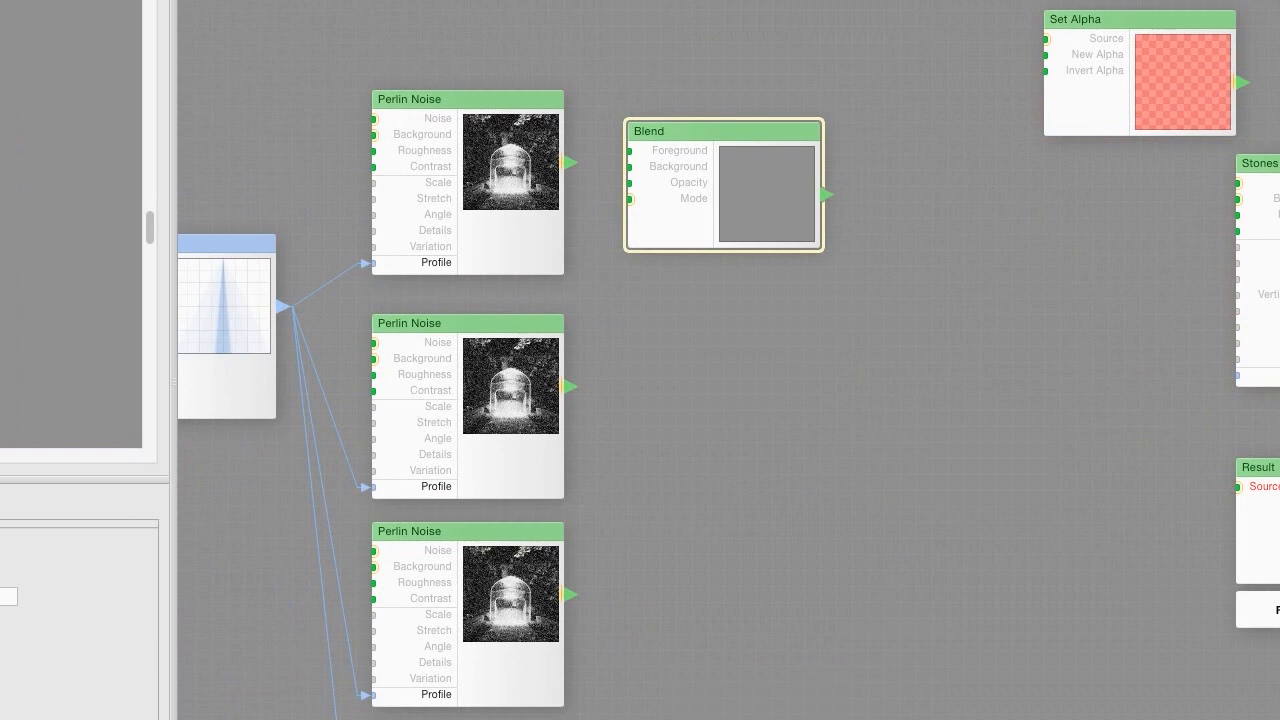
pyautogui.moveTo(757, 166); pyautogui.dragTo(792, 160)
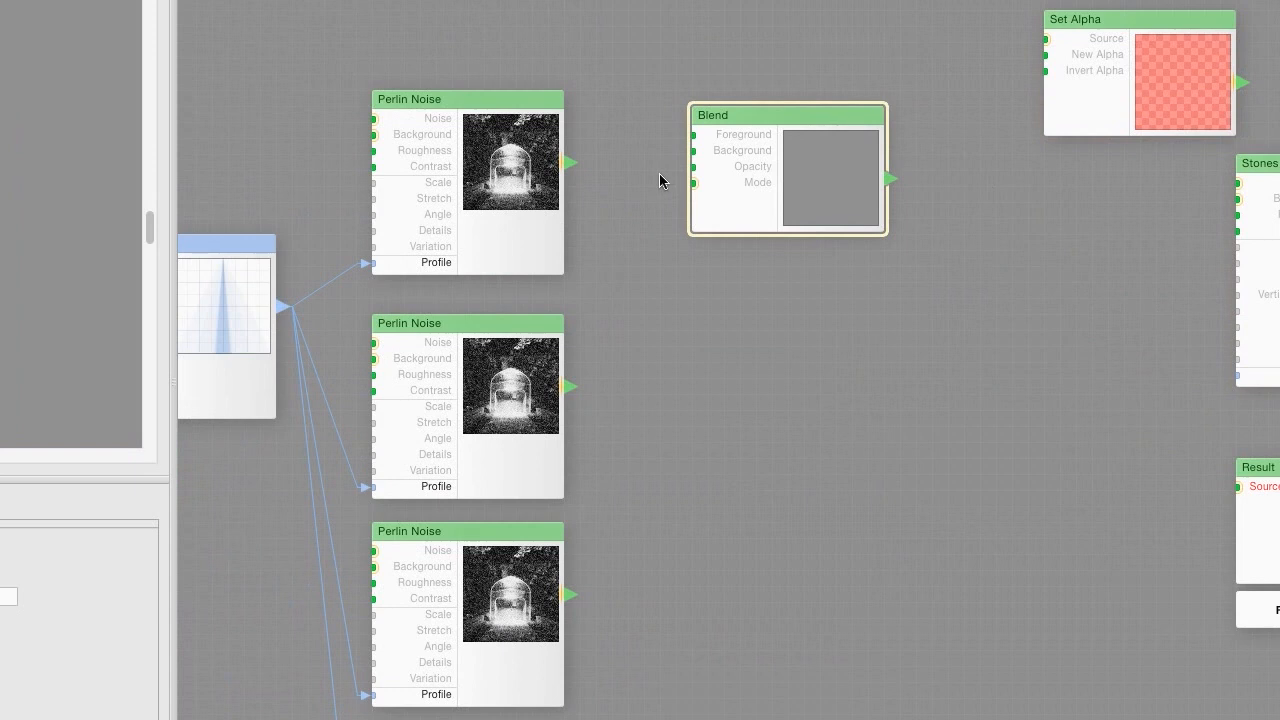
# Paste three copies of Blend, stack them in a column, and connect the top Perlin Noise to the first Blend's Foreground
pyautogui.press('super+v')
pyautogui.press('super+v')
pyautogui.press('super+v')
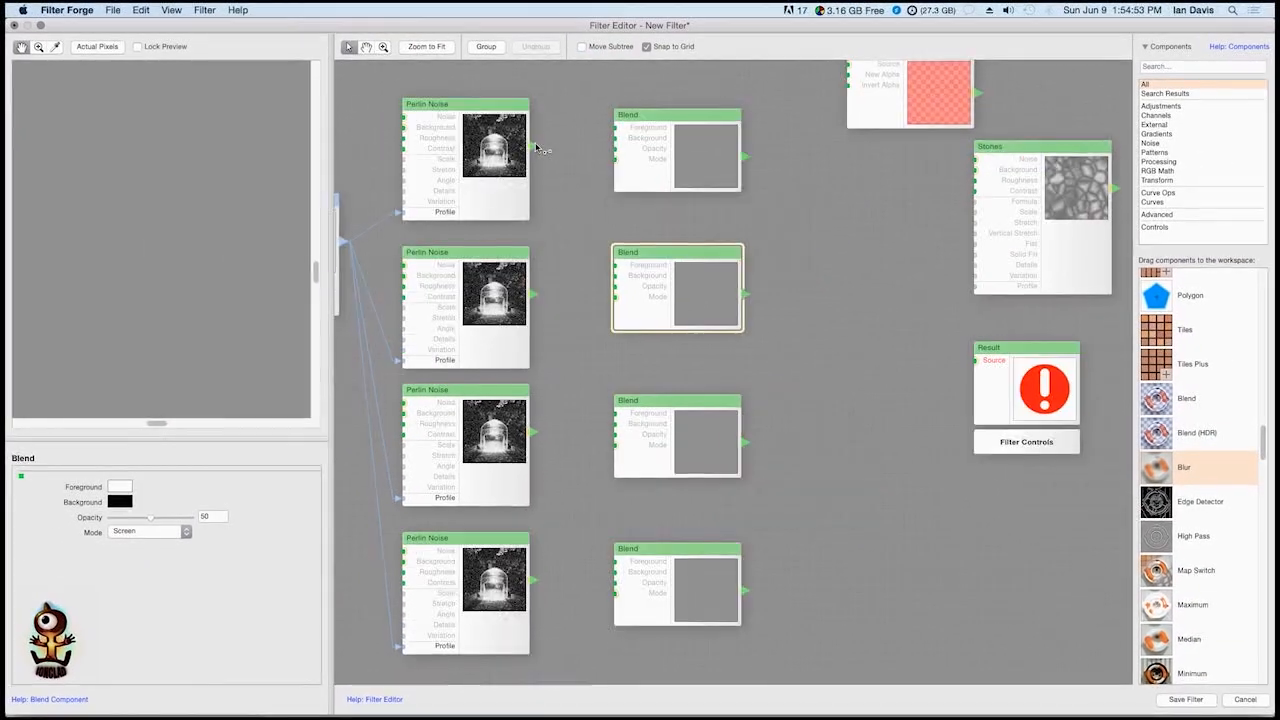
pyautogui.moveTo(537, 148); pyautogui.dragTo(628, 130)
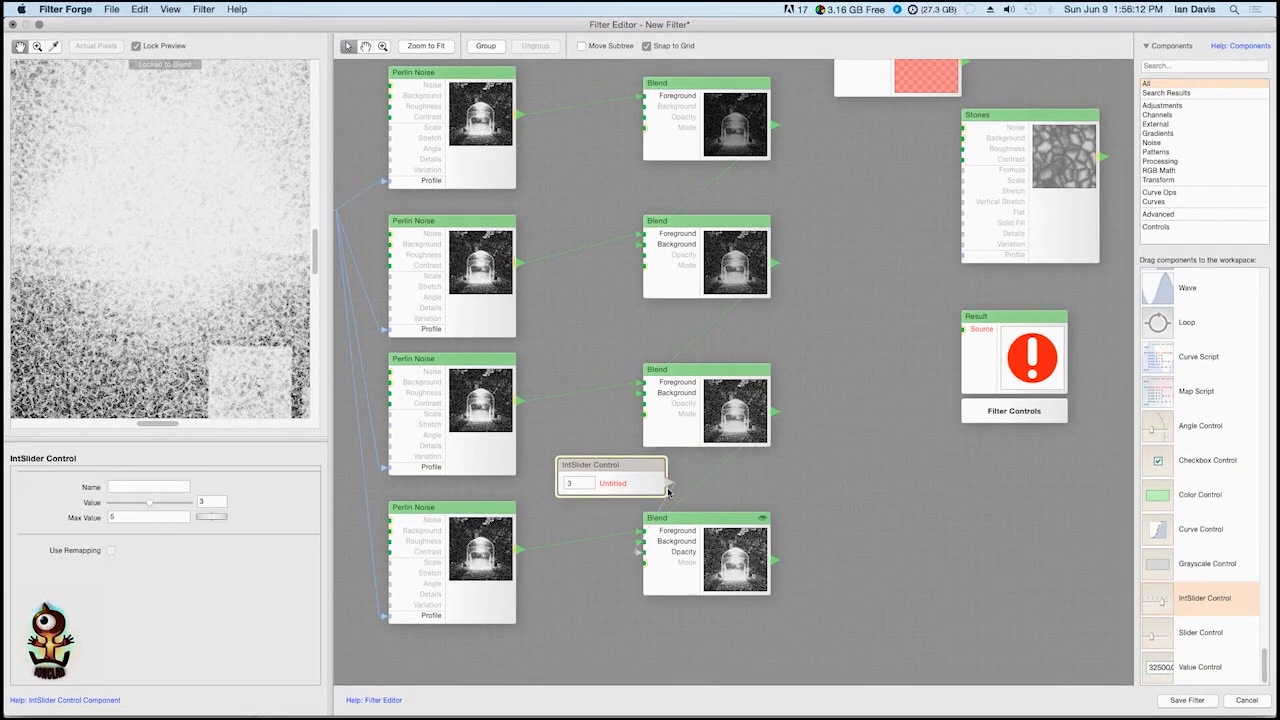
pyautogui.moveTo(668, 490); pyautogui.dragTo(643, 403)
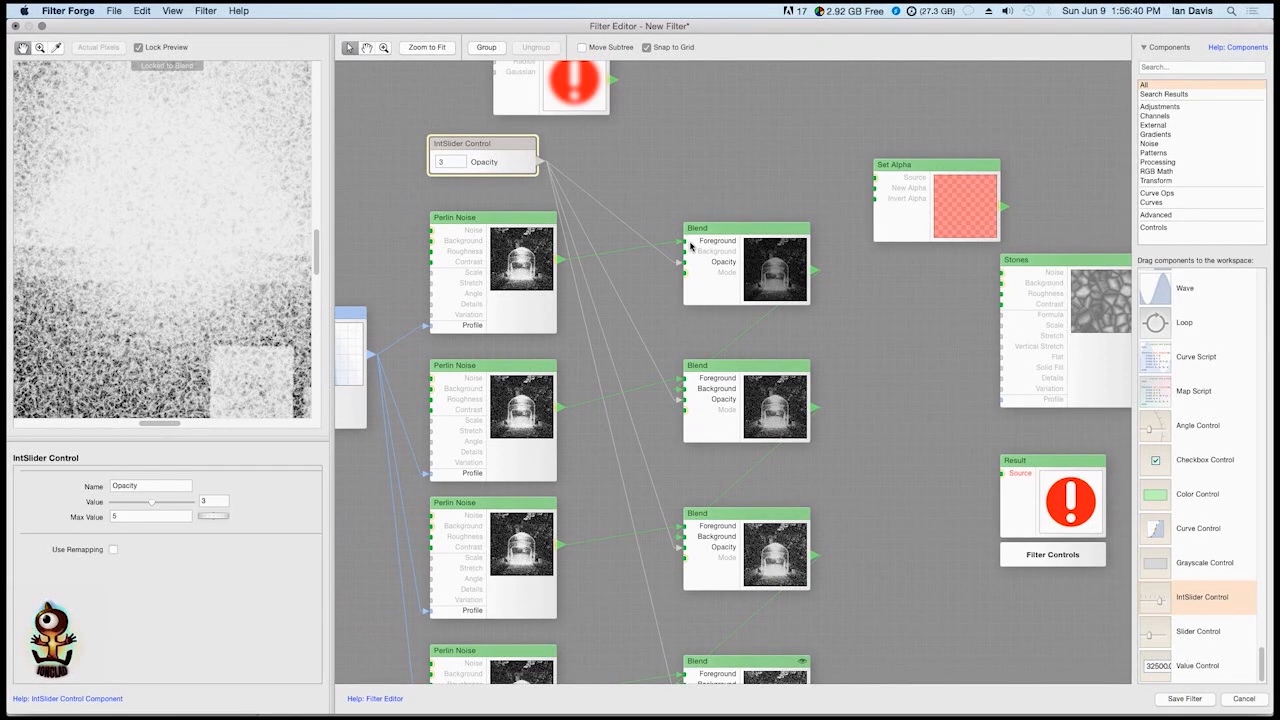
# Set the Opacity IntSlider Control's Max Value to 100 and its Value to 68
pyautogui.click(152, 515)
pyautogui.press('BackSpace')
pyautogui.write('100')
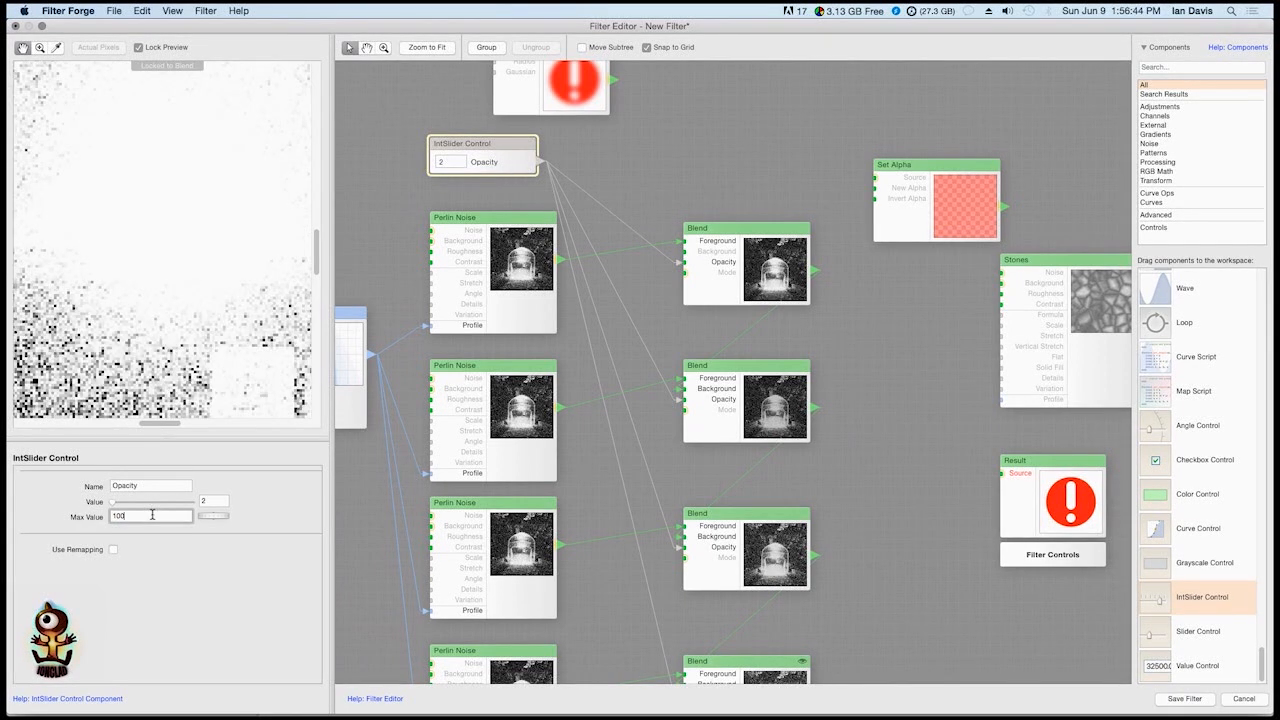
pyautogui.moveTo(112, 501); pyautogui.dragTo(165, 510)
# Check the last Blend in the chain and set the Opacity IntSlider Control's Value to 49
pyautogui.moveTo(626, 469); pyautogui.dragTo(617, 206)
pyautogui.click(768, 460)
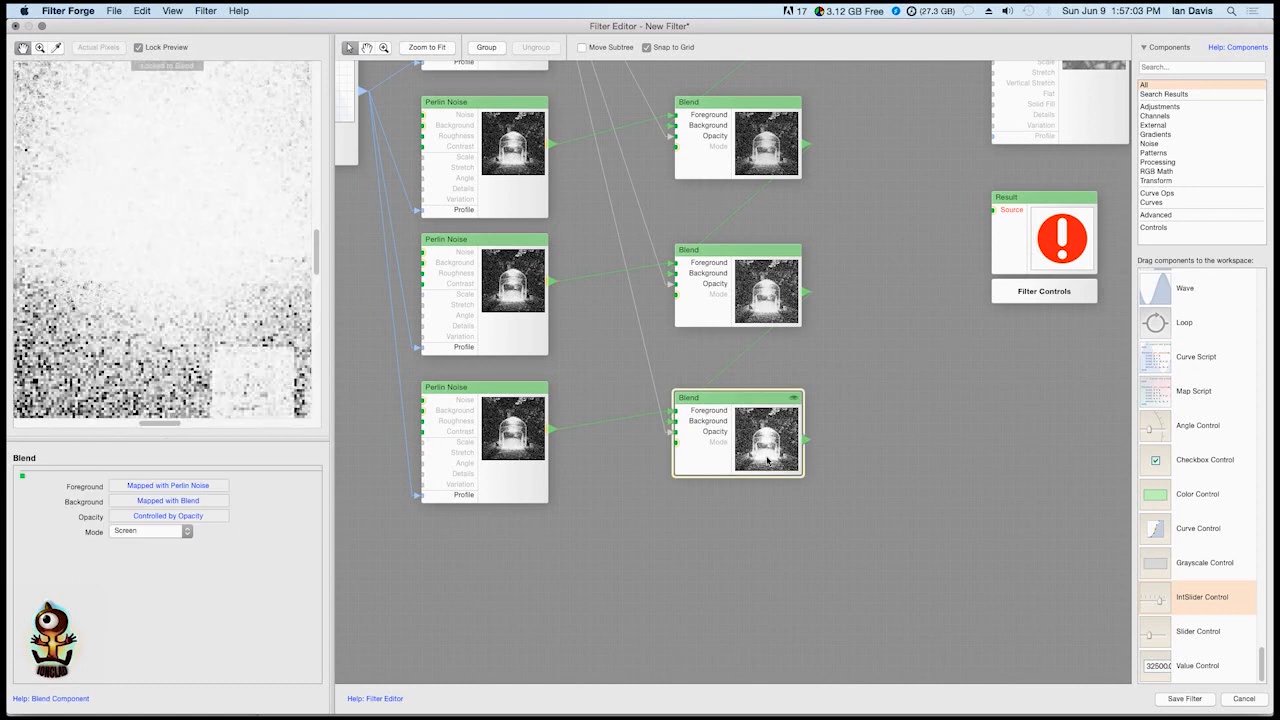
pyautogui.scroll(5, 700, 440)
pyautogui.scroll(5, 678, 388)
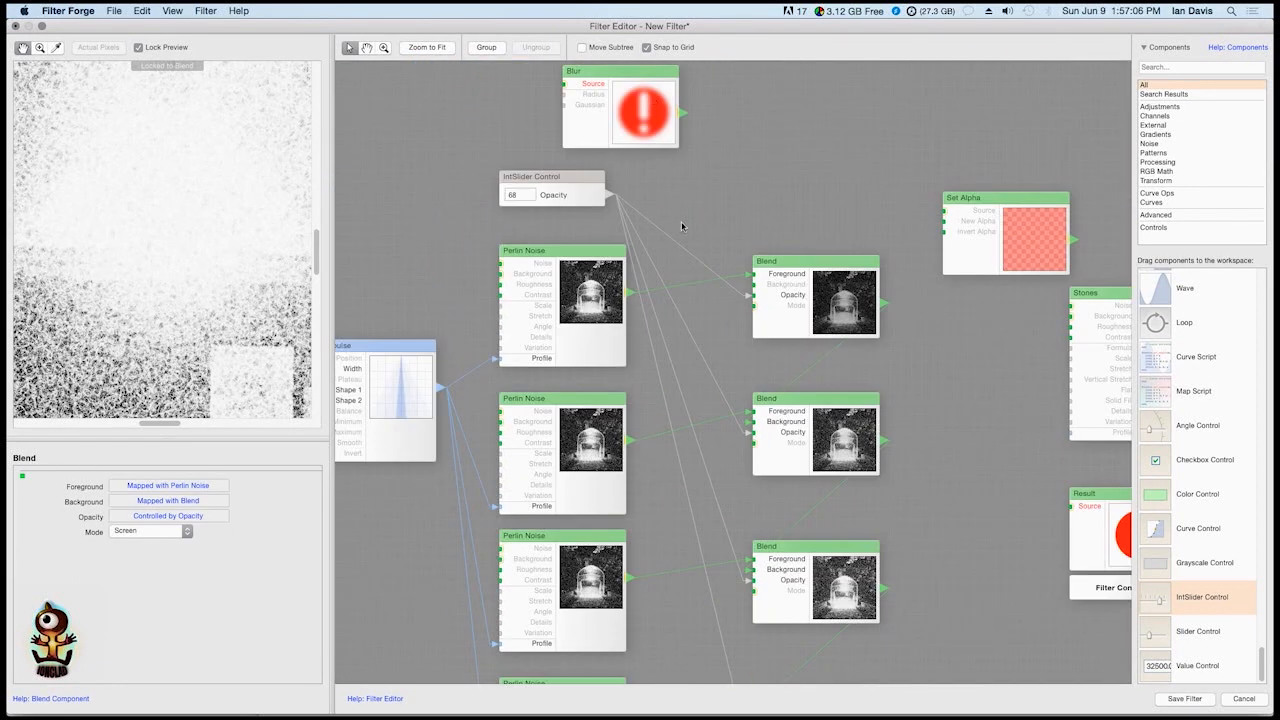
pyautogui.click(564, 176)
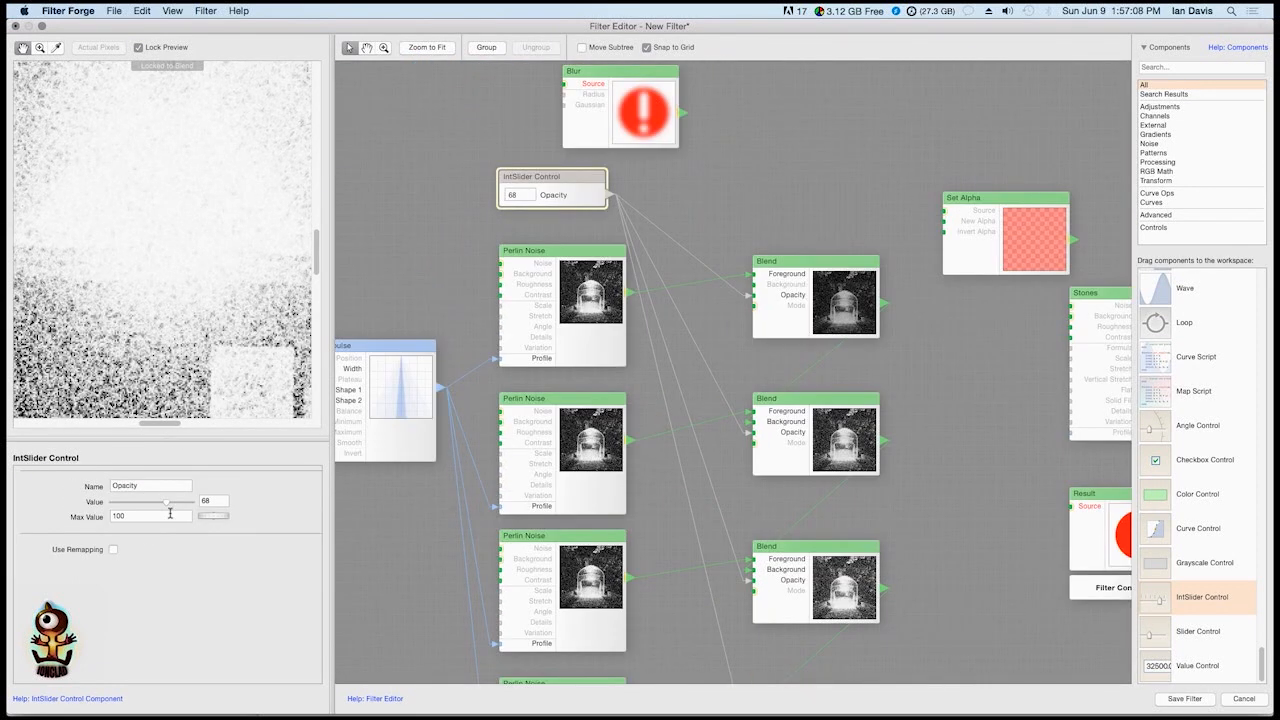
pyautogui.moveTo(168, 503); pyautogui.dragTo(151, 503)
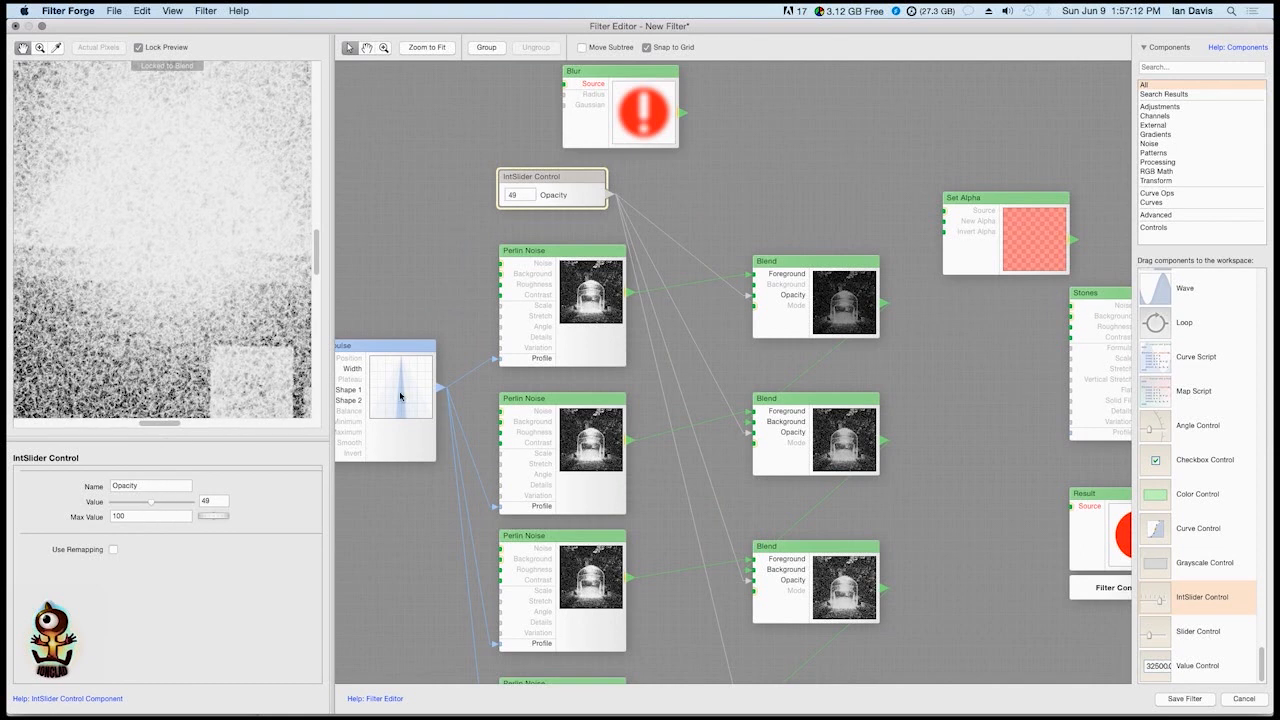
# Examine the stacked Perlin Noise components in the preview, comparing their noise patterns and settings
pyautogui.scroll(-10, 618, 388)
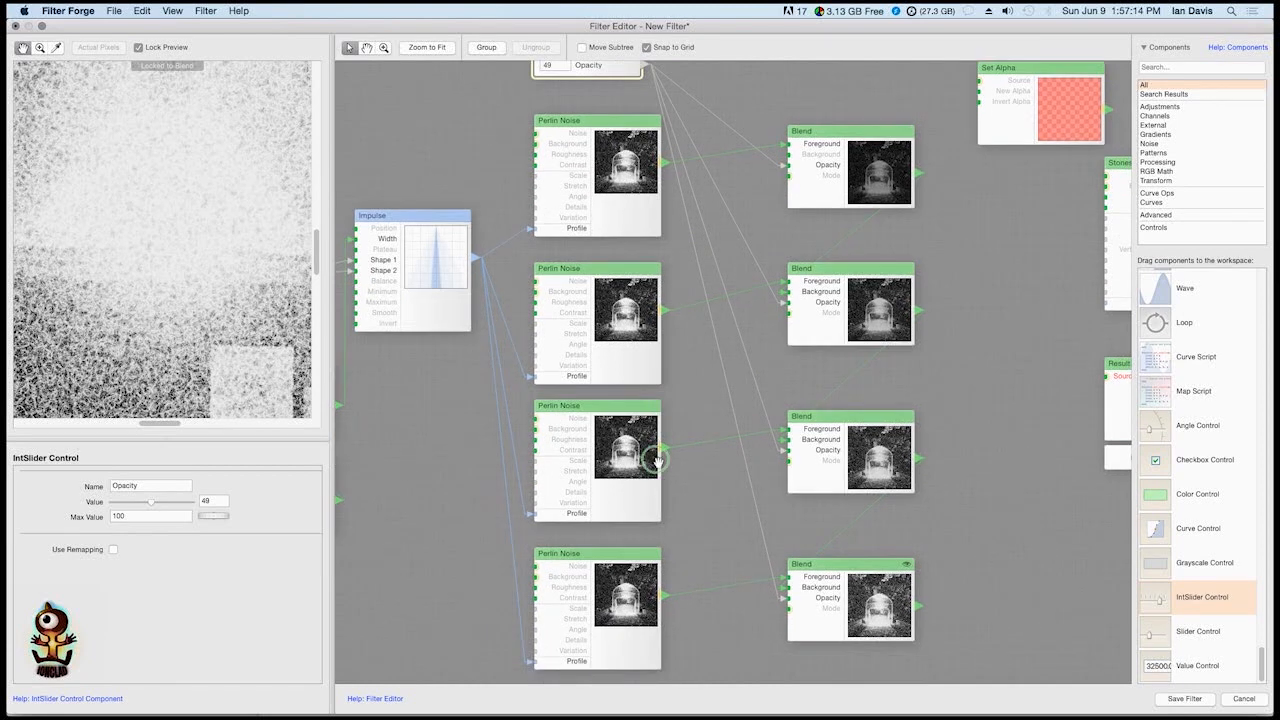
pyautogui.click(596, 400)
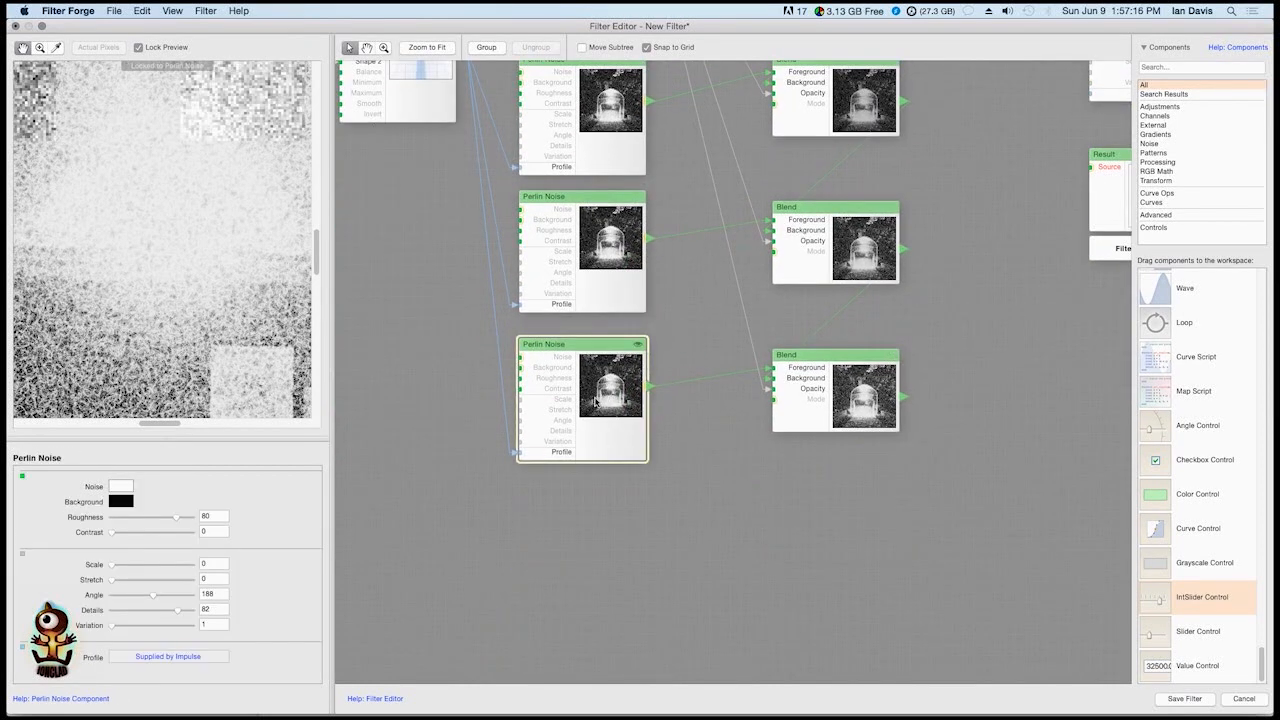
pyautogui.click(624, 260)
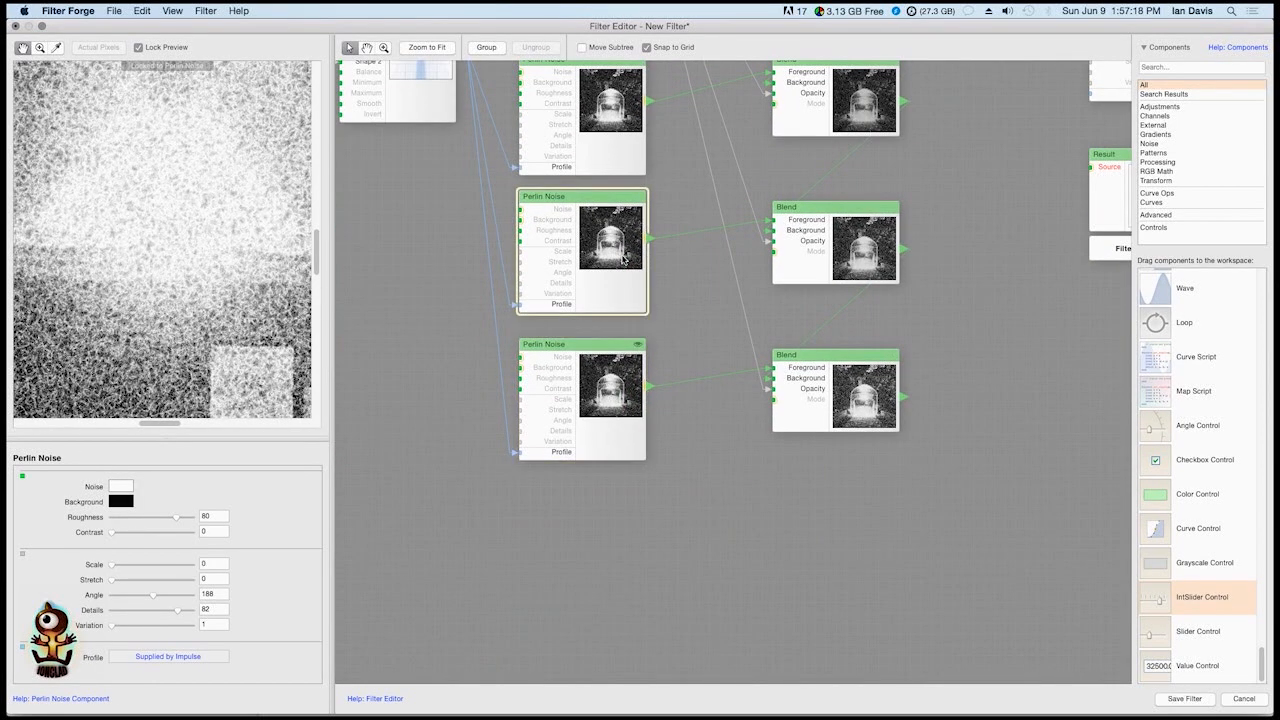
pyautogui.moveTo(652, 295); pyautogui.dragTo(699, 440)
pyautogui.click(660, 284)
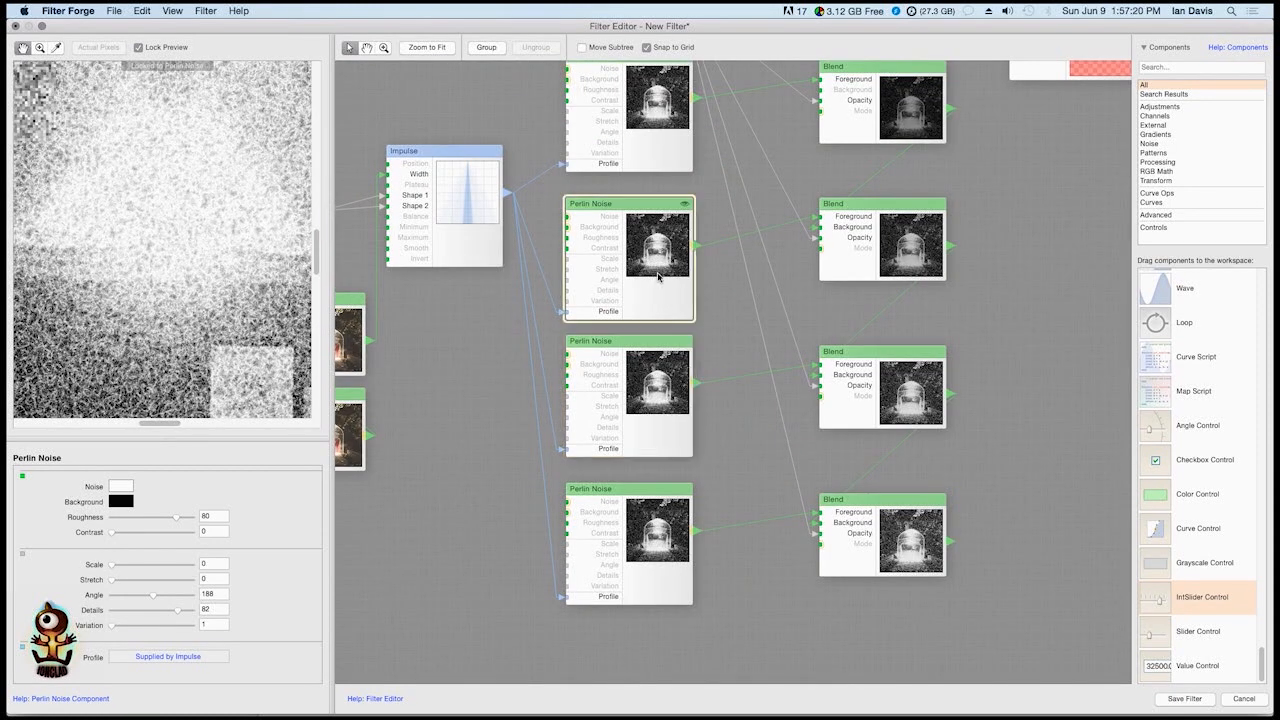
pyautogui.scroll(4, 672, 365)
pyautogui.click(666, 218)
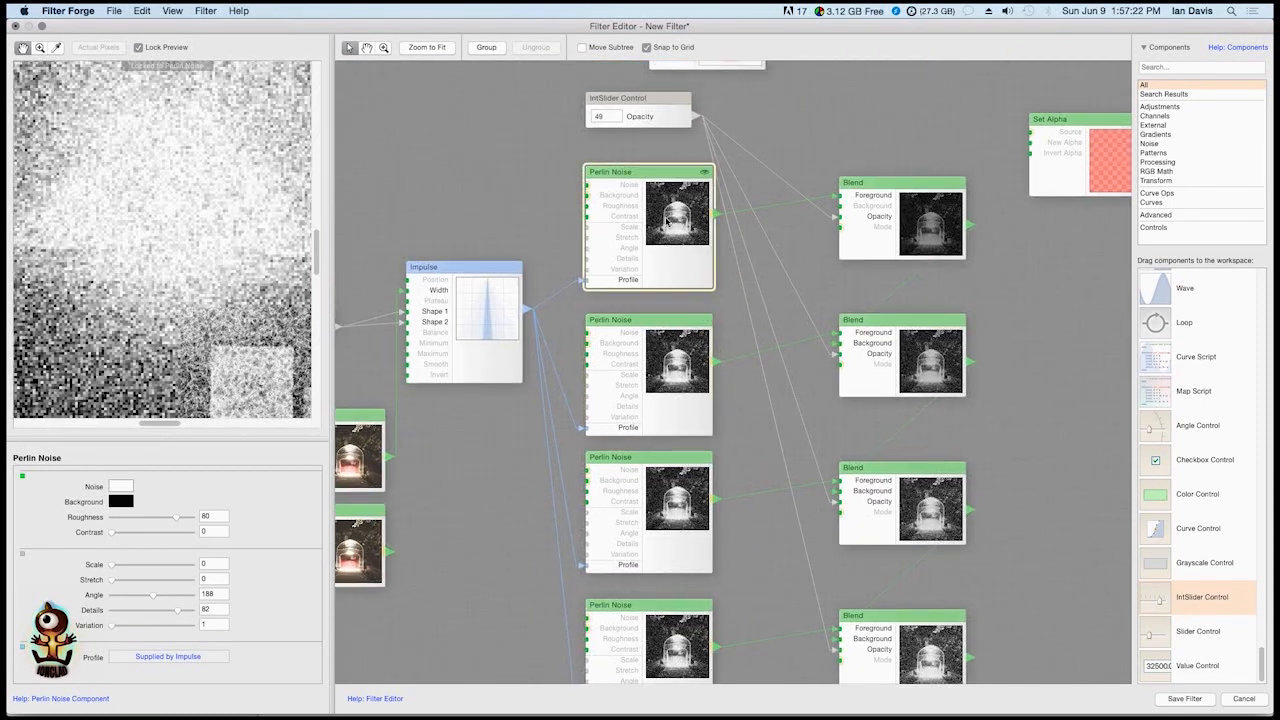
pyautogui.moveTo(803, 338); pyautogui.dragTo(834, 159)
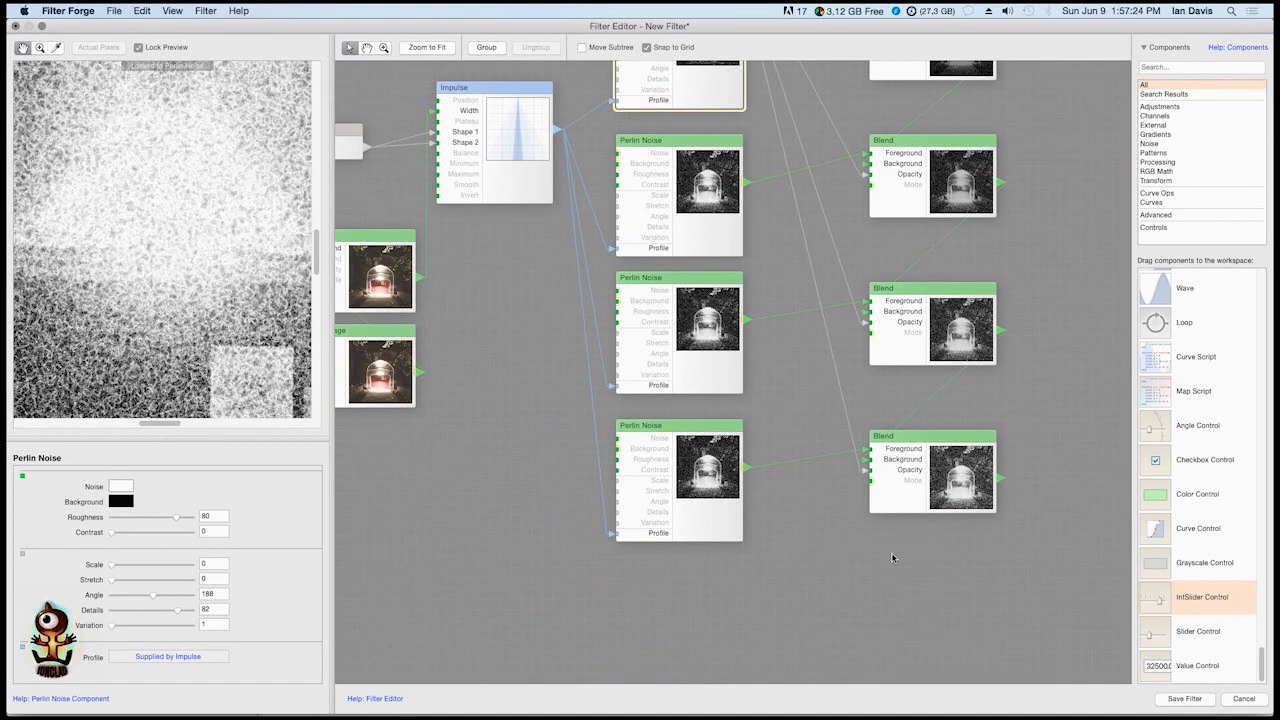
pyautogui.moveTo(691, 294); pyautogui.dragTo(683, 492)
pyautogui.scroll(-3, 883, 360)
pyautogui.hscroll(-2, 883, 360)
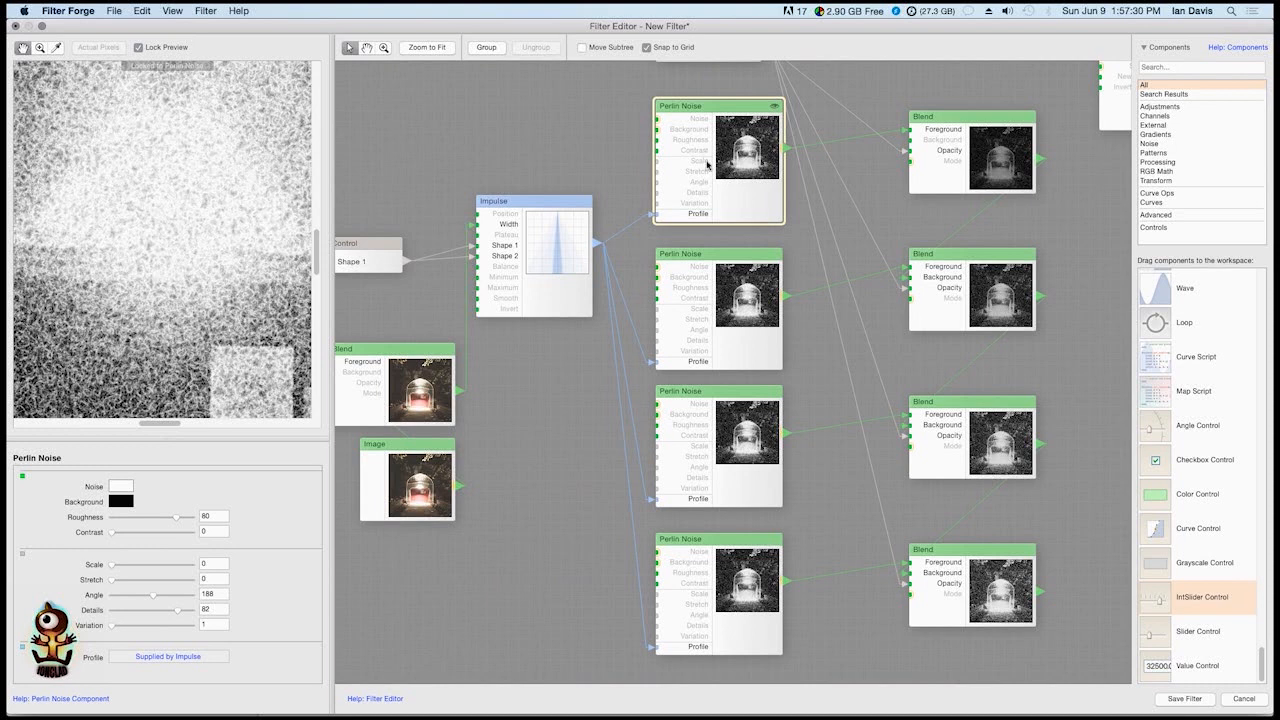
pyautogui.click(658, 592)
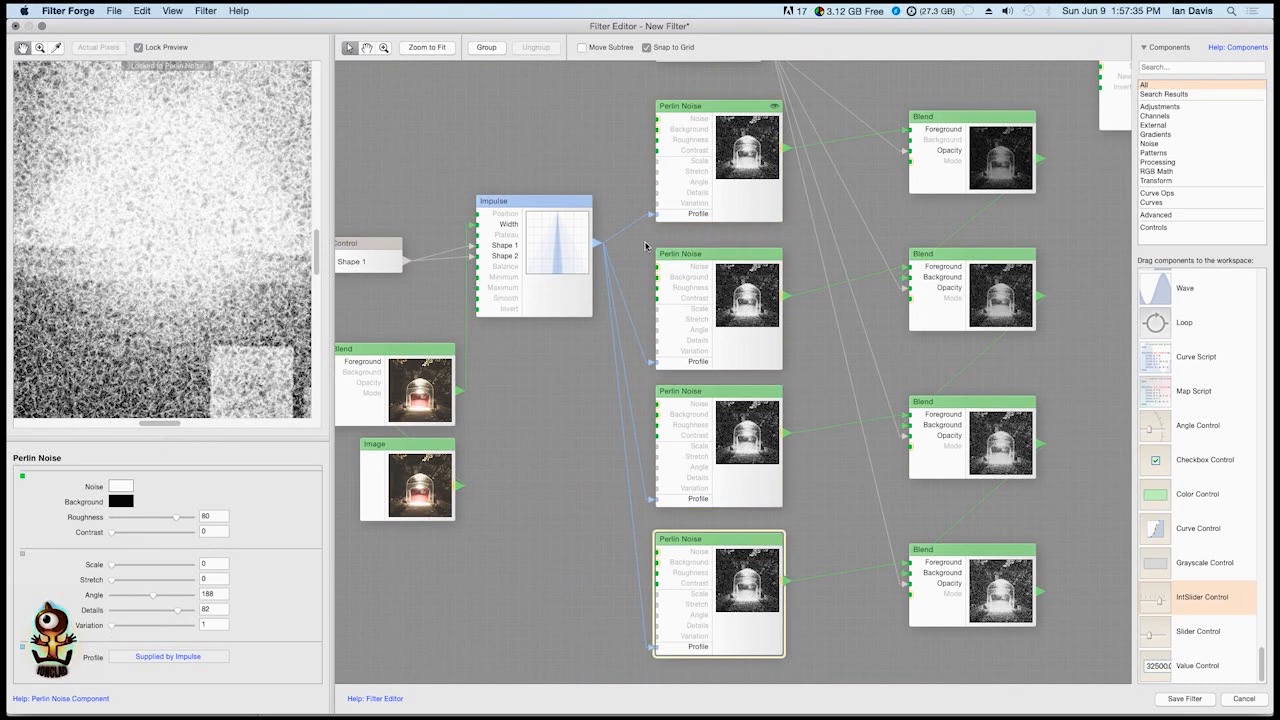
# Paste a copy of the Shape 1 IntSlider Control above the original and name it Seed
pyautogui.moveTo(583, 287); pyautogui.dragTo(672, 276)
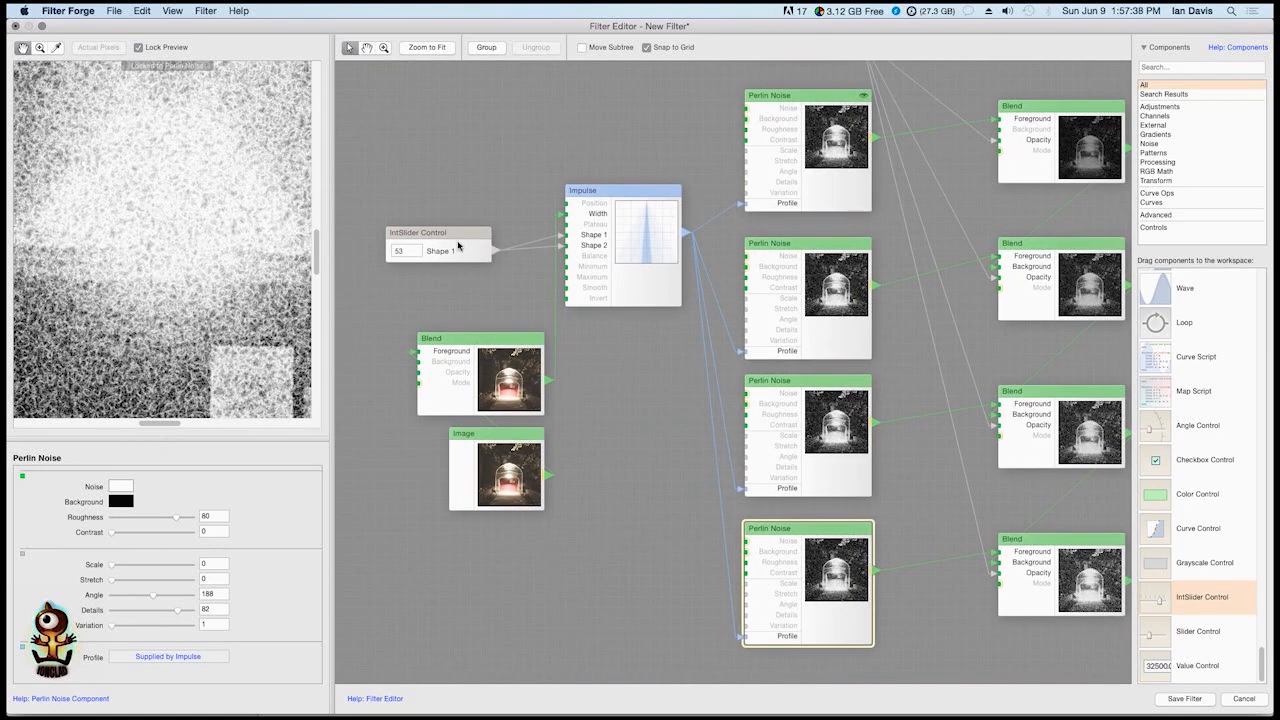
pyautogui.click(458, 246)
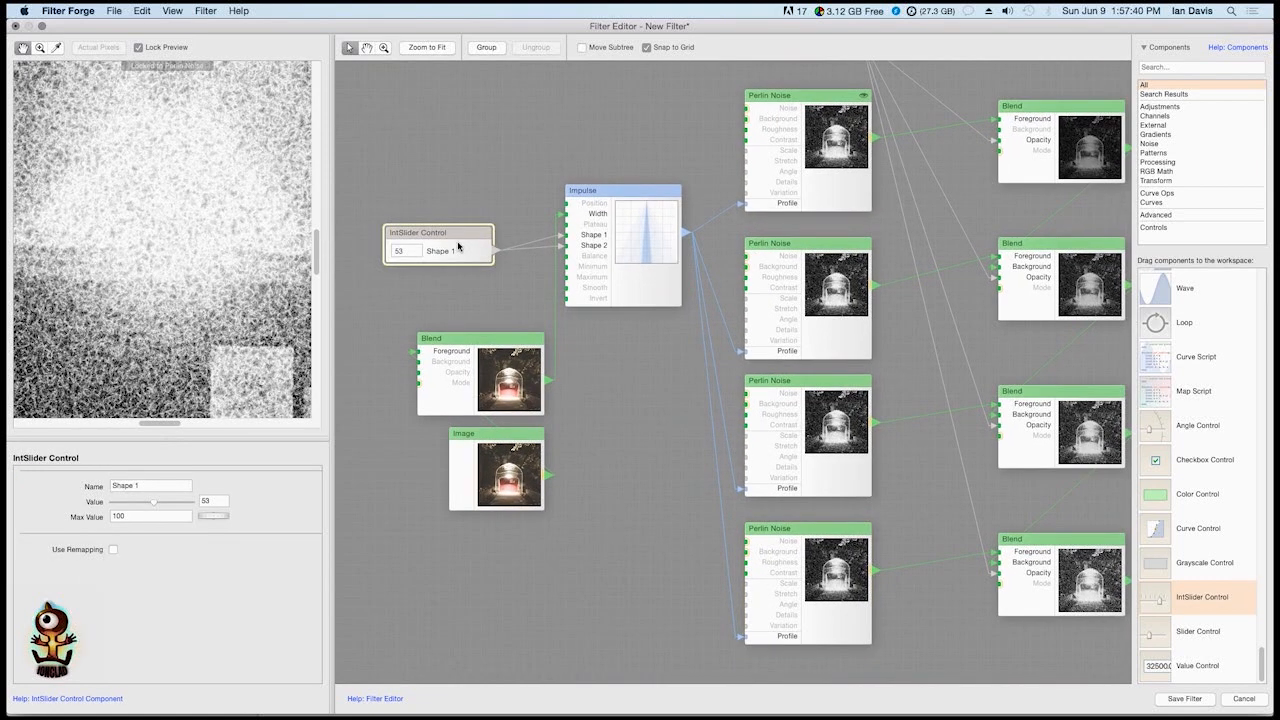
pyautogui.press('super+v')
pyautogui.moveTo(747, 400); pyautogui.dragTo(458, 162)
pyautogui.moveTo(550, 167); pyautogui.dragTo(652, 158)
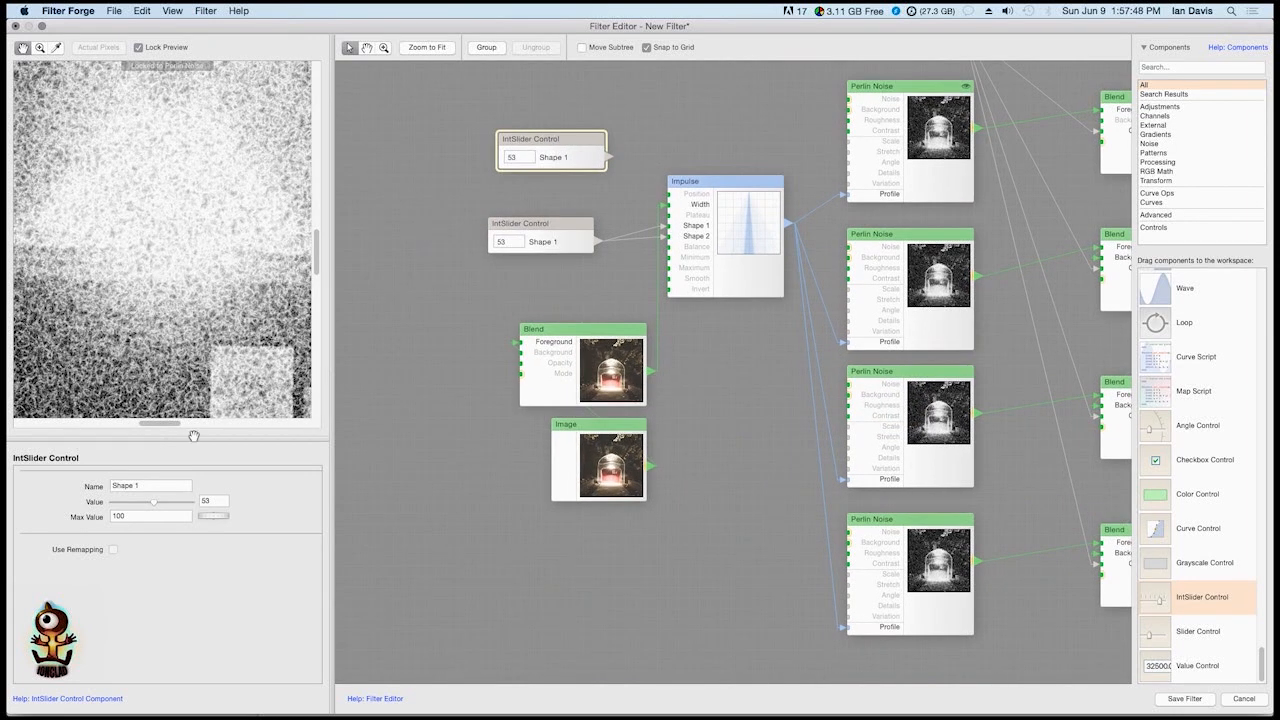
pyautogui.click(123, 485)
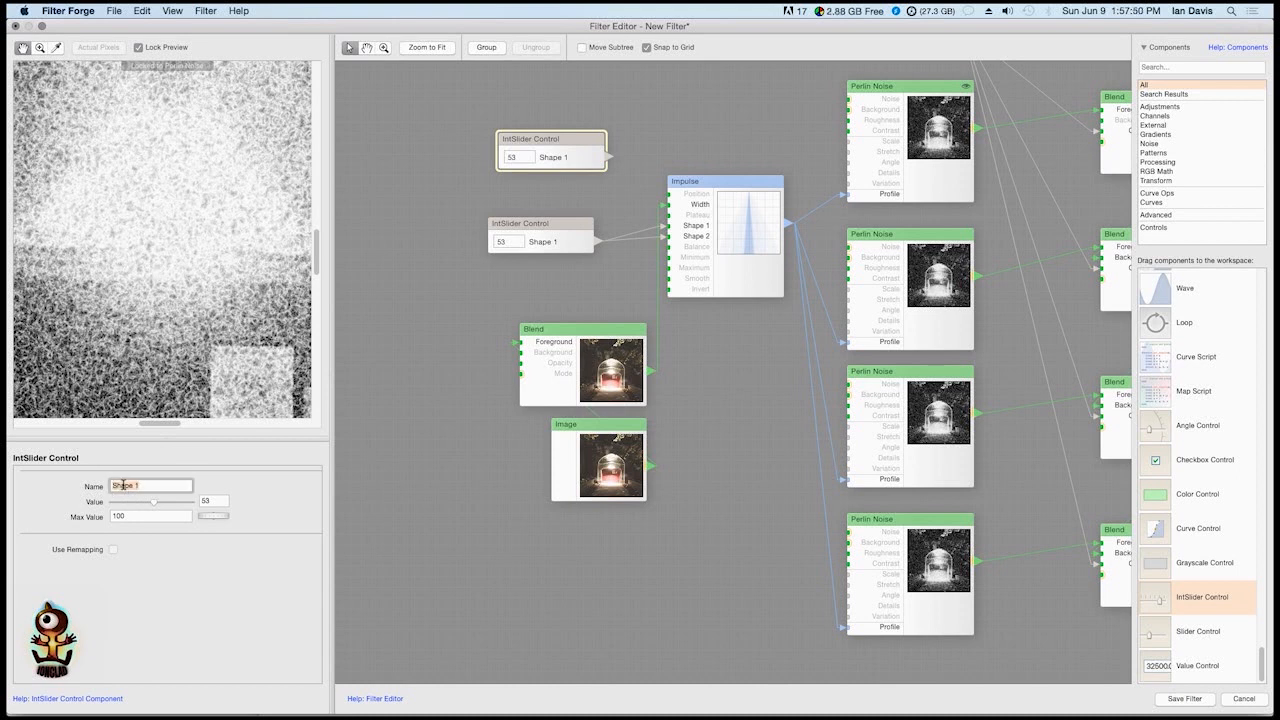
pyautogui.write('Seed')
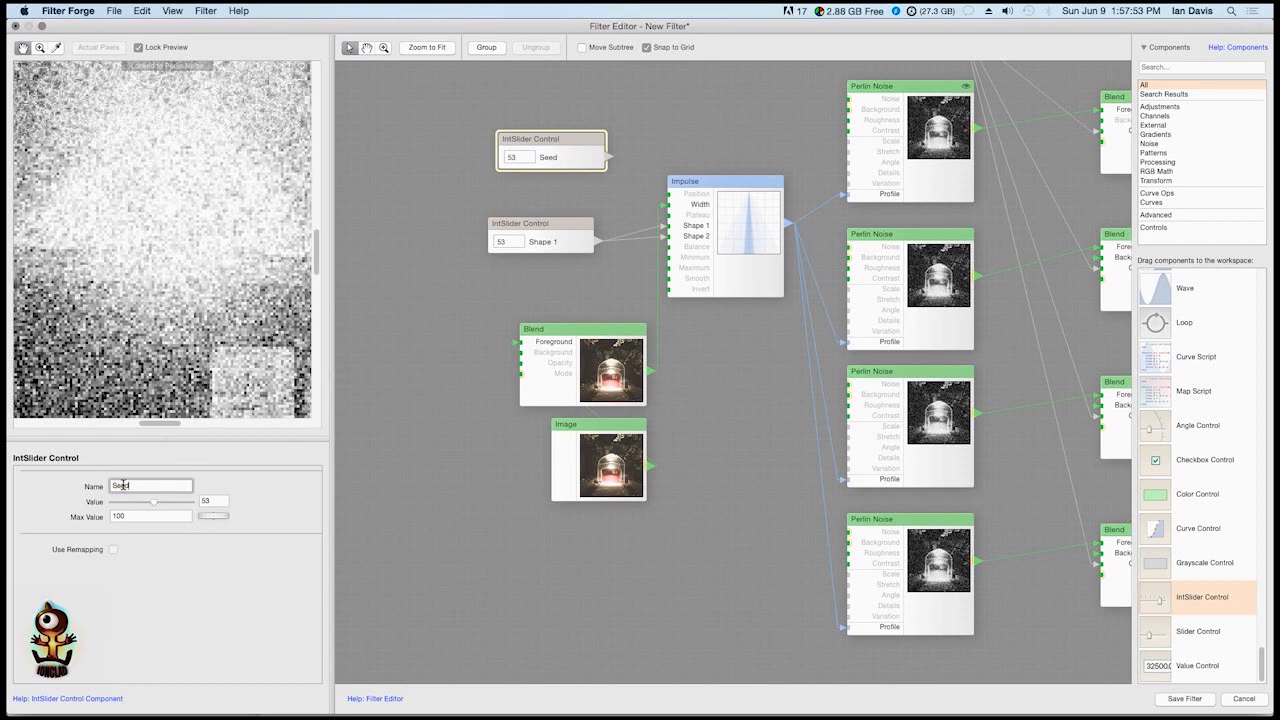
# Connect the Seed slider to Variation on all four Perlin Noise components and move Impulse down clear of the wires
pyautogui.click(628, 163)
pyautogui.moveTo(931, 179); pyautogui.dragTo(852, 184)
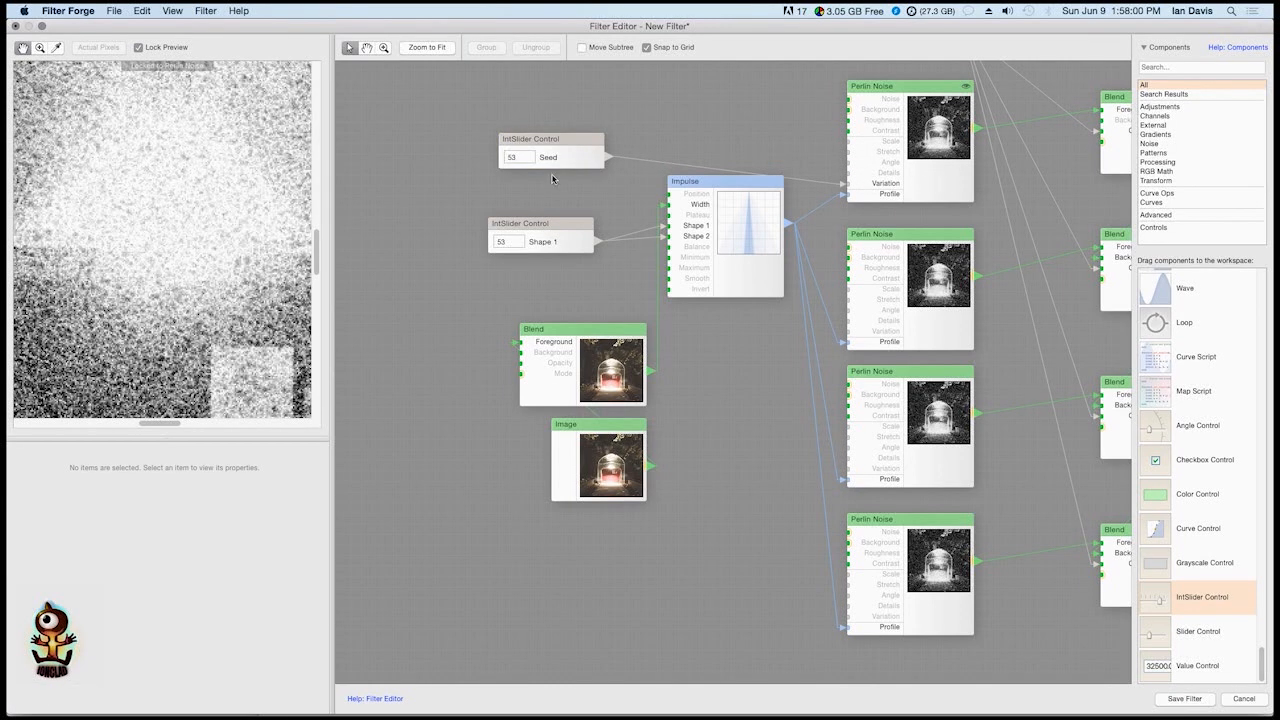
pyautogui.moveTo(605, 157); pyautogui.dragTo(840, 331)
pyautogui.moveTo(606, 157); pyautogui.dragTo(848, 468)
pyautogui.moveTo(608, 157); pyautogui.dragTo(865, 623)
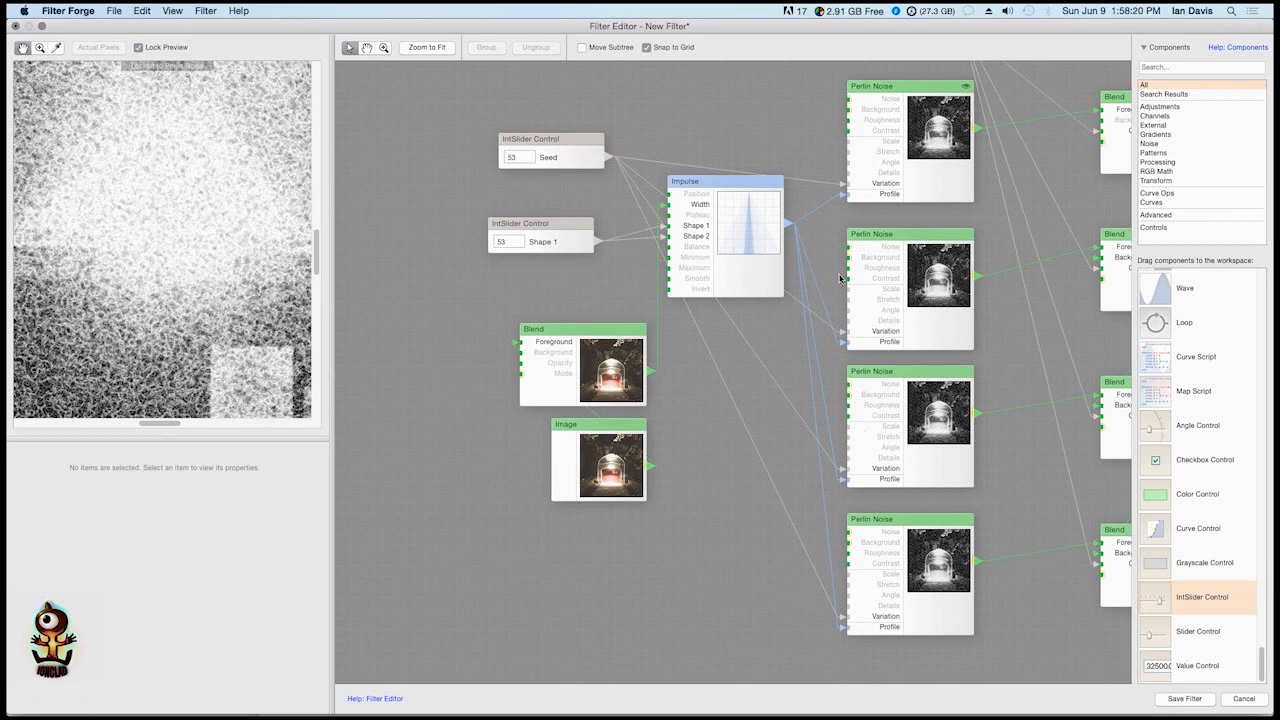
pyautogui.moveTo(751, 220); pyautogui.dragTo(752, 274)
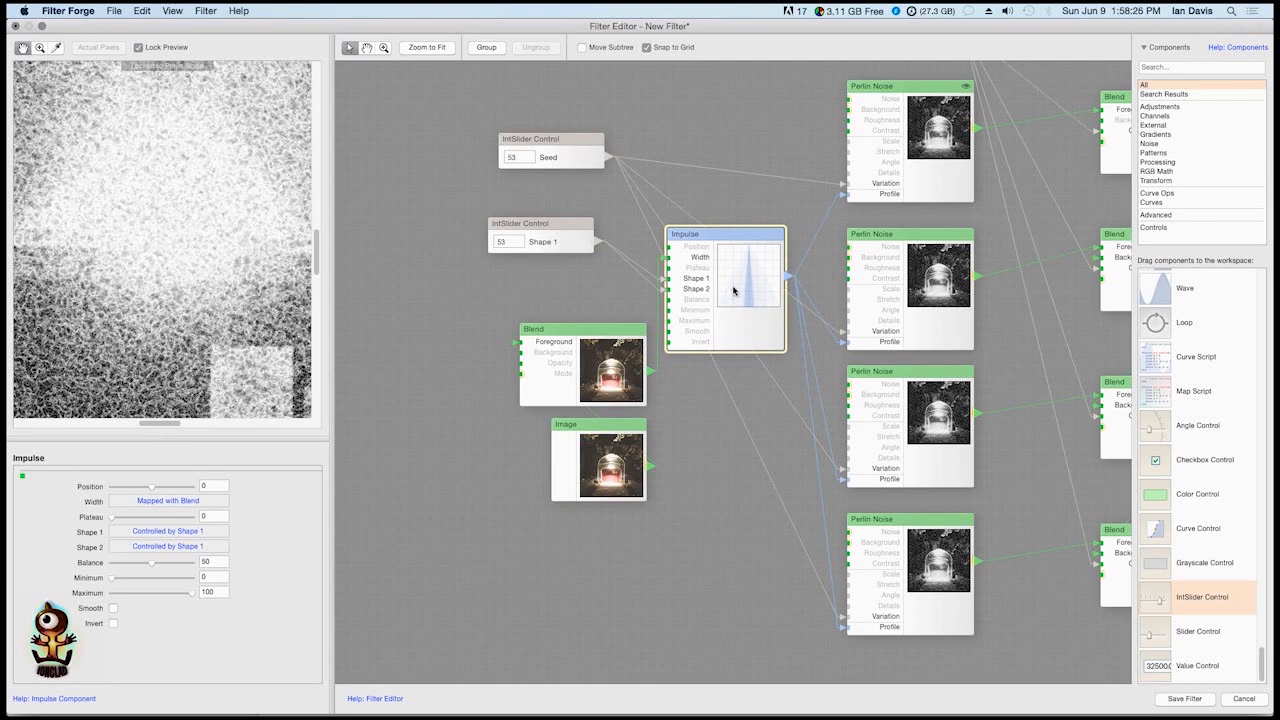
# Compare the top two Perlin Noise components in the preview and enable Use Remapping on the Seed slider
pyautogui.click(923, 147)
pyautogui.hscroll(5, 846, 189)
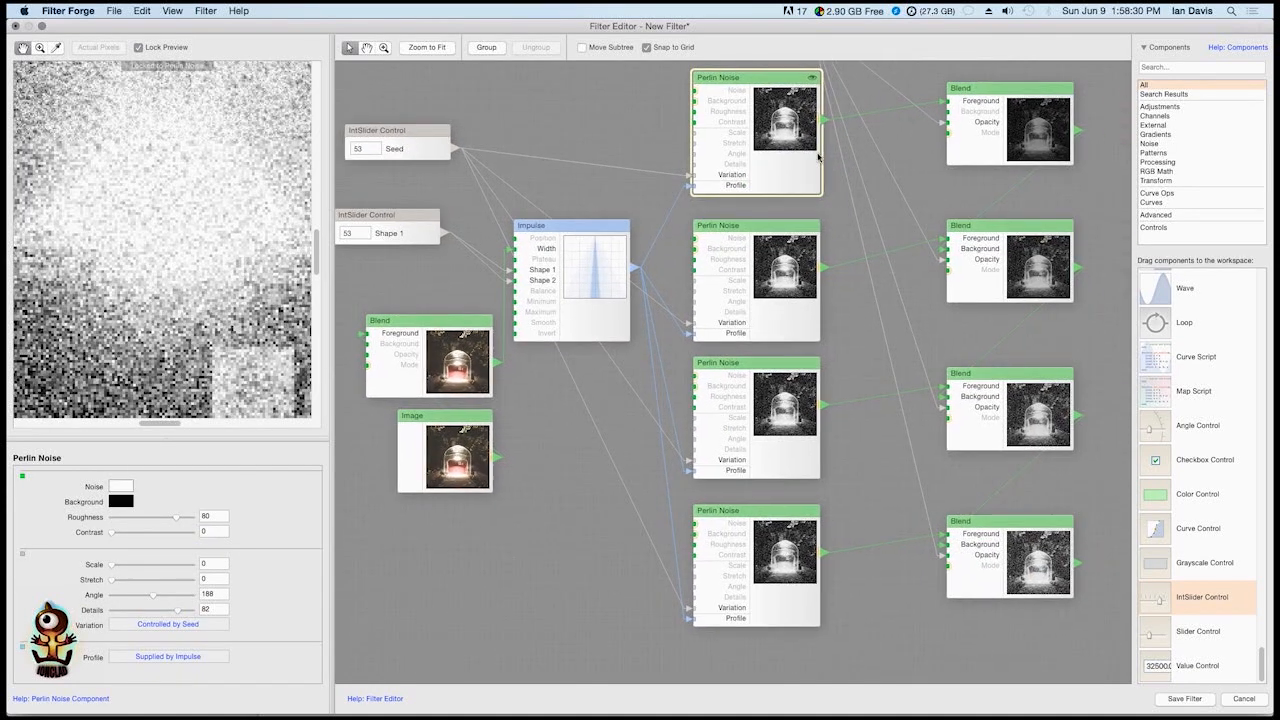
pyautogui.doubleClick(781, 134)
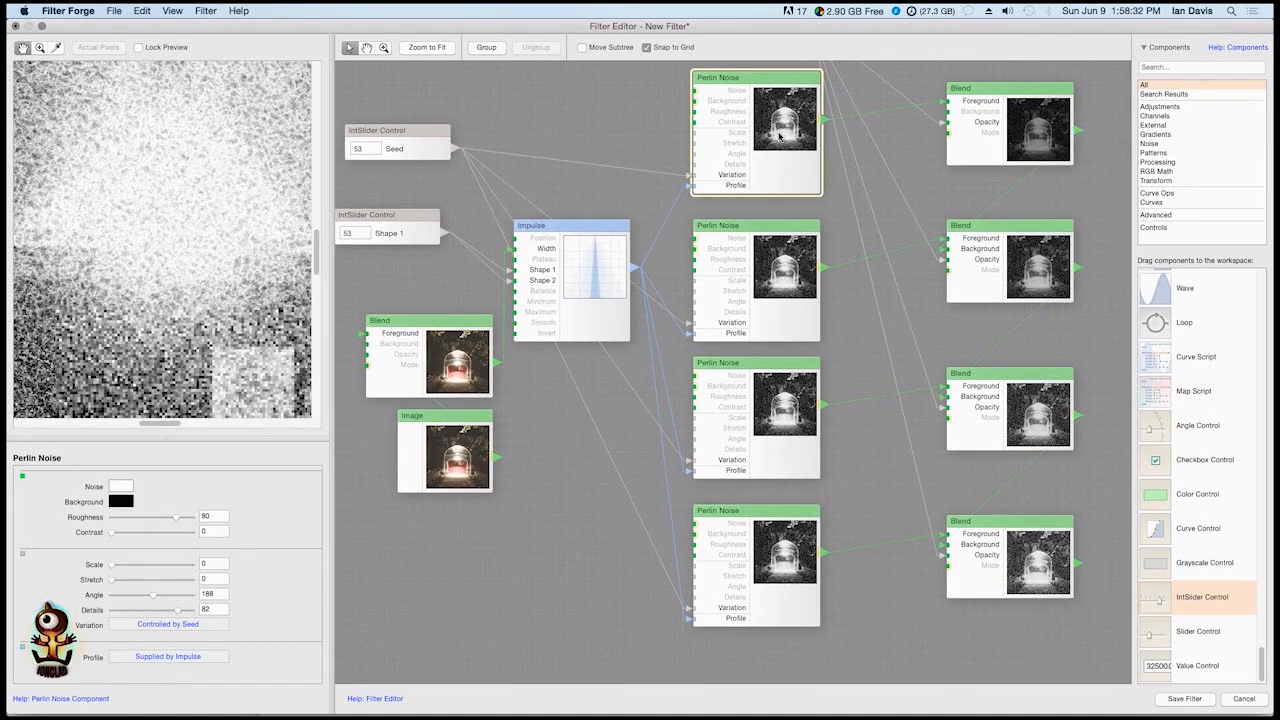
pyautogui.doubleClick(773, 274)
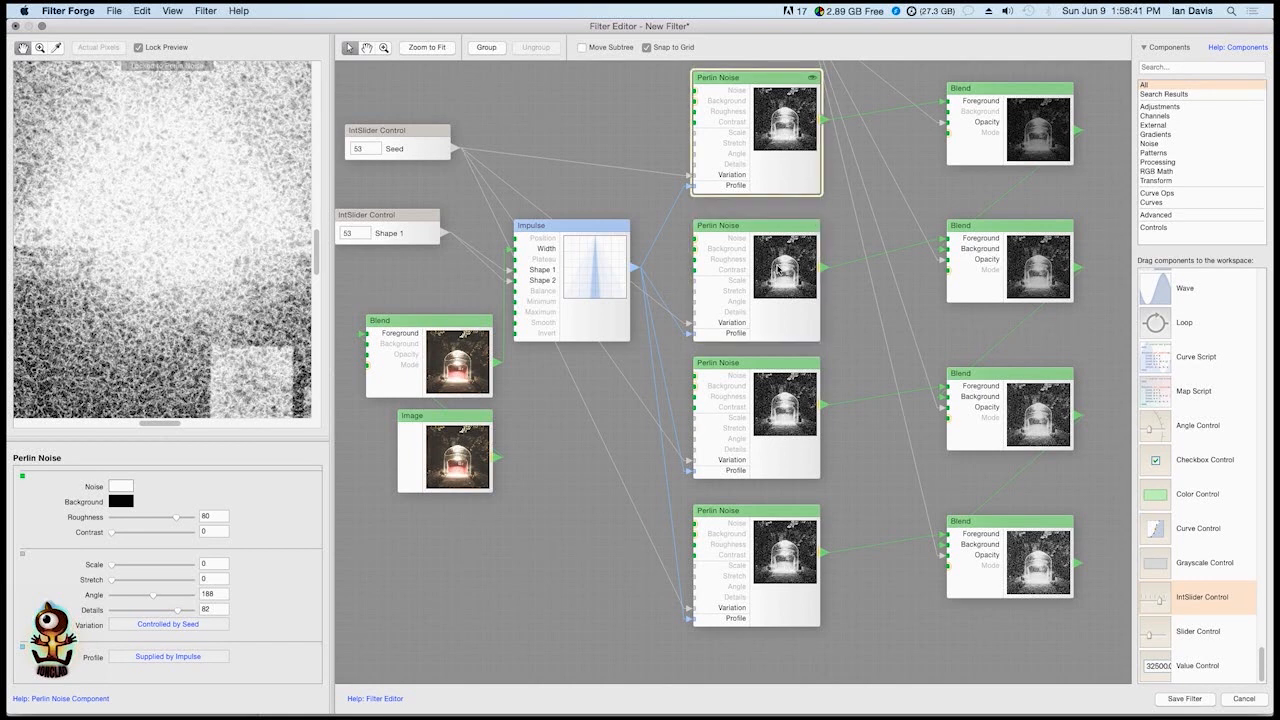
pyautogui.doubleClick(779, 268)
pyautogui.moveTo(821, 257); pyautogui.dragTo(917, 240)
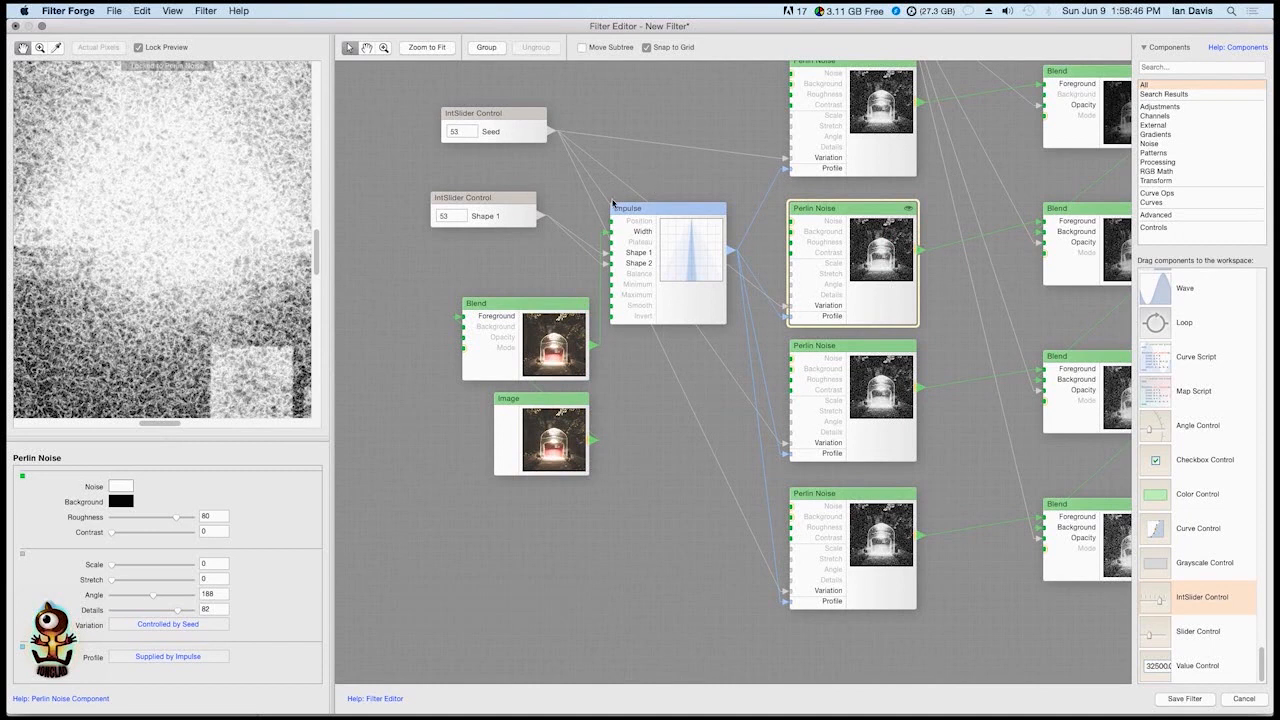
pyautogui.click(495, 133)
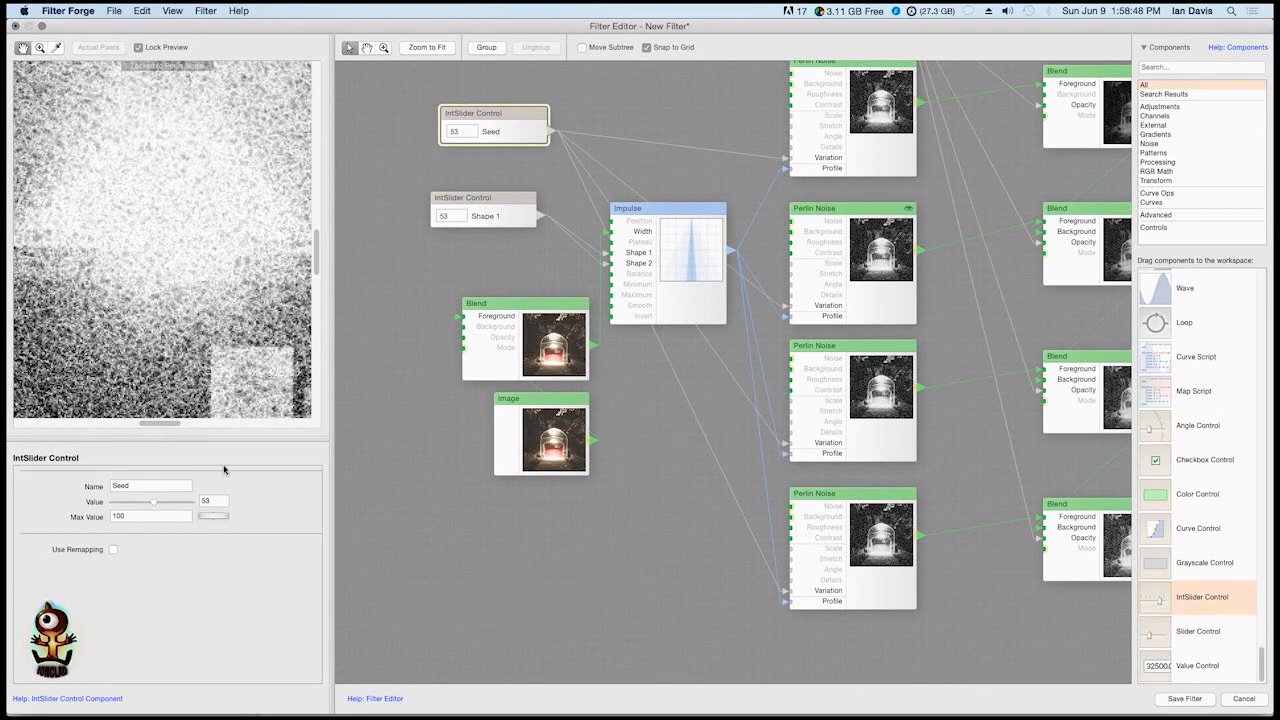
pyautogui.click(114, 551)
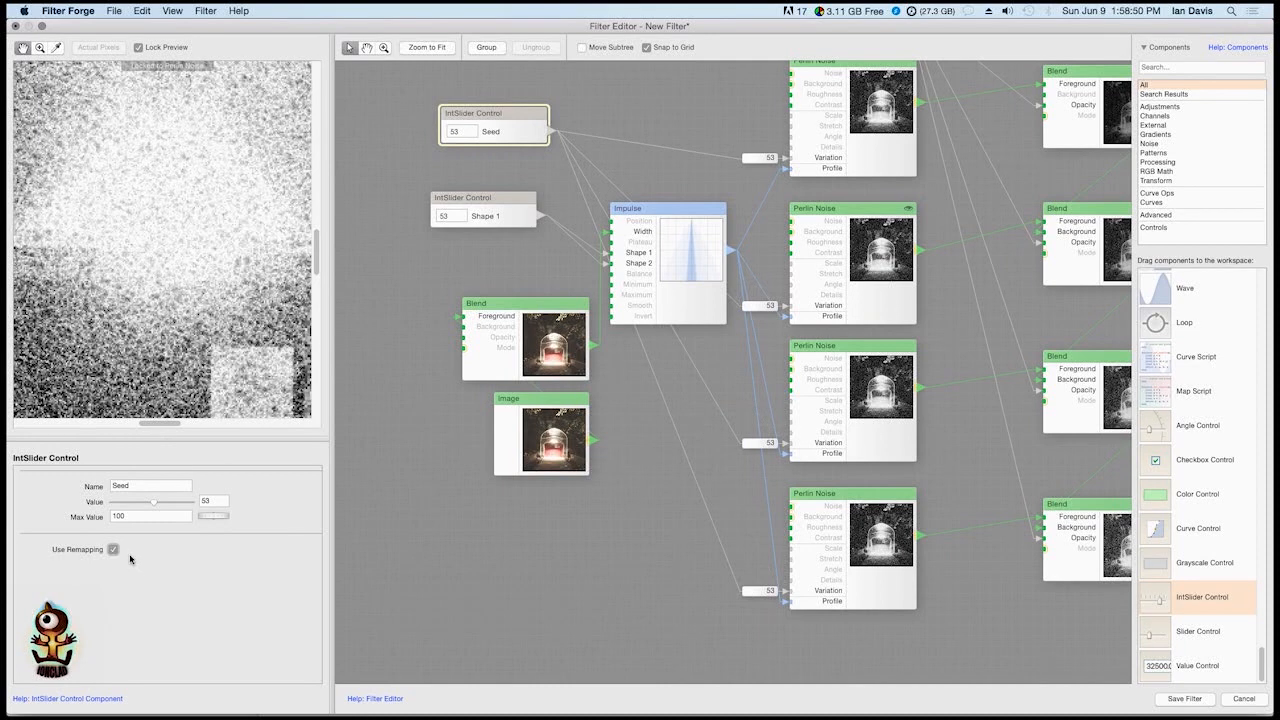
# Rearrange Impulse, the source Blend and Image farther from the Perlin Noise column to clear space around the Seed connections
pyautogui.moveTo(672, 245); pyautogui.dragTo(677, 324)
pyautogui.moveTo(491, 331); pyautogui.dragTo(376, 320)
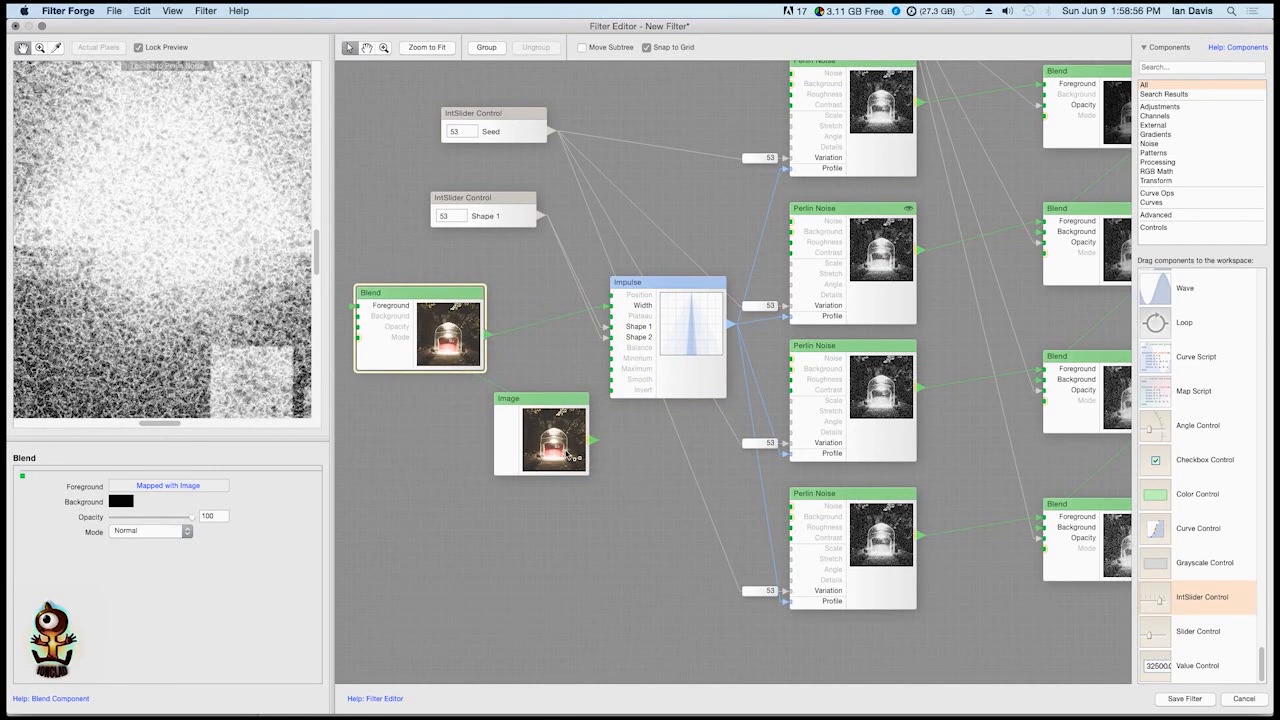
pyautogui.moveTo(471, 451); pyautogui.dragTo(378, 455)
pyautogui.moveTo(675, 333); pyautogui.dragTo(613, 387)
# Examine the remapper between the Seed slider and the top visible Perlin Noise's Variation, along with the Seed slider's settings
pyautogui.click(756, 158)
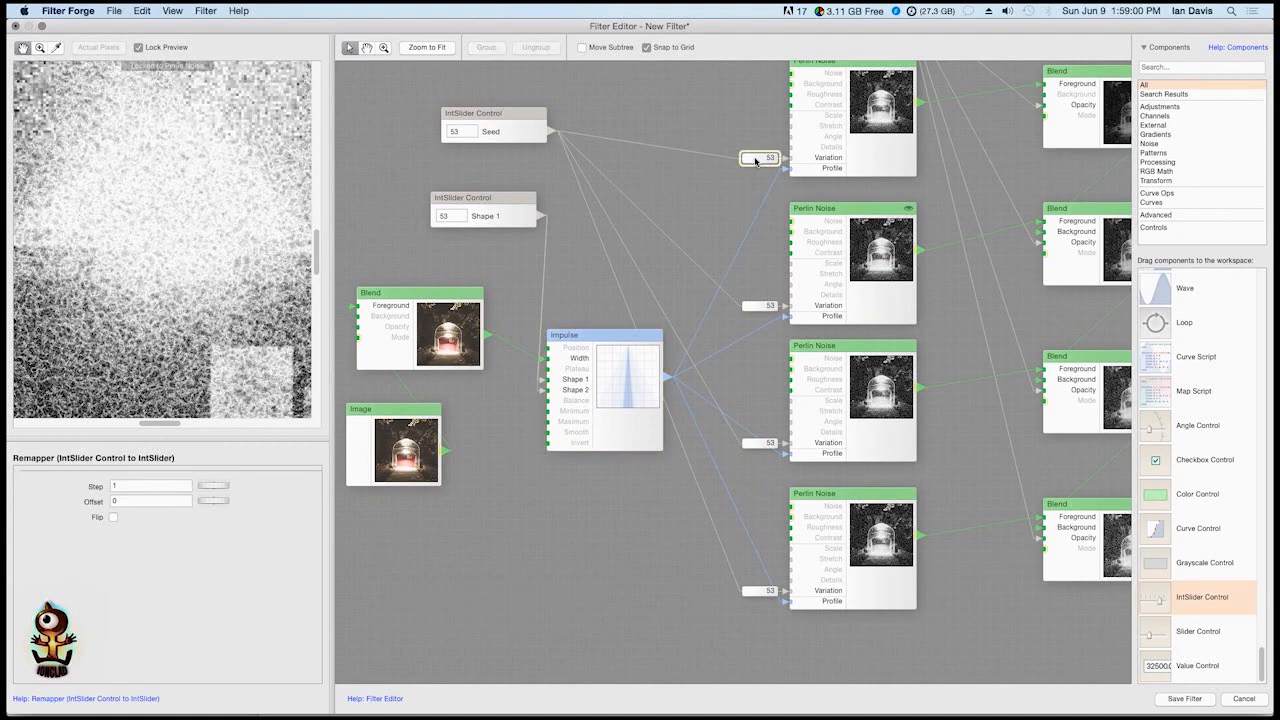
pyautogui.click(519, 139)
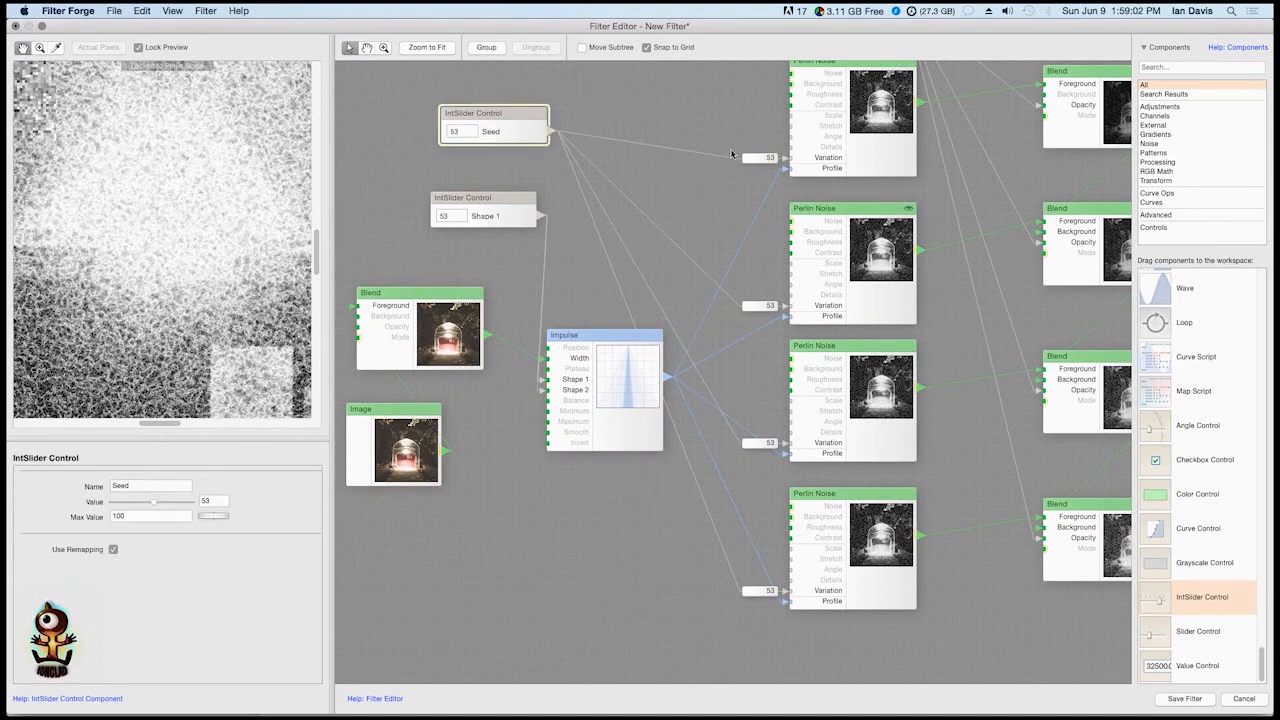
pyautogui.click(765, 160)
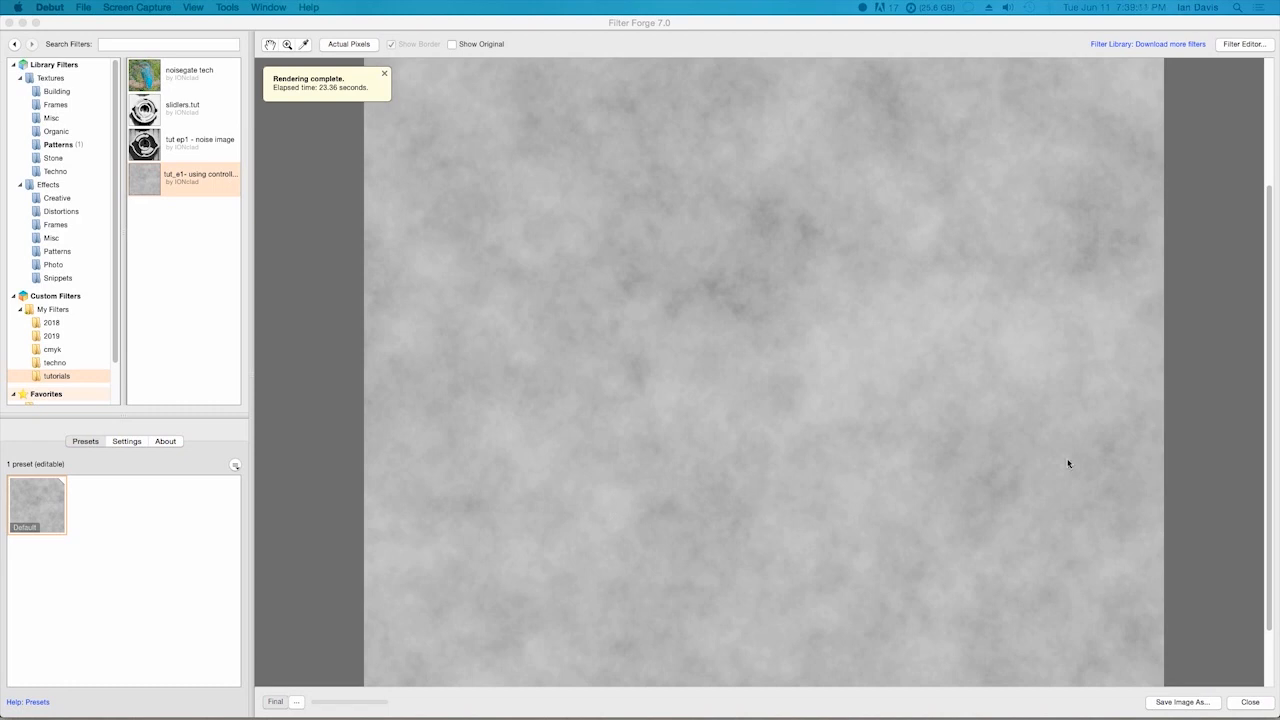
# Open the filter "tut_e1- using controller with seed" for editing and enter its first Group
pyautogui.click(1240, 44)
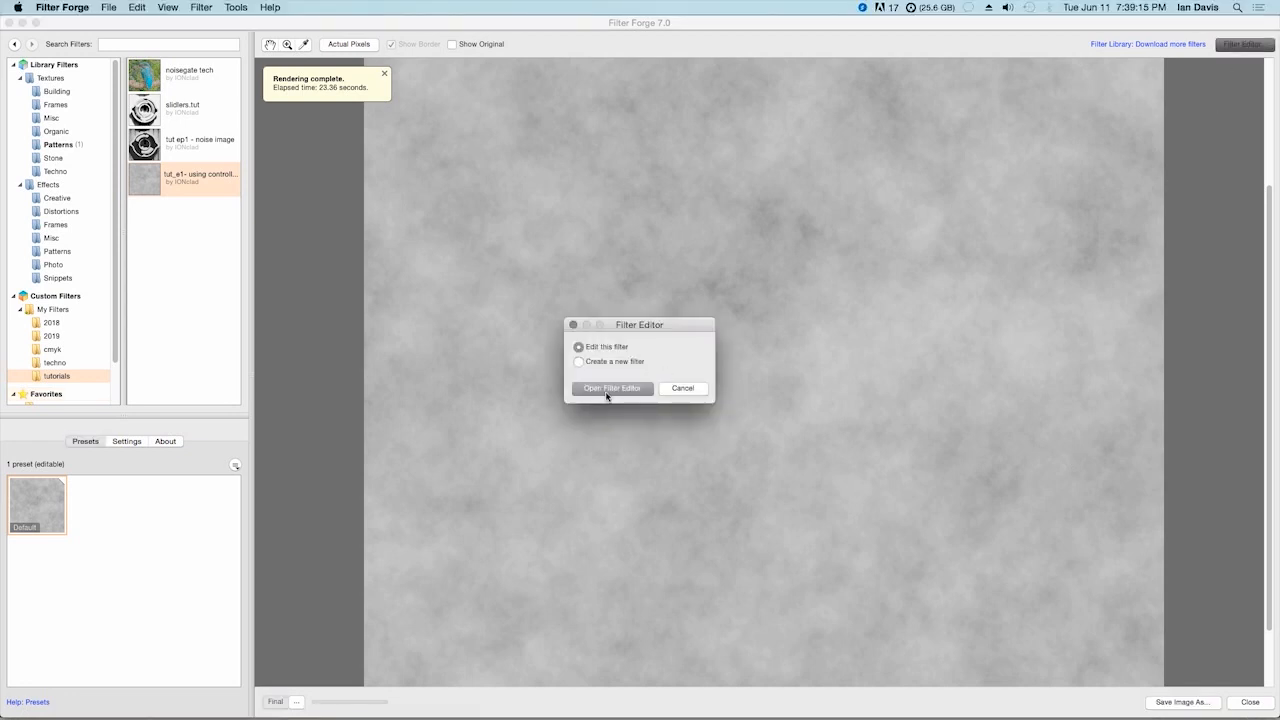
pyautogui.click(612, 388)
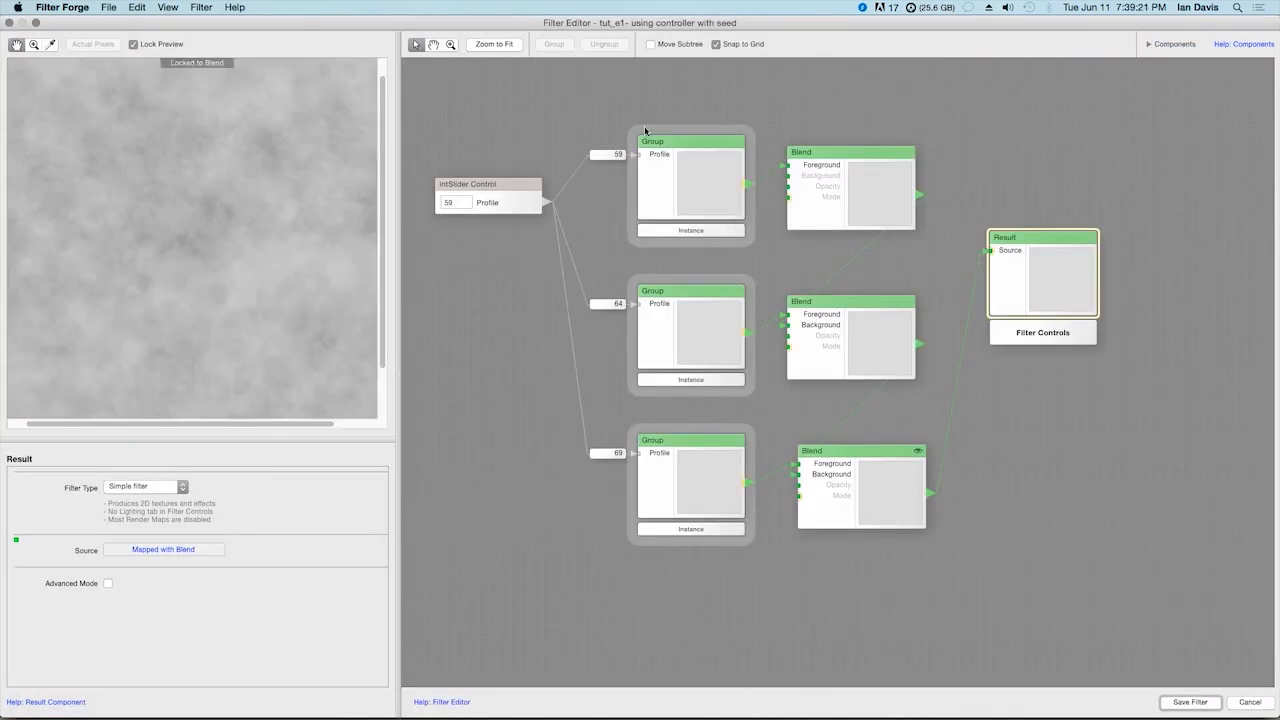
pyautogui.doubleClick(716, 188)
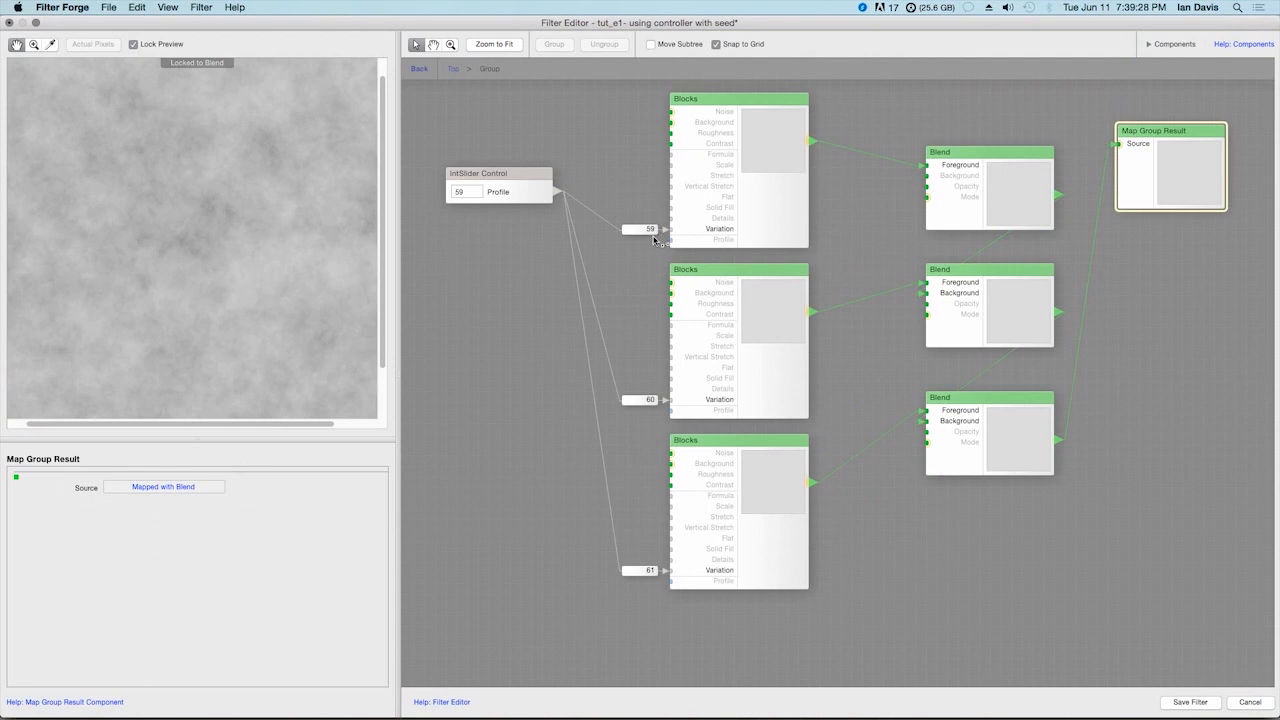
# Set the first Blocks remapper's Step to 2 and the Max Value of the Profile slider inside the group to 100
pyautogui.click(650, 230)
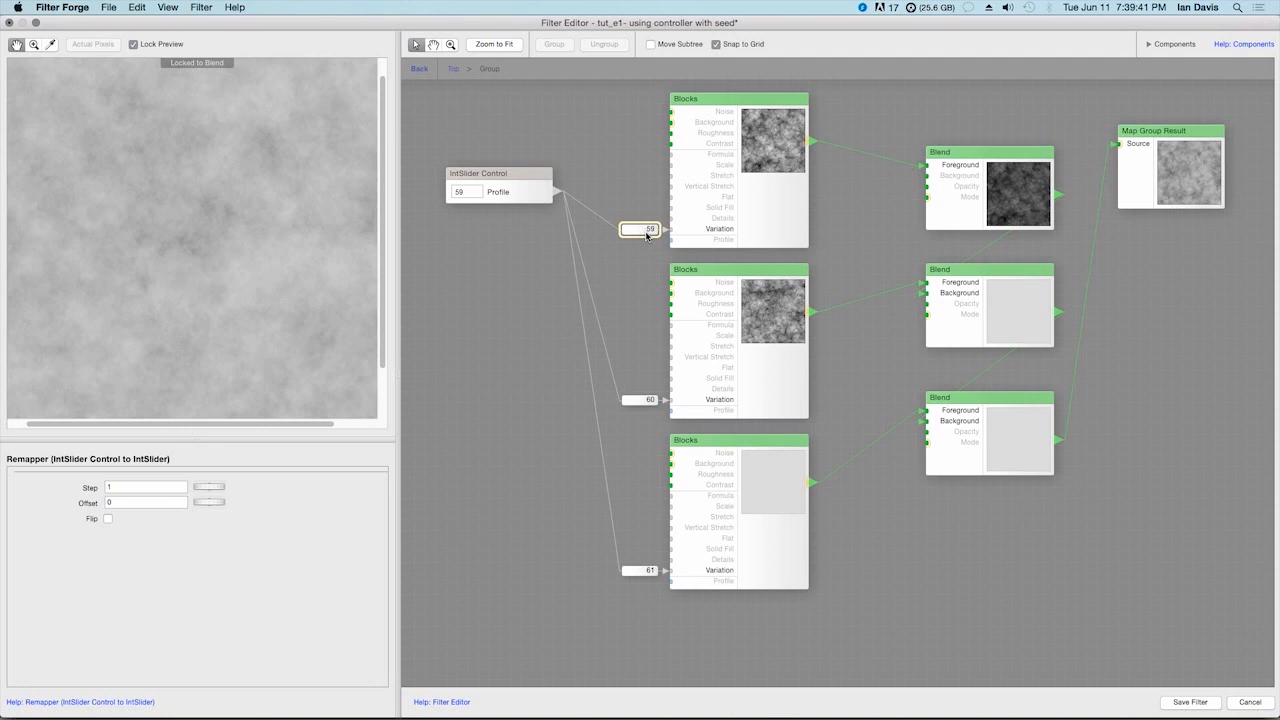
pyautogui.moveTo(209, 486); pyautogui.dragTo(190, 509)
pyautogui.click(496, 197)
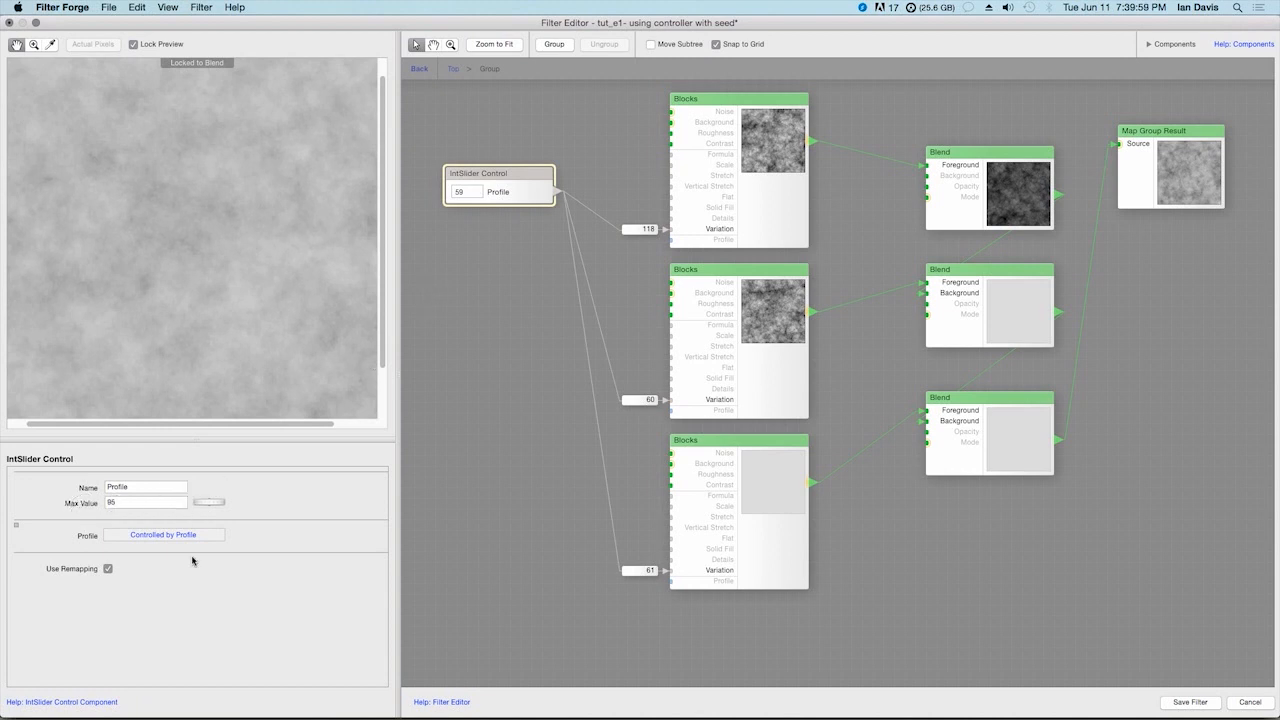
pyautogui.click(137, 503)
pyautogui.write('100')
pyautogui.press('Return')
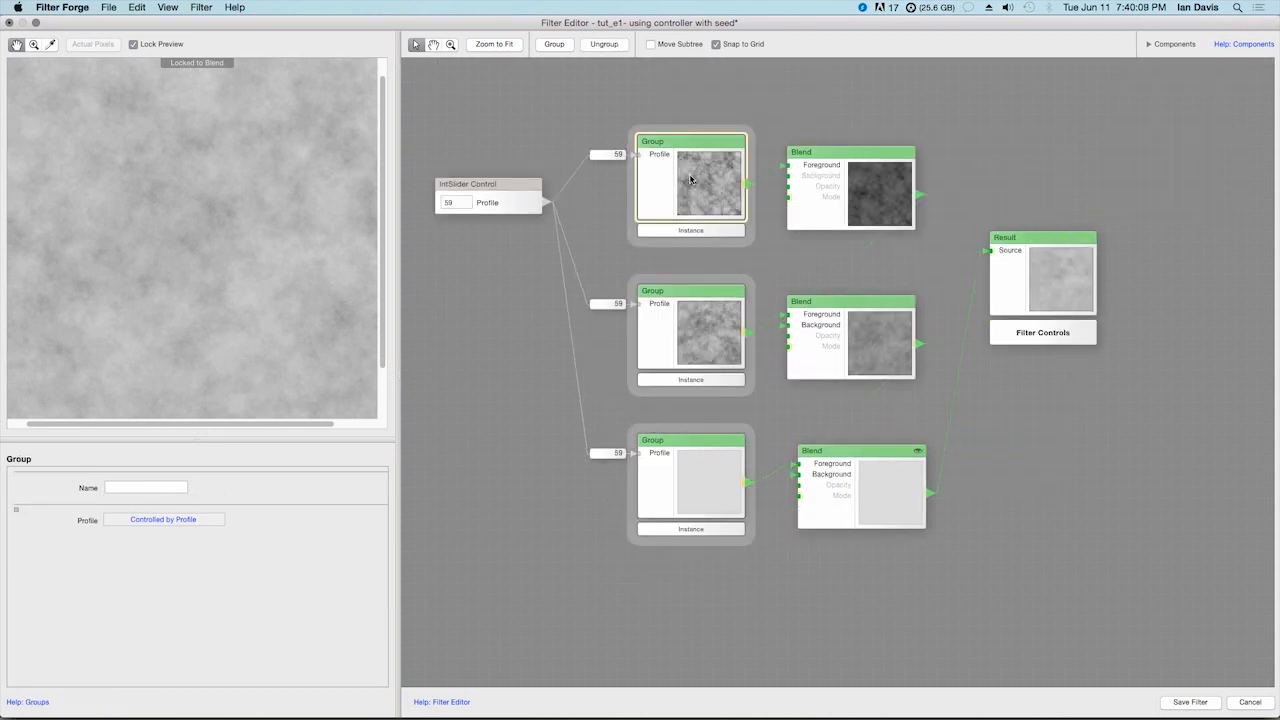
# Reopen the first Group and set the first Blocks remapper's Step to 1
pyautogui.doubleClick(692, 183)
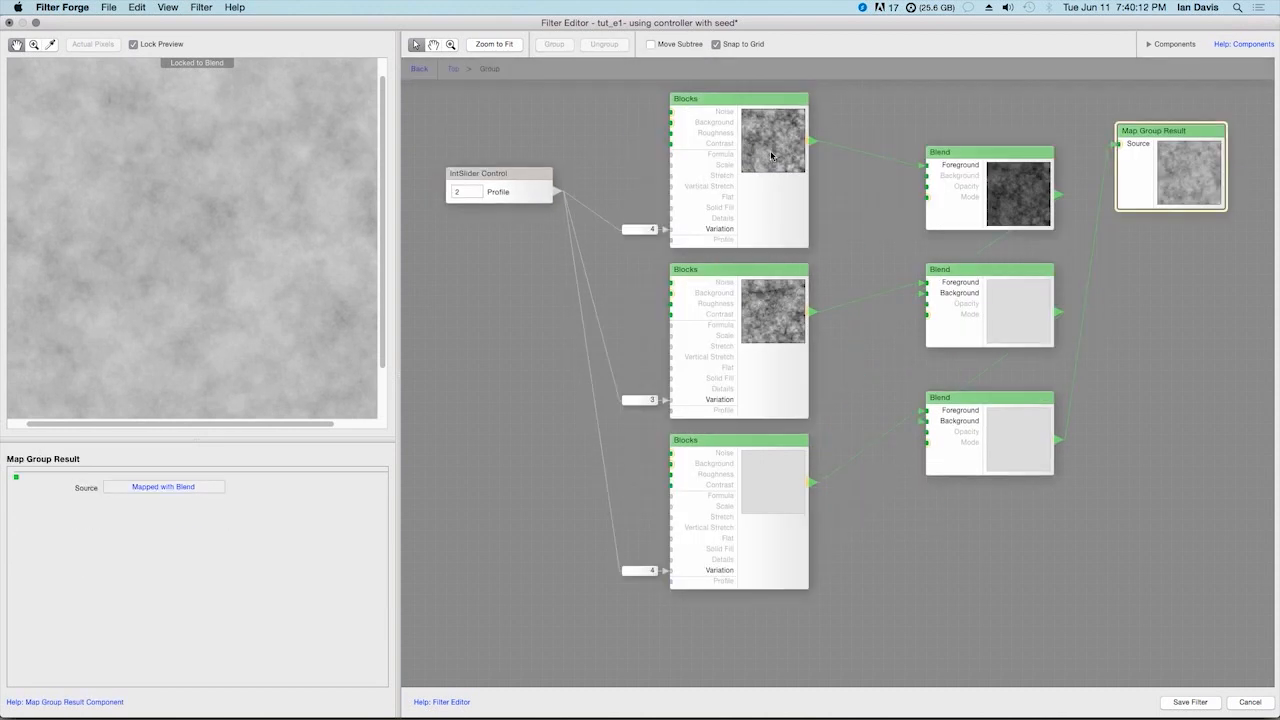
pyautogui.click(645, 230)
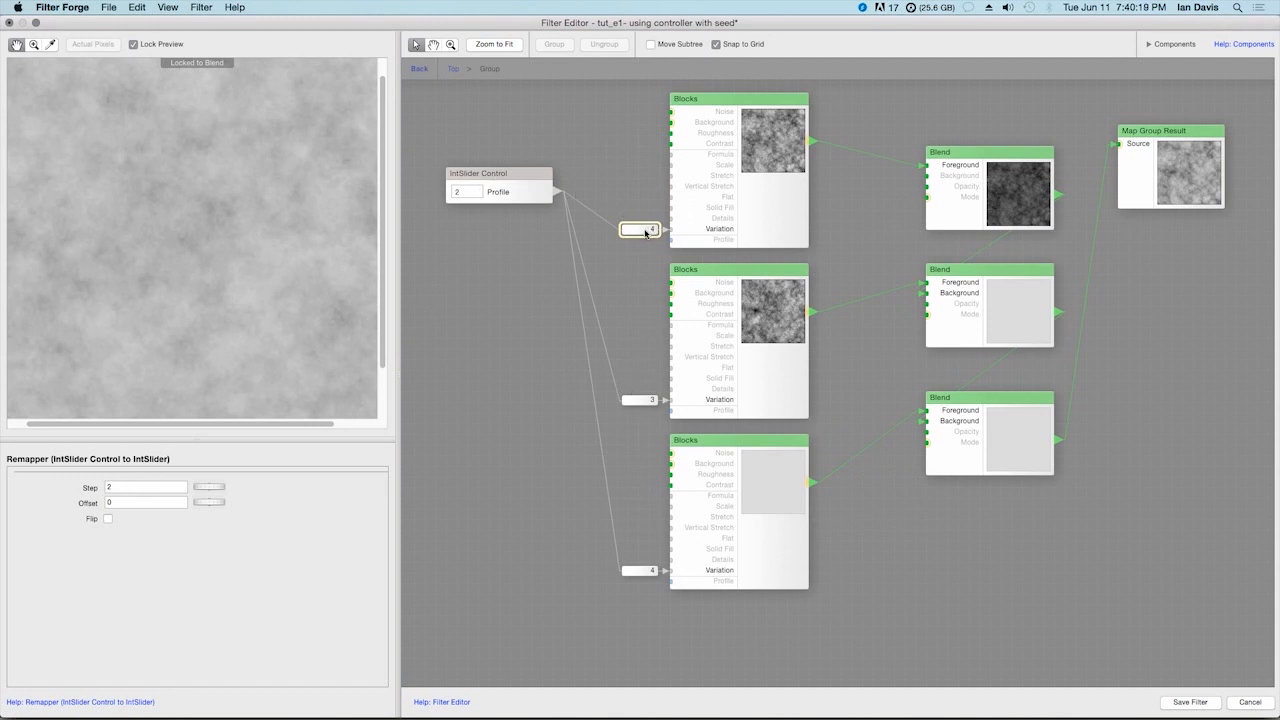
pyautogui.moveTo(209, 487); pyautogui.dragTo(184, 487)
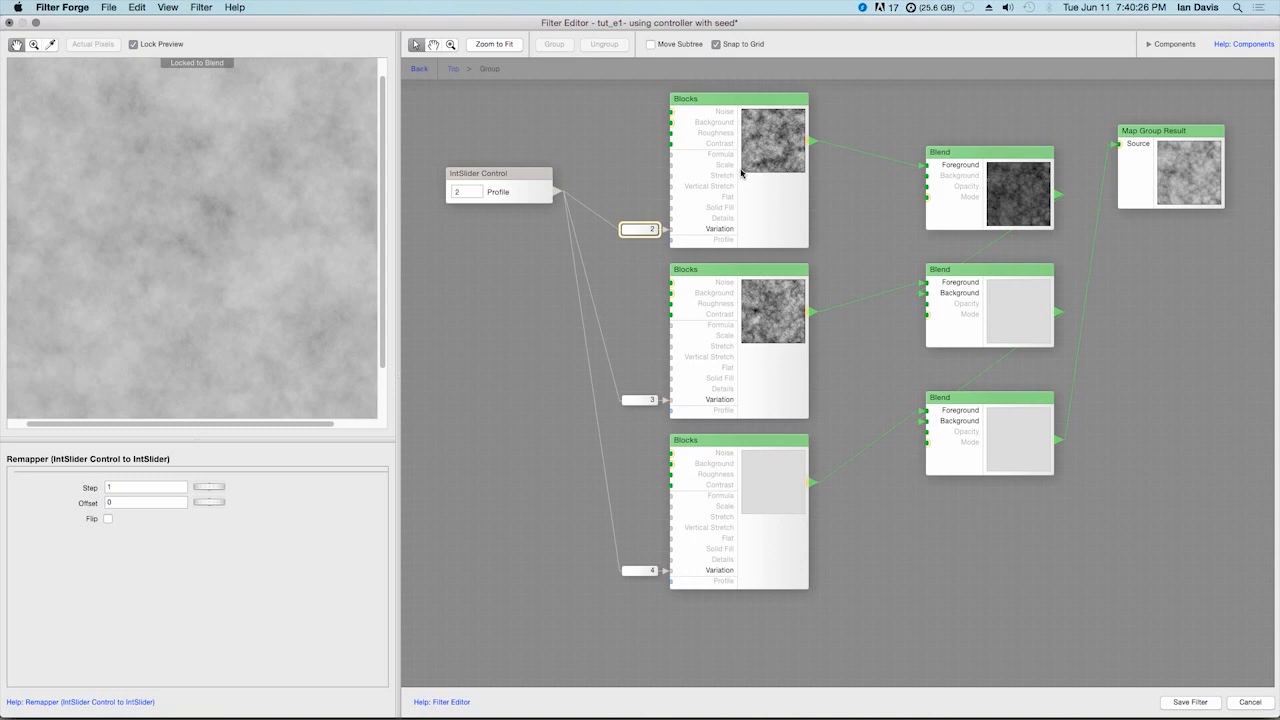
# Try connecting the Profile slider to the first Blocks component's Profile input and reconnect it to Variation
pyautogui.press('Delete')
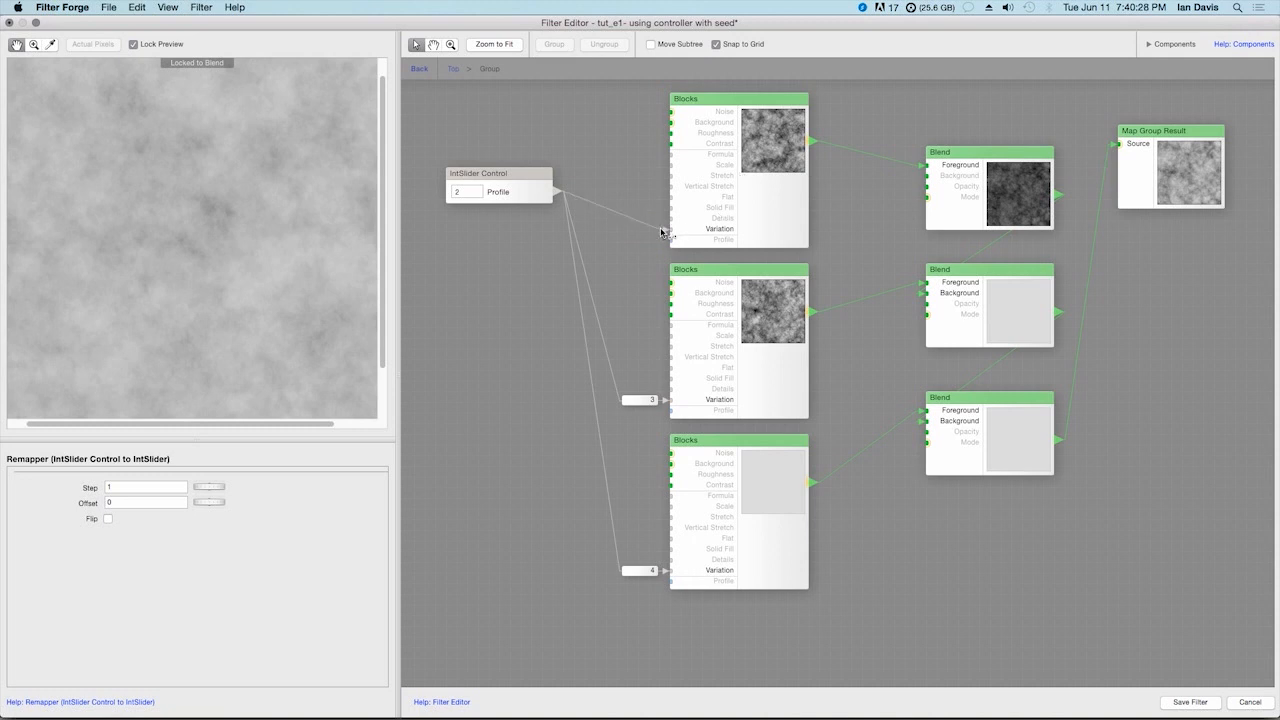
pyautogui.click(700, 240)
pyautogui.moveTo(104, 673)
pyautogui.mouseDown()
pyautogui.moveTo(206, 672)
pyautogui.moveTo(104, 675)
pyautogui.mouseUp()
pyautogui.moveTo(557, 191); pyautogui.dragTo(669, 240)
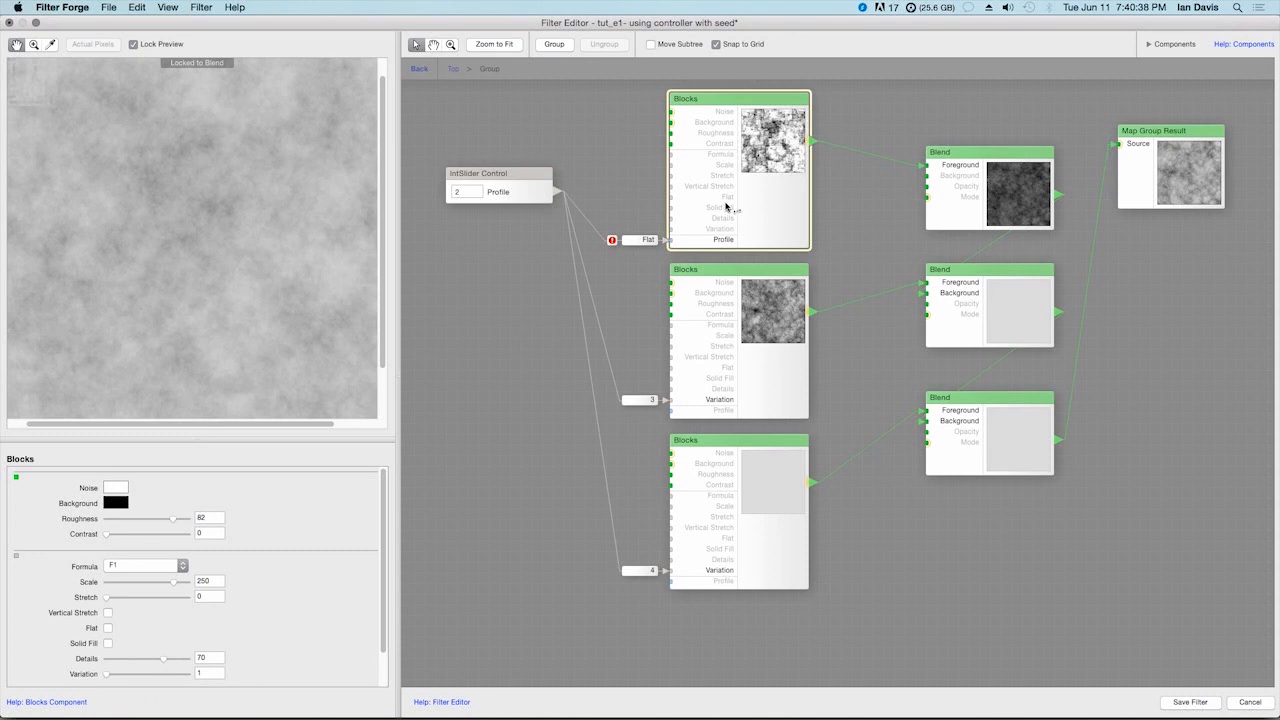
pyautogui.moveTo(671, 240); pyautogui.dragTo(670, 229)
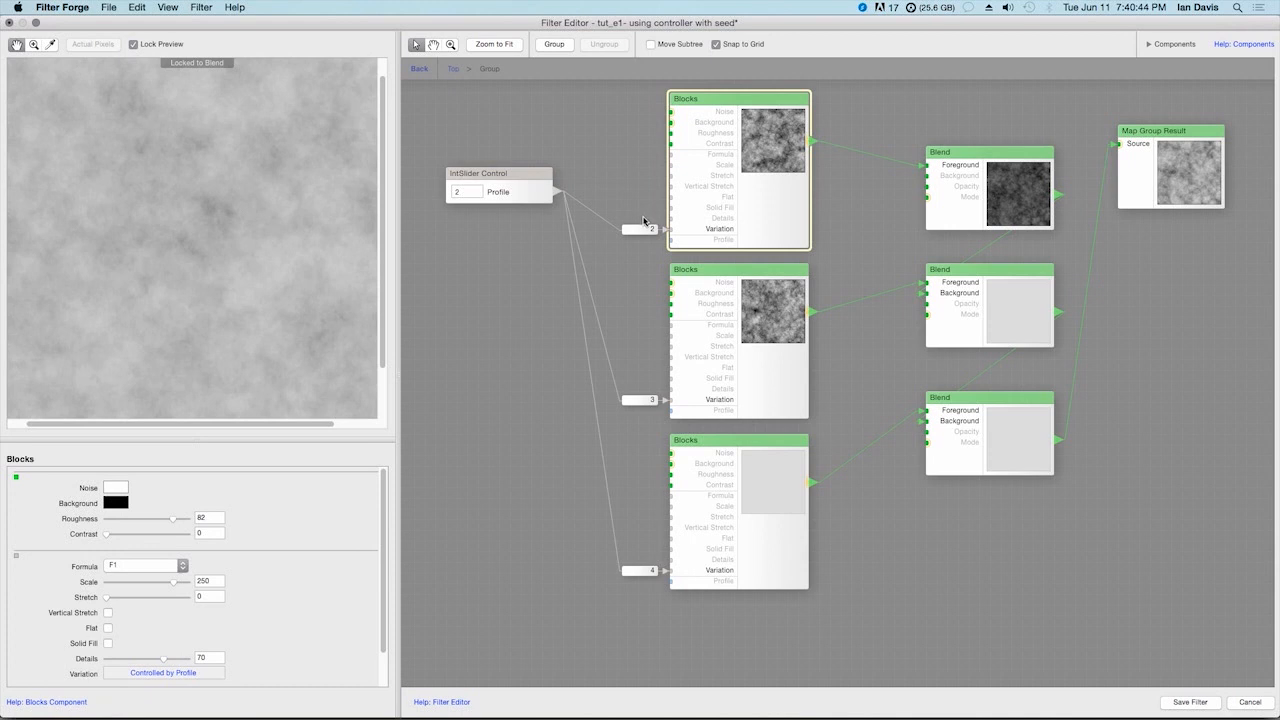
# Move the Profile IntSlider Control slightly upward inside the group
pyautogui.click(538, 191)
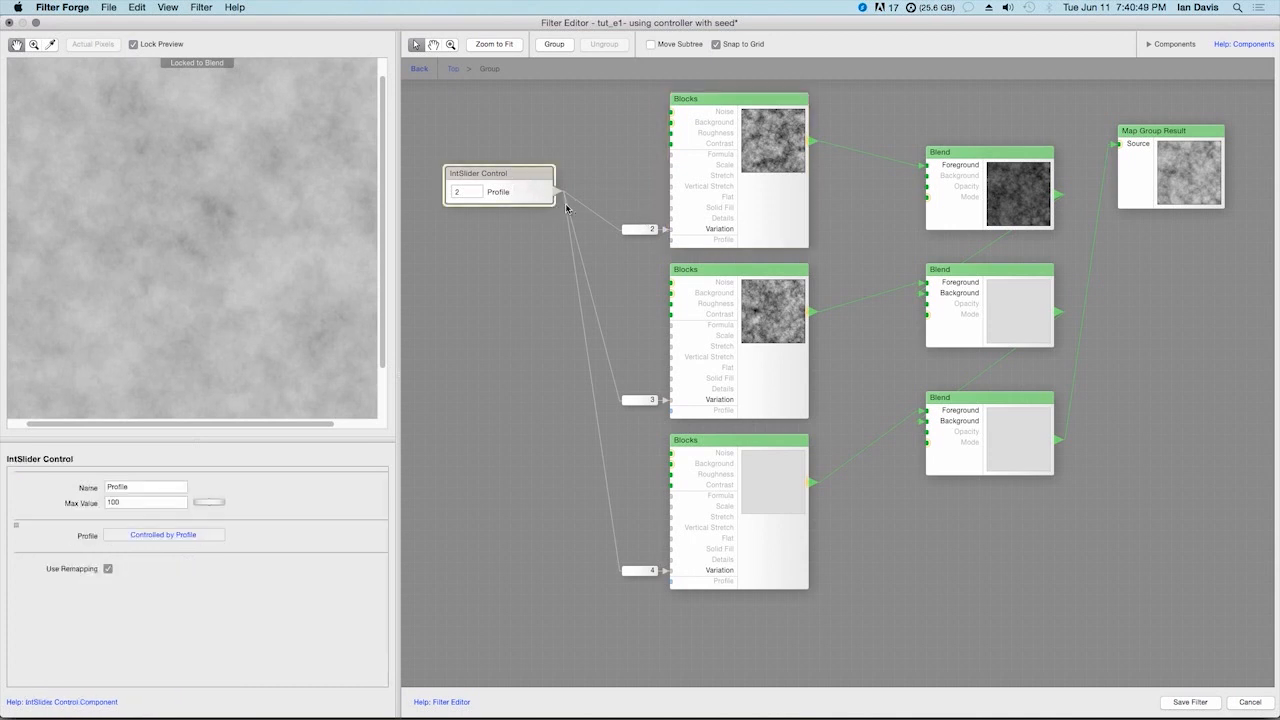
pyautogui.click(524, 193)
pyautogui.moveTo(524, 193); pyautogui.dragTo(524, 182)
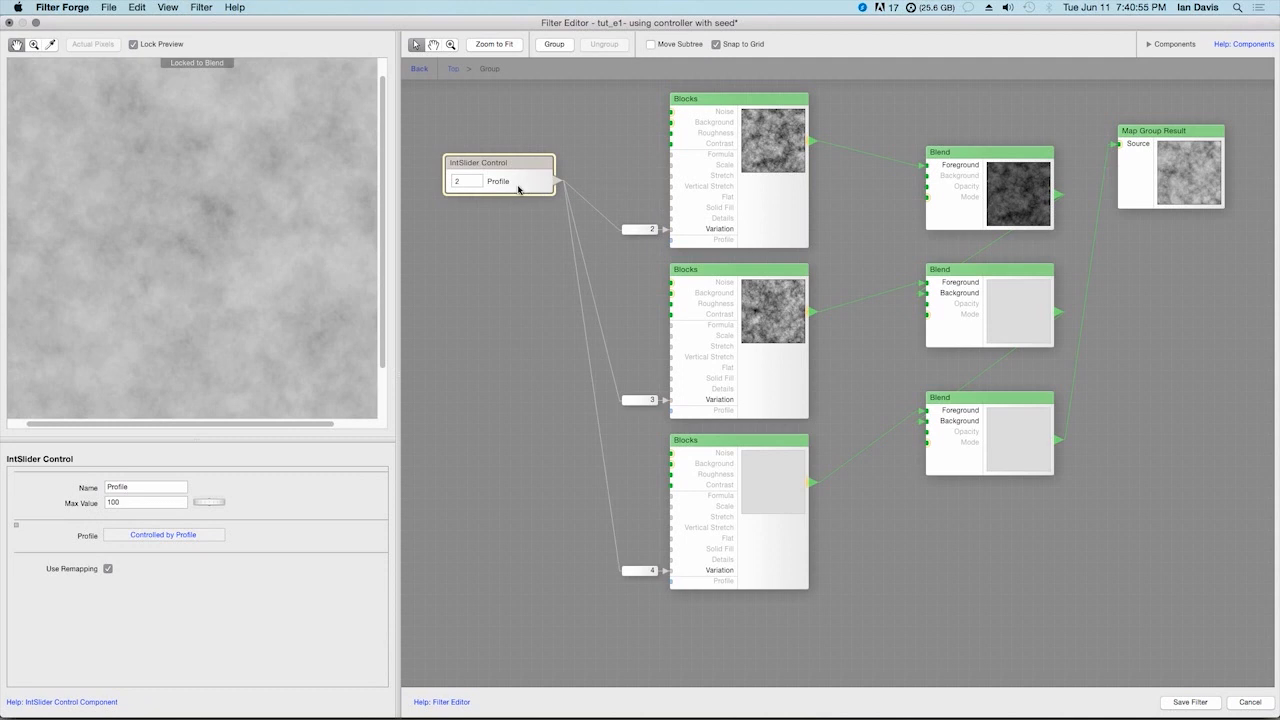
# Examine the three Blocks components and compare the Step and Offset of their Variation remappers
pyautogui.click(715, 192)
pyautogui.click(753, 346)
pyautogui.click(755, 484)
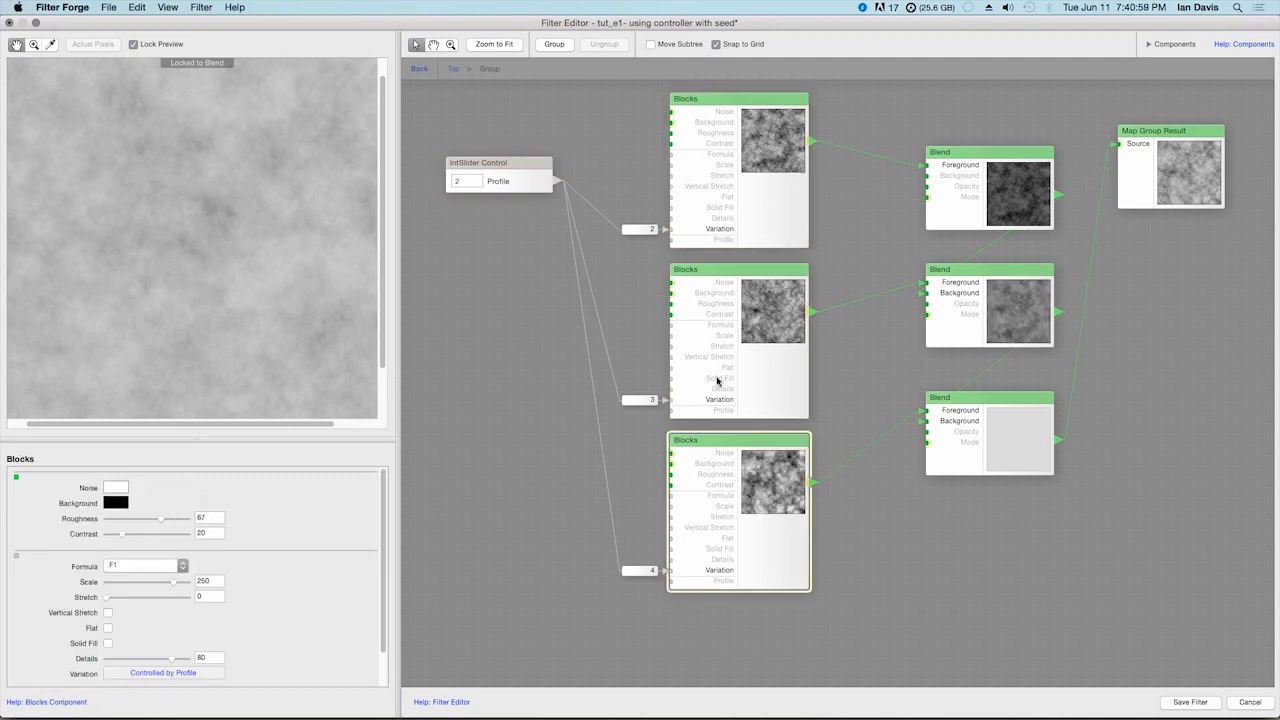
pyautogui.click(645, 232)
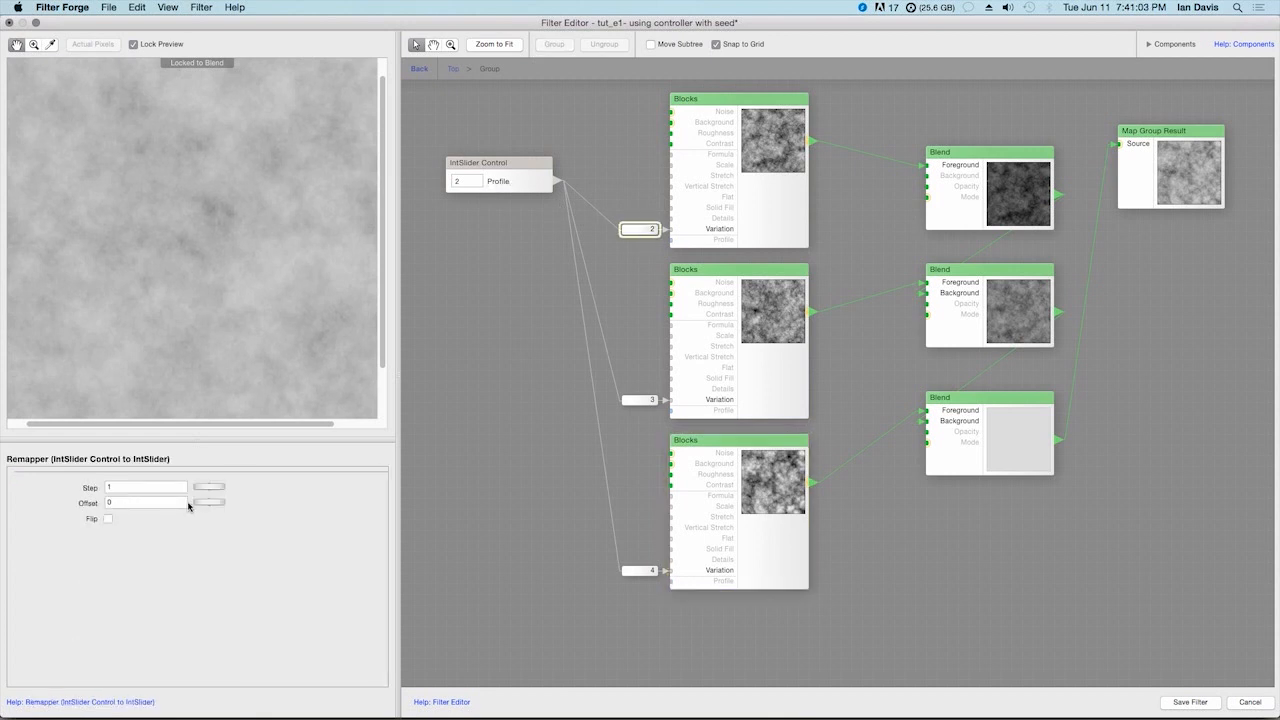
pyautogui.click(651, 401)
pyautogui.click(642, 572)
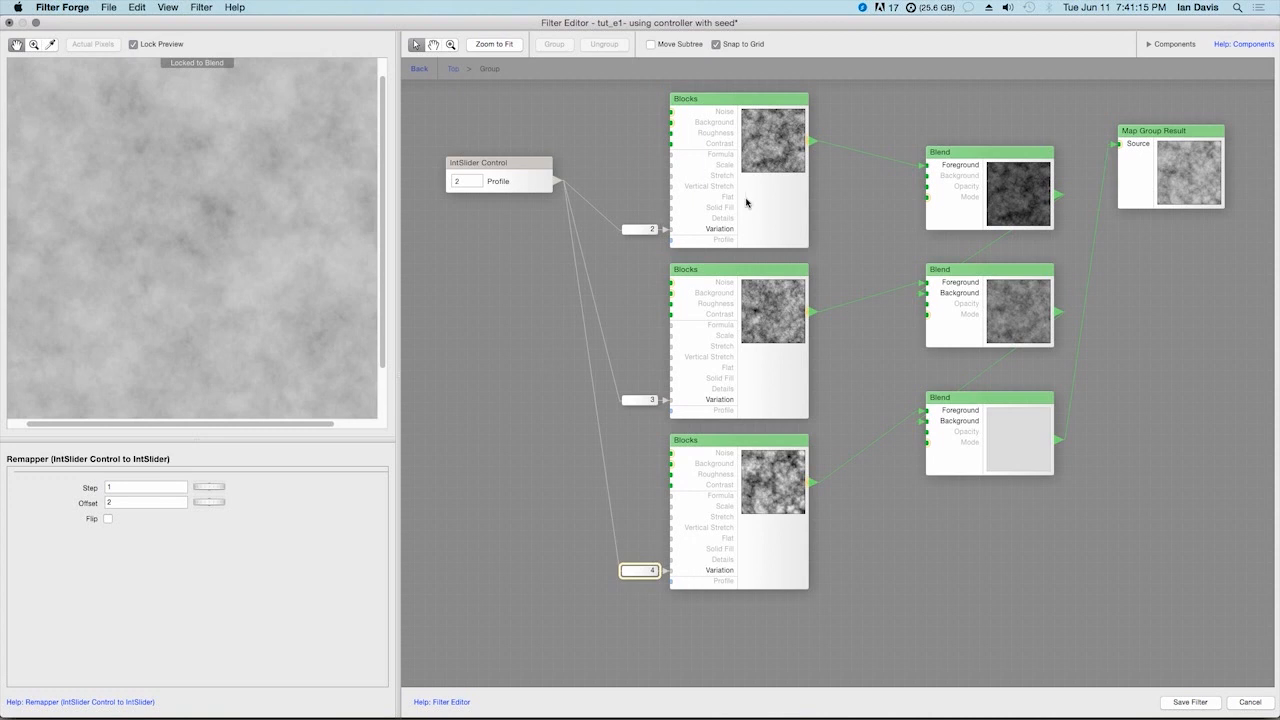
# Return to the top level and compare the Profile slider's settings with the first Group's remapper
pyautogui.click(508, 173)
pyautogui.click(420, 68)
pyautogui.click(516, 205)
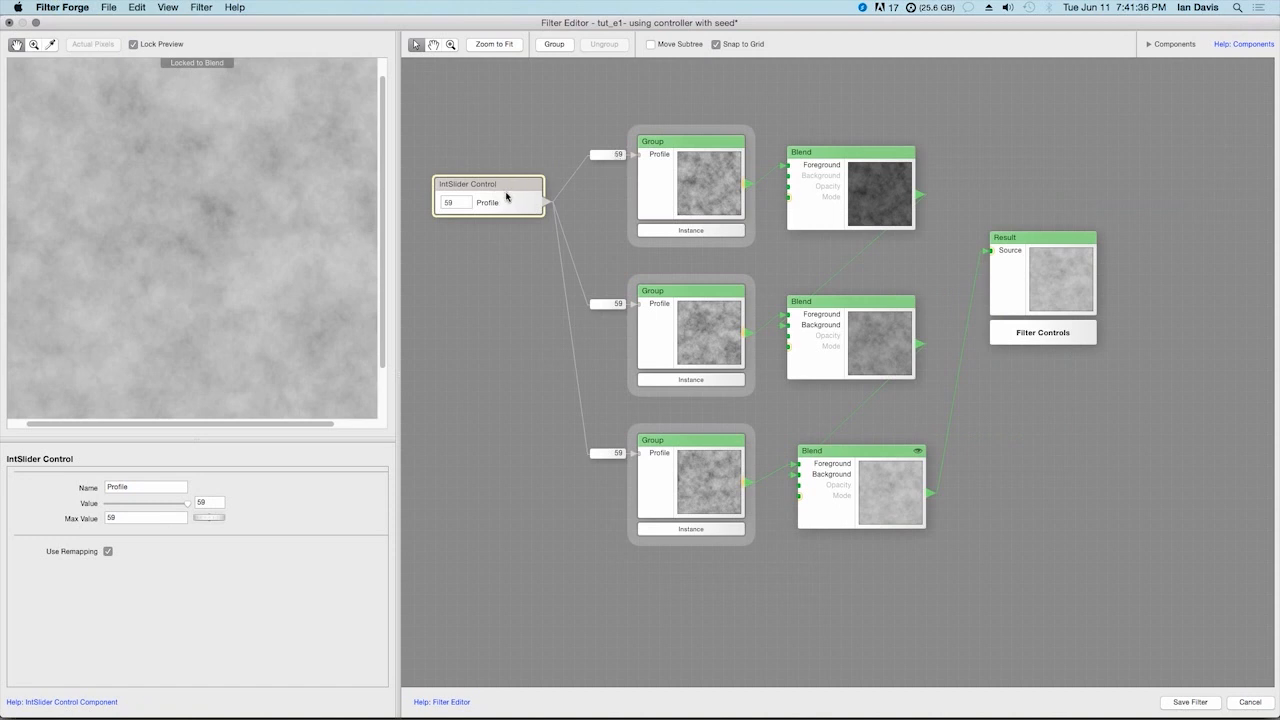
pyautogui.click(610, 155)
pyautogui.click(507, 203)
pyautogui.click(618, 154)
# Reopen the first Group and check its first Blocks remapper and the inner Profile slider's Max Value
pyautogui.doubleClick(698, 168)
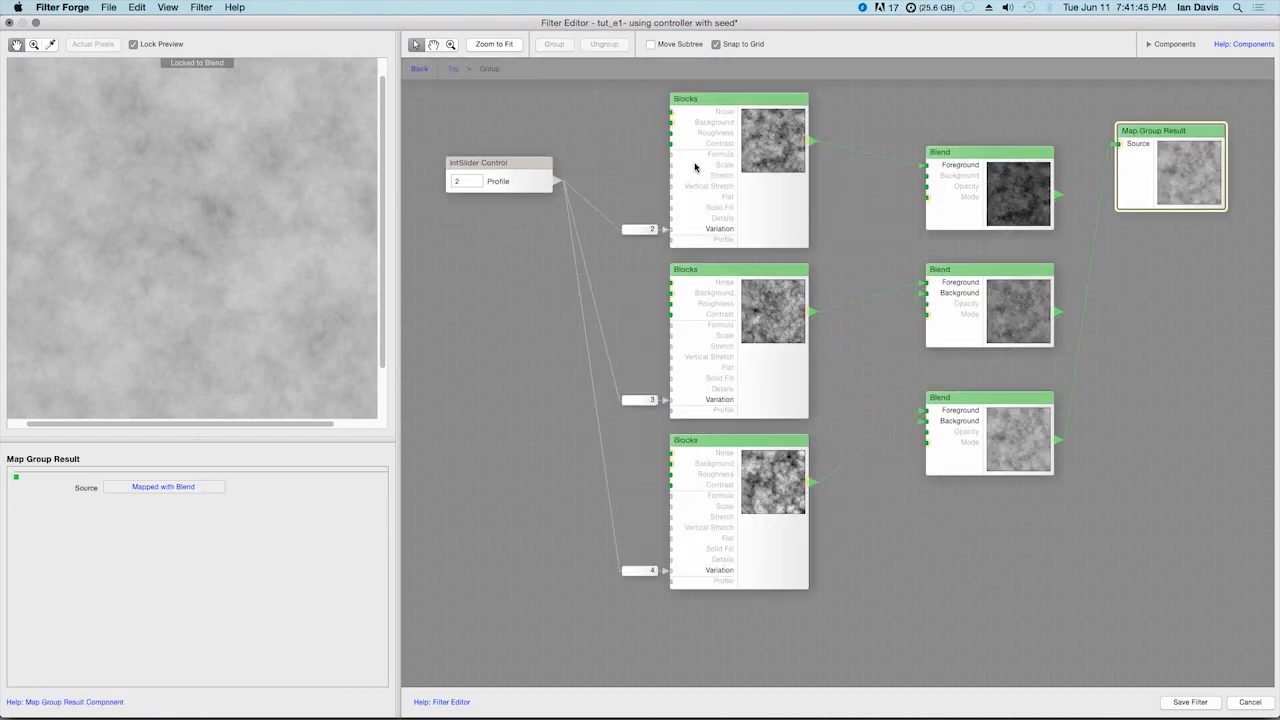
pyautogui.click(652, 231)
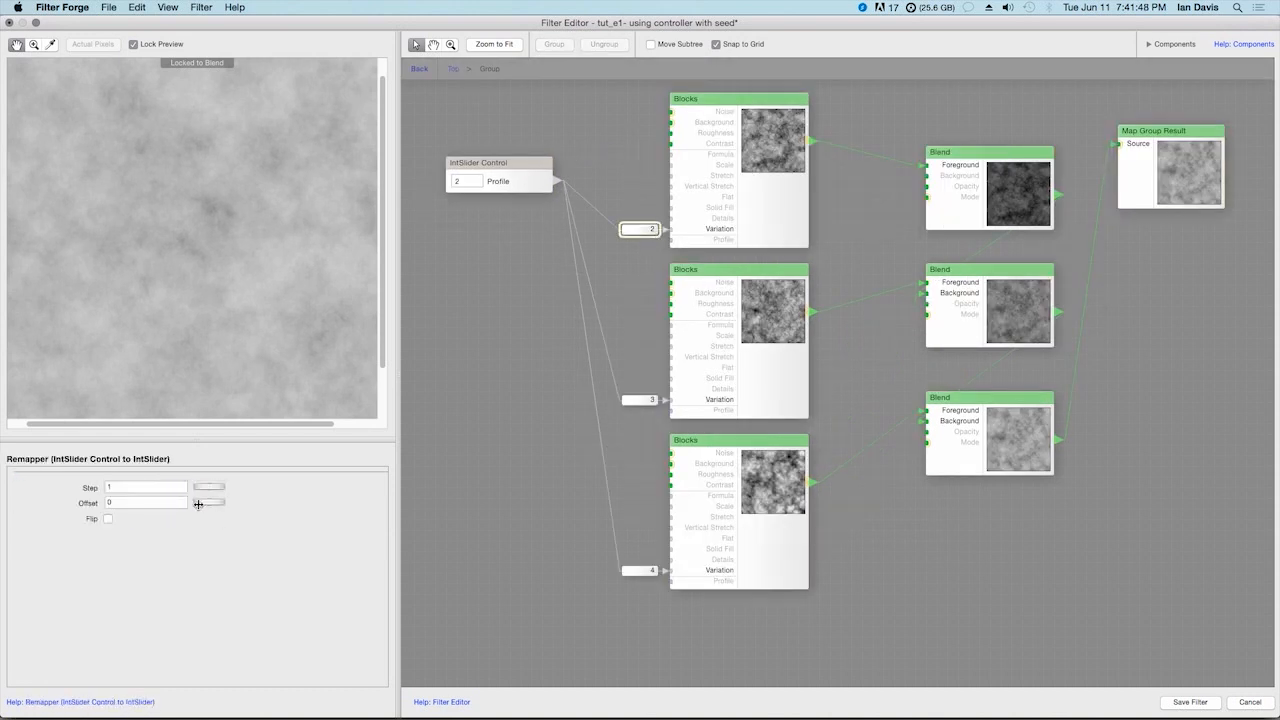
pyautogui.click(513, 177)
pyautogui.click(128, 502)
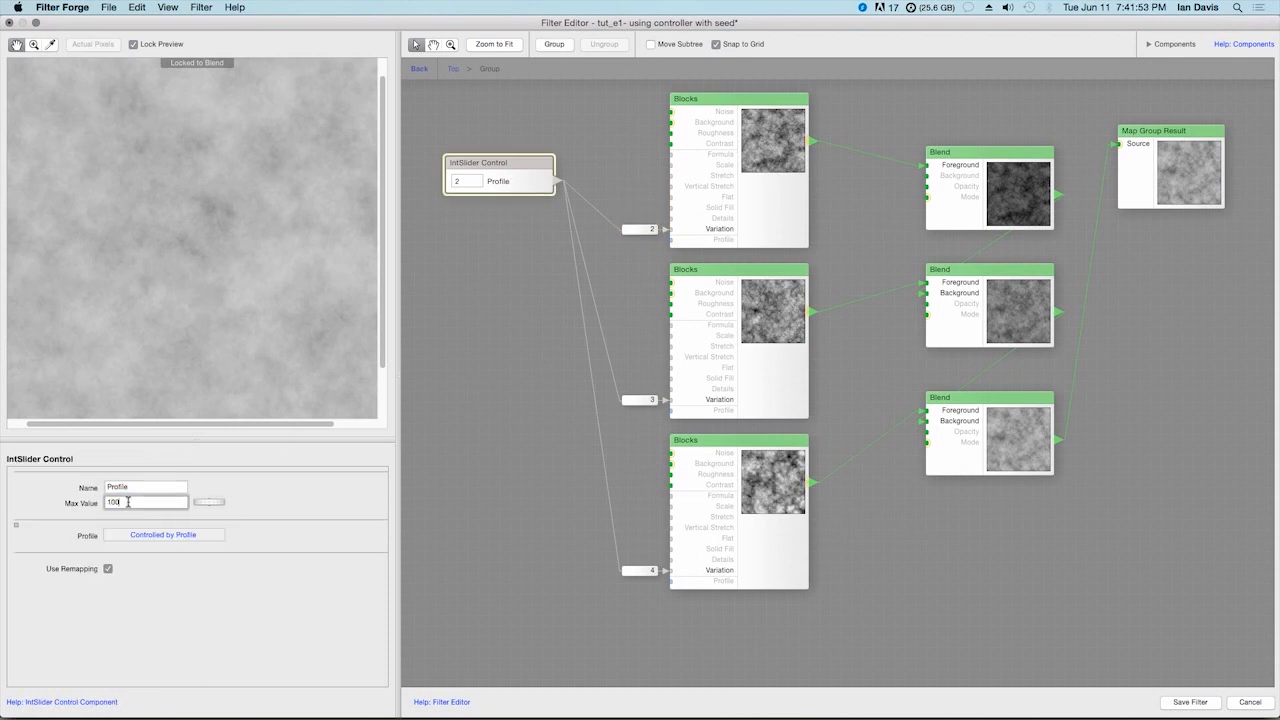
pyautogui.click(489, 258)
pyautogui.click(532, 188)
# Return to the top level and set the Profile slider's Max Value to 200 and its Value to 126
pyautogui.click(420, 70)
pyautogui.click(496, 203)
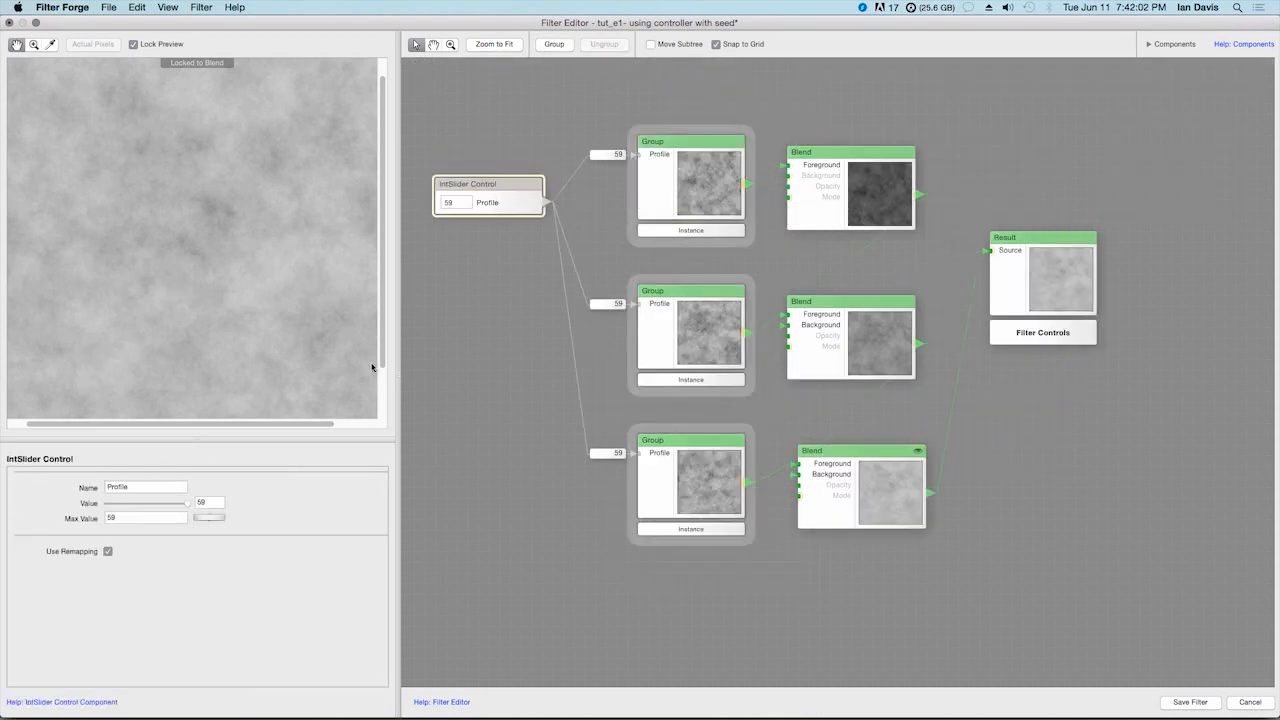
pyautogui.click(129, 517)
pyautogui.write('200')
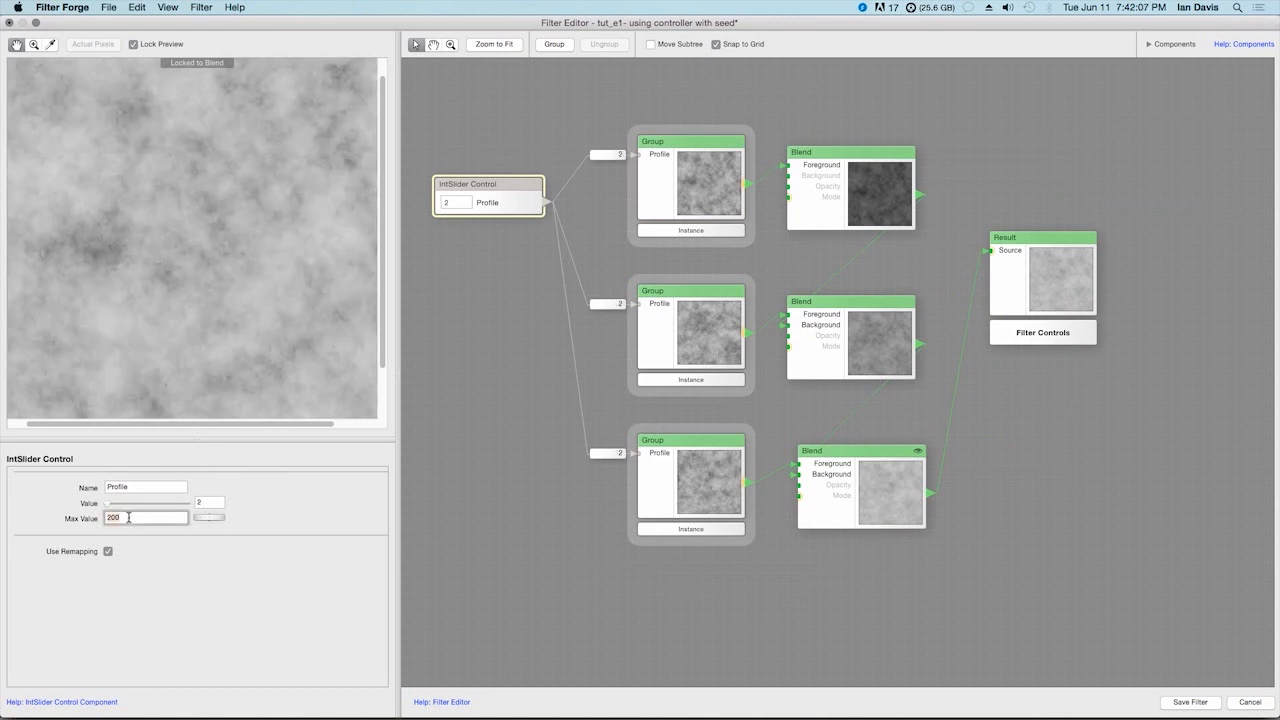
pyautogui.moveTo(110, 504); pyautogui.dragTo(157, 514)
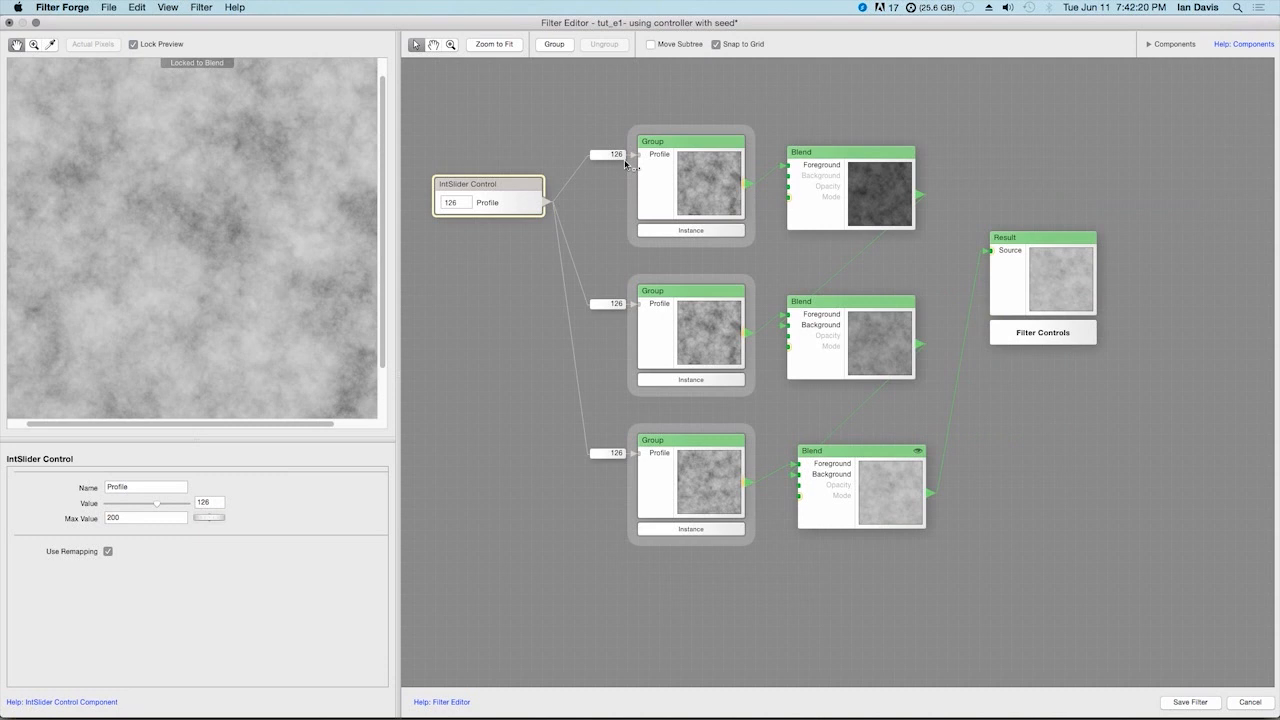
# Check the group remappers and set the Offset to 5 for the second Group and 10 for the third
pyautogui.click(617, 155)
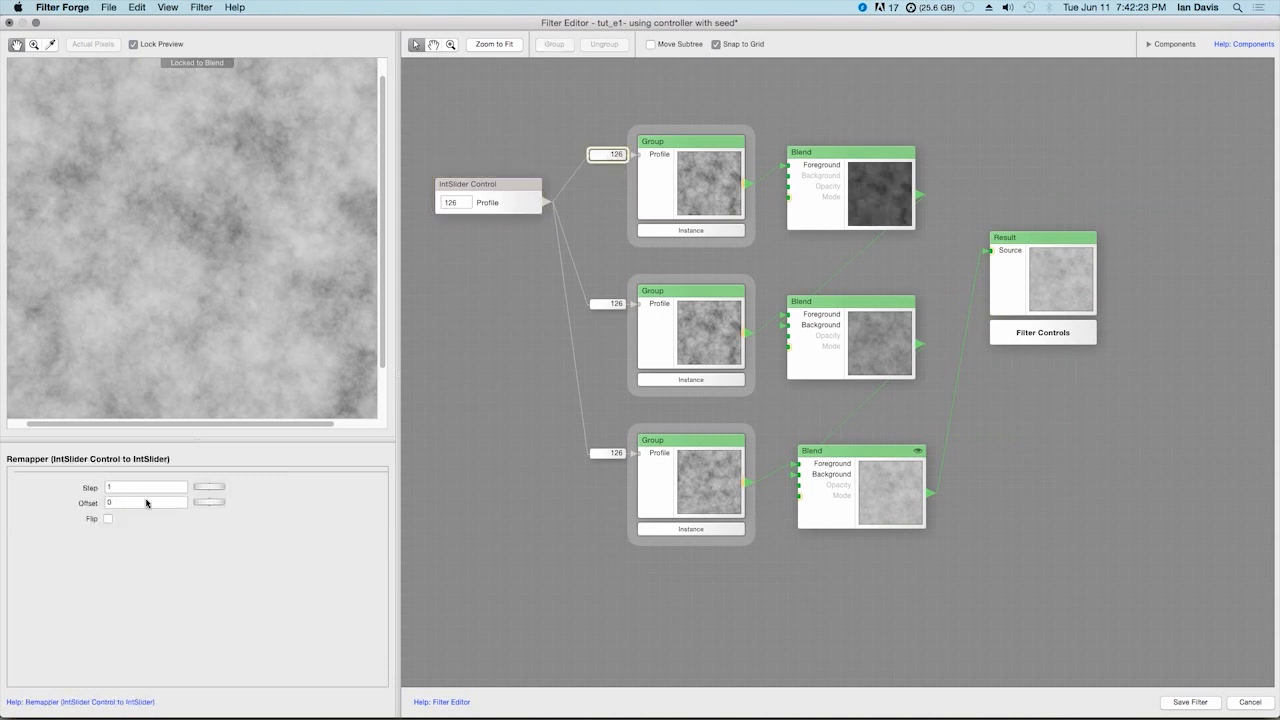
pyautogui.click(617, 305)
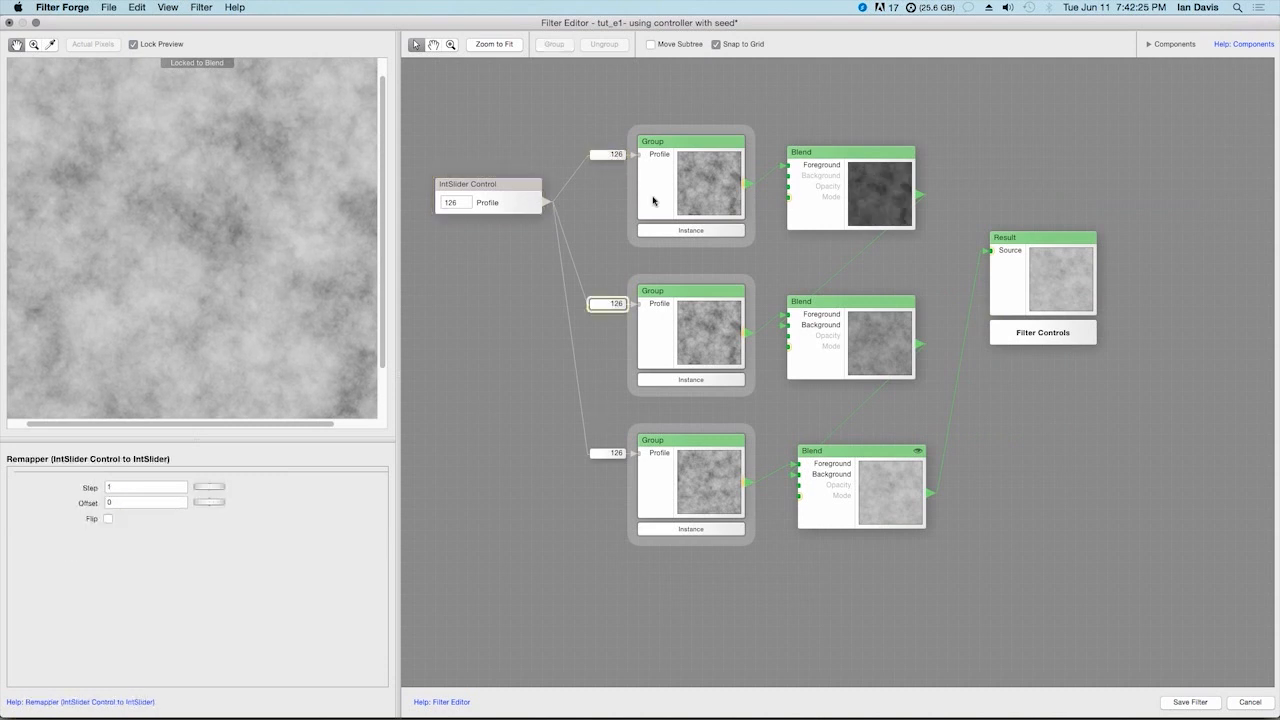
pyautogui.click(620, 155)
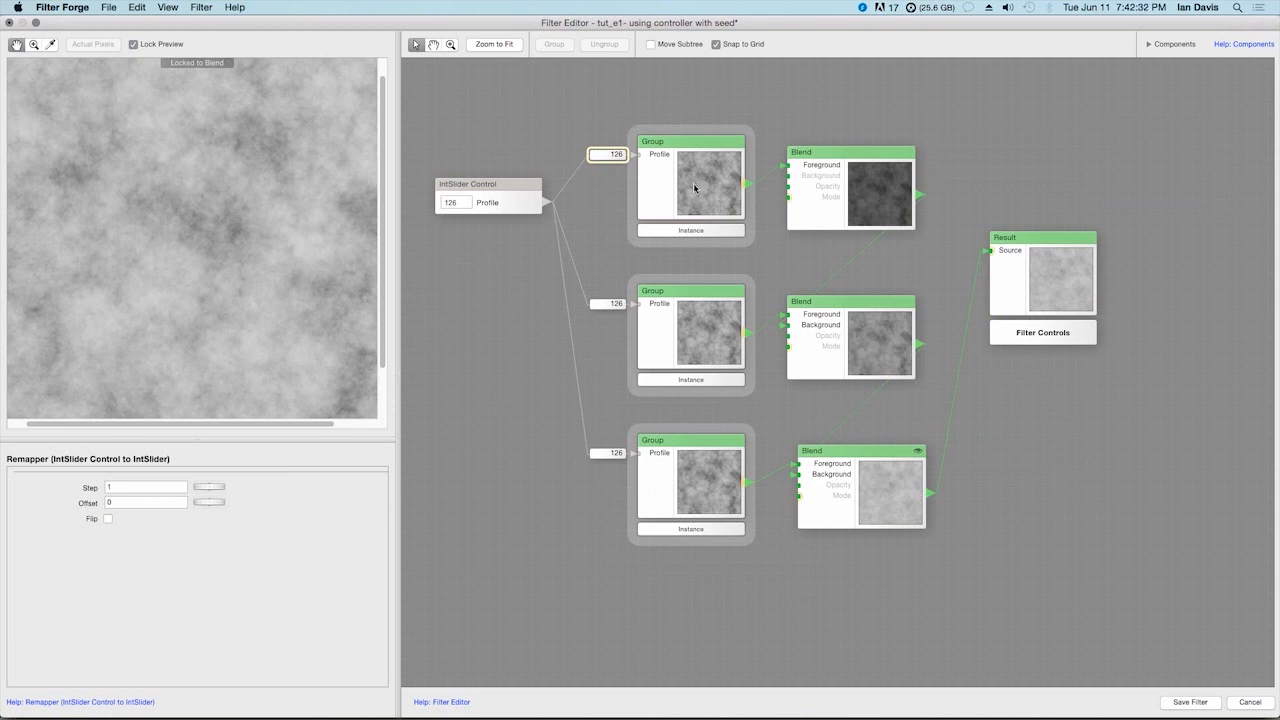
pyautogui.click(622, 155)
pyautogui.click(615, 307)
pyautogui.moveTo(208, 502); pyautogui.dragTo(226, 502)
pyautogui.click(617, 455)
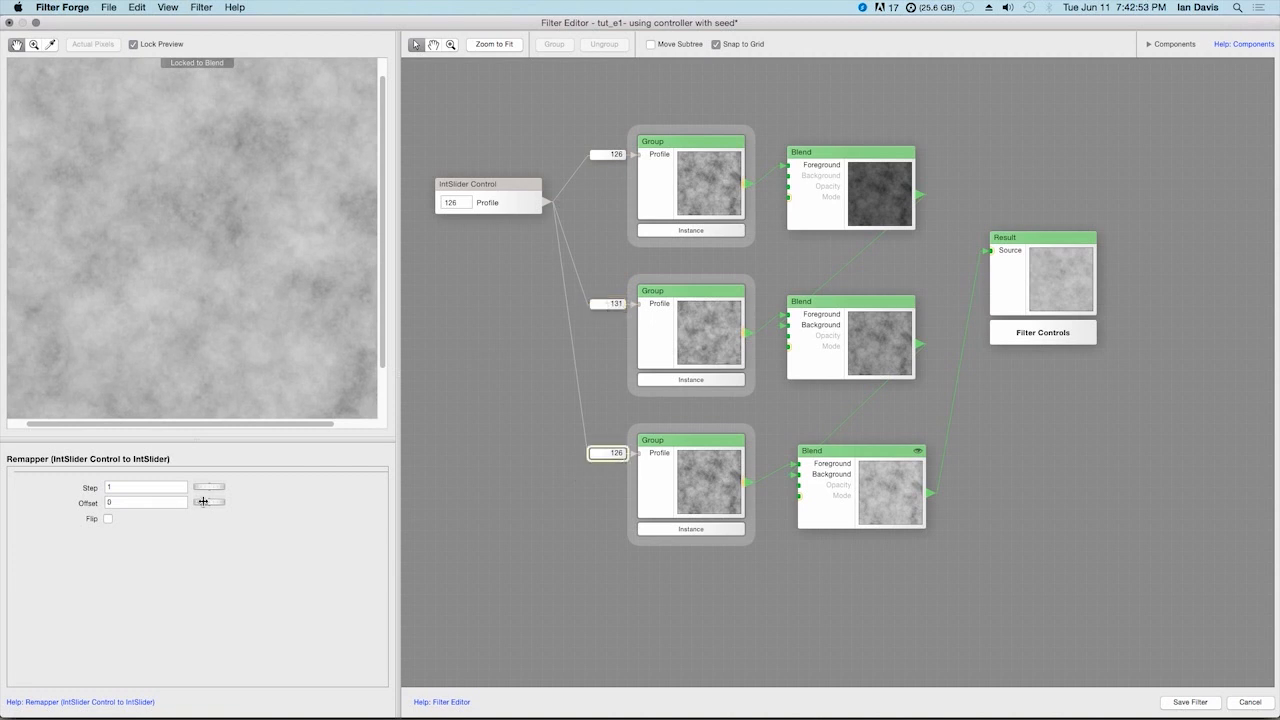
pyautogui.moveTo(205, 502); pyautogui.dragTo(243, 507)
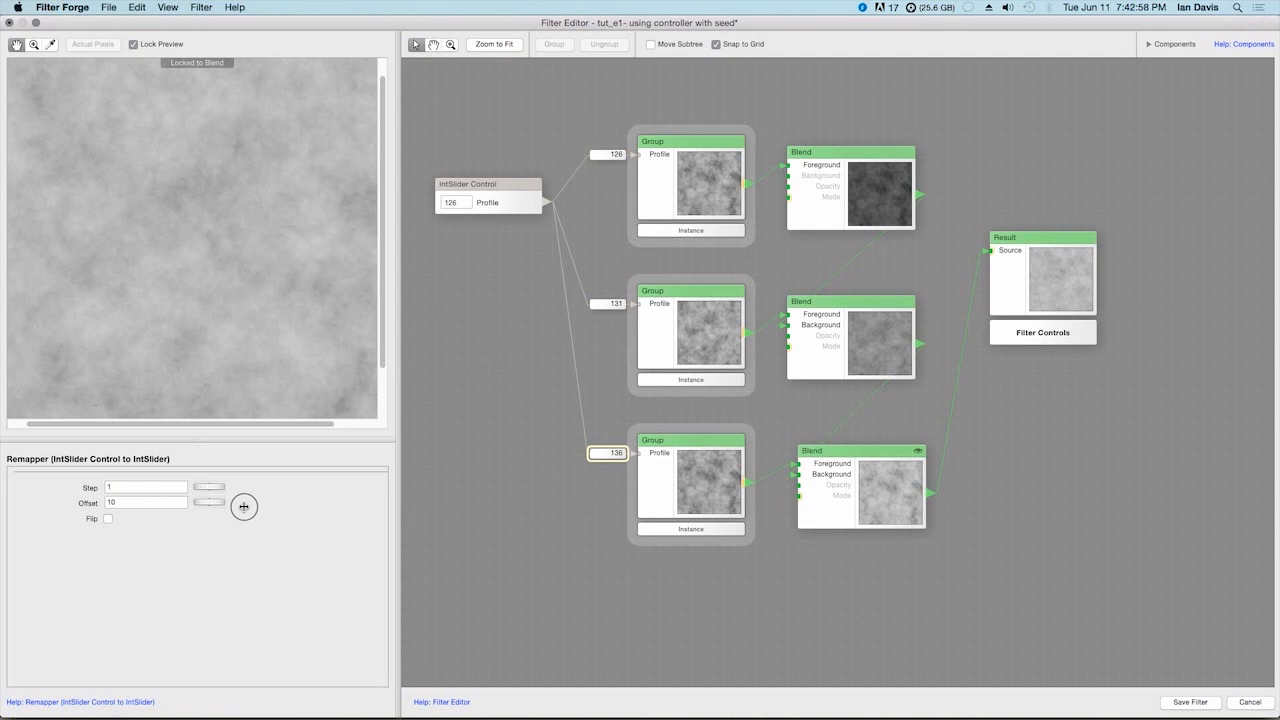
# Test the offset seeds by lowering the top-level Profile slider to 1, and settle its Value at 58
pyautogui.click(514, 202)
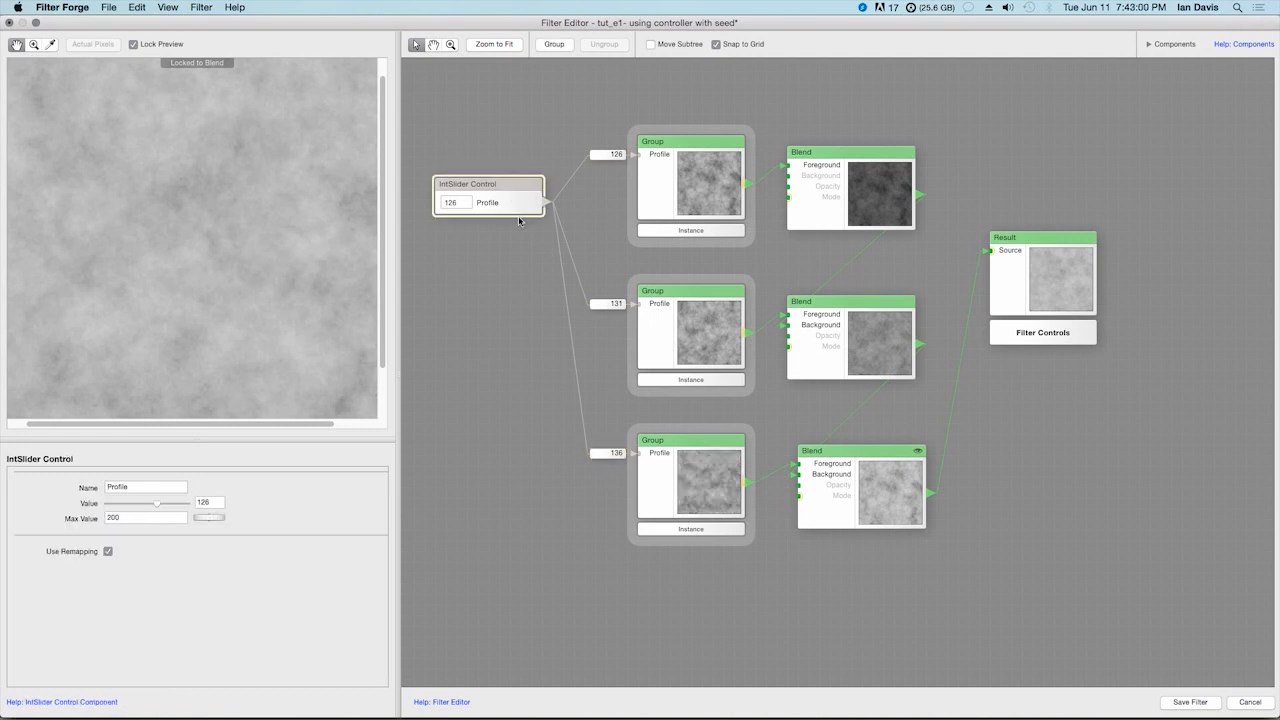
pyautogui.moveTo(157, 503); pyautogui.dragTo(86, 505)
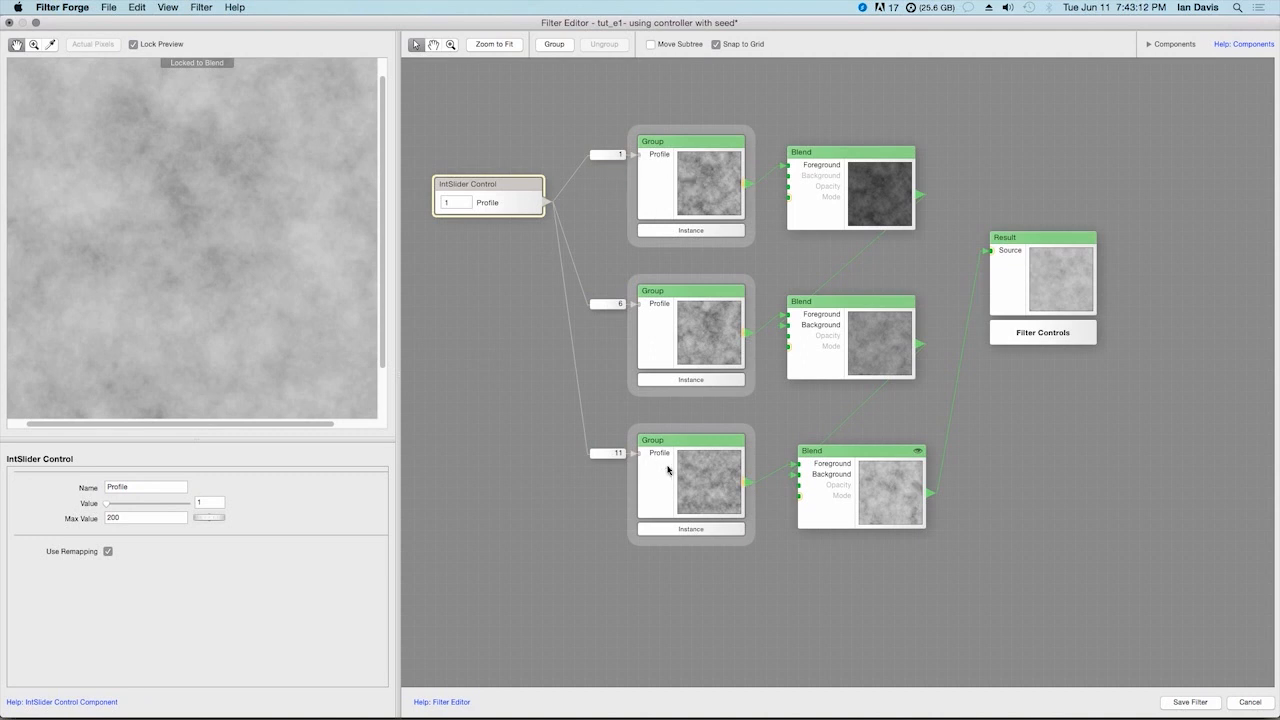
pyautogui.moveTo(149, 504)
pyautogui.mouseDown()
pyautogui.moveTo(214, 516)
pyautogui.moveTo(129, 517)
pyautogui.mouseUp()
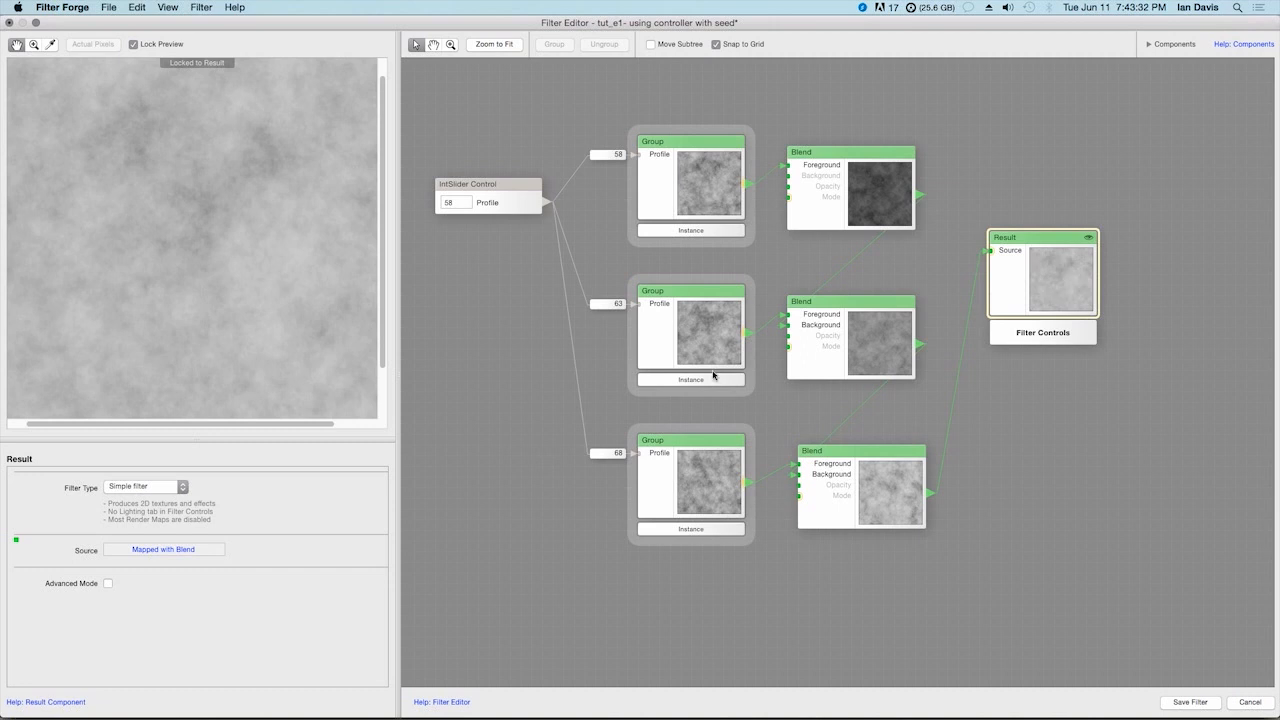
# Review the first Group's contents and the second Group's Instance information, and move the top-level Profile slider component slightly lower
pyautogui.doubleClick(705, 207)
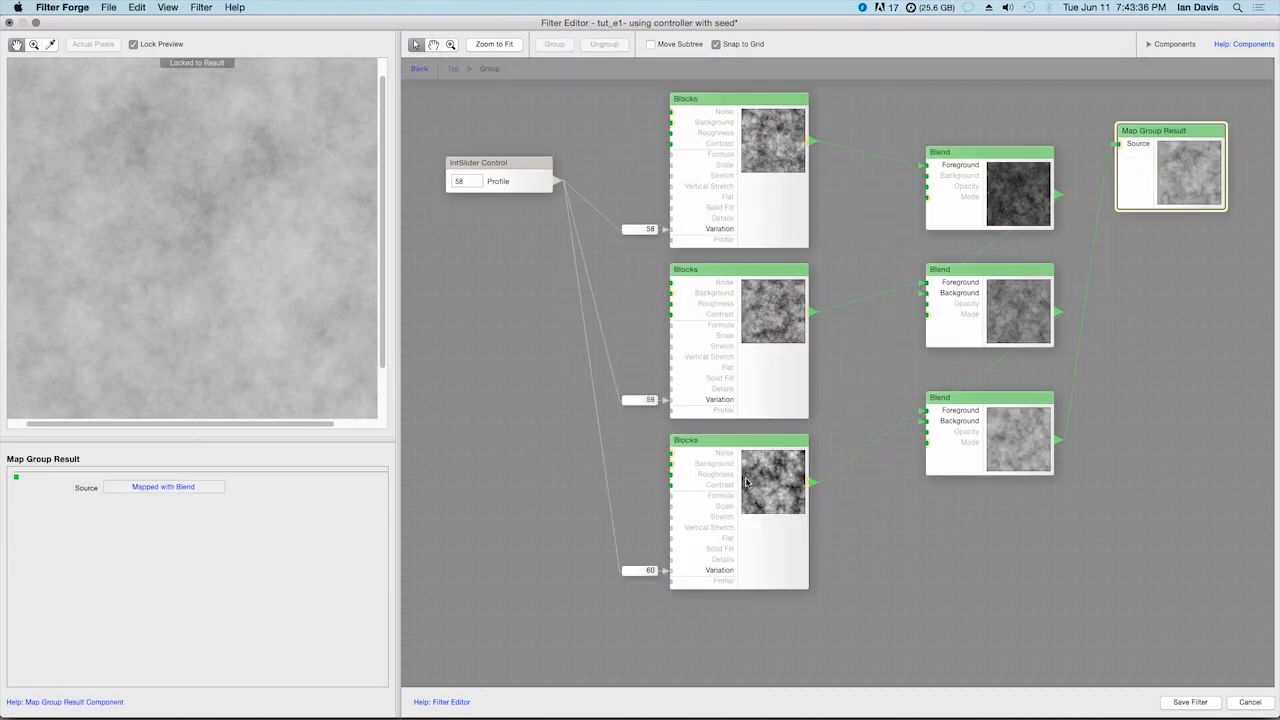
pyautogui.click(419, 68)
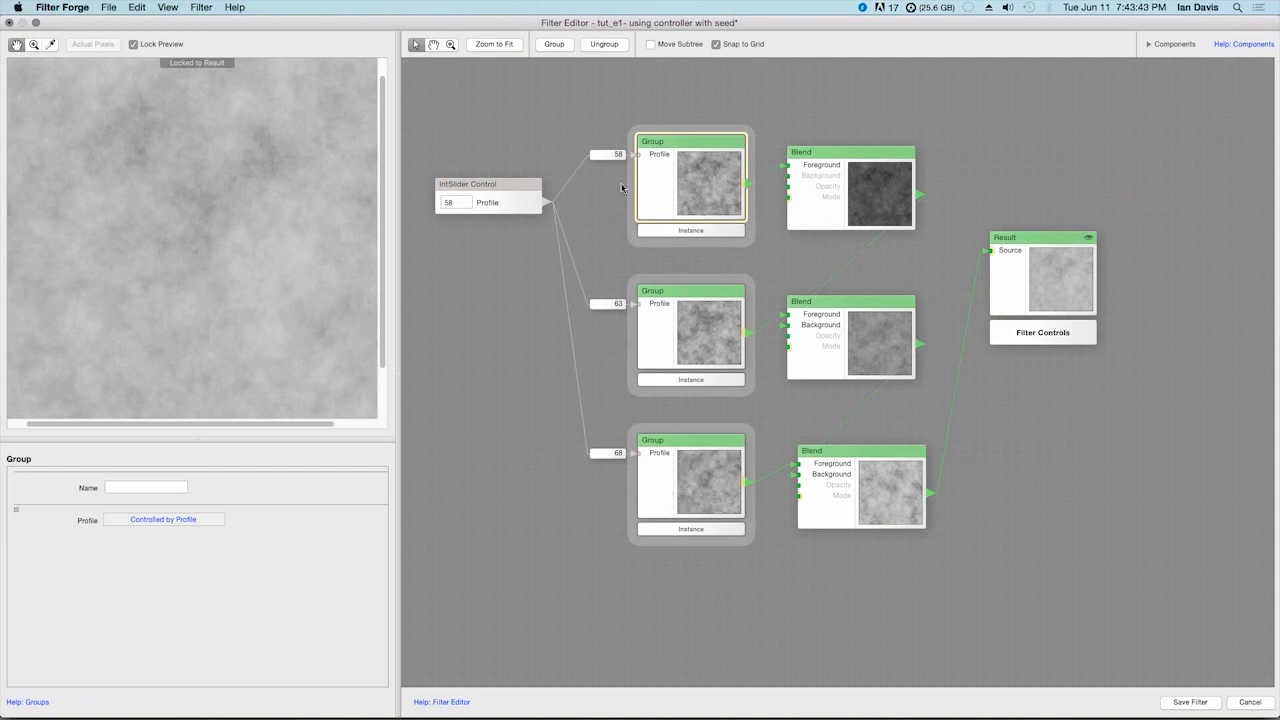
pyautogui.click(709, 337)
pyautogui.click(707, 470)
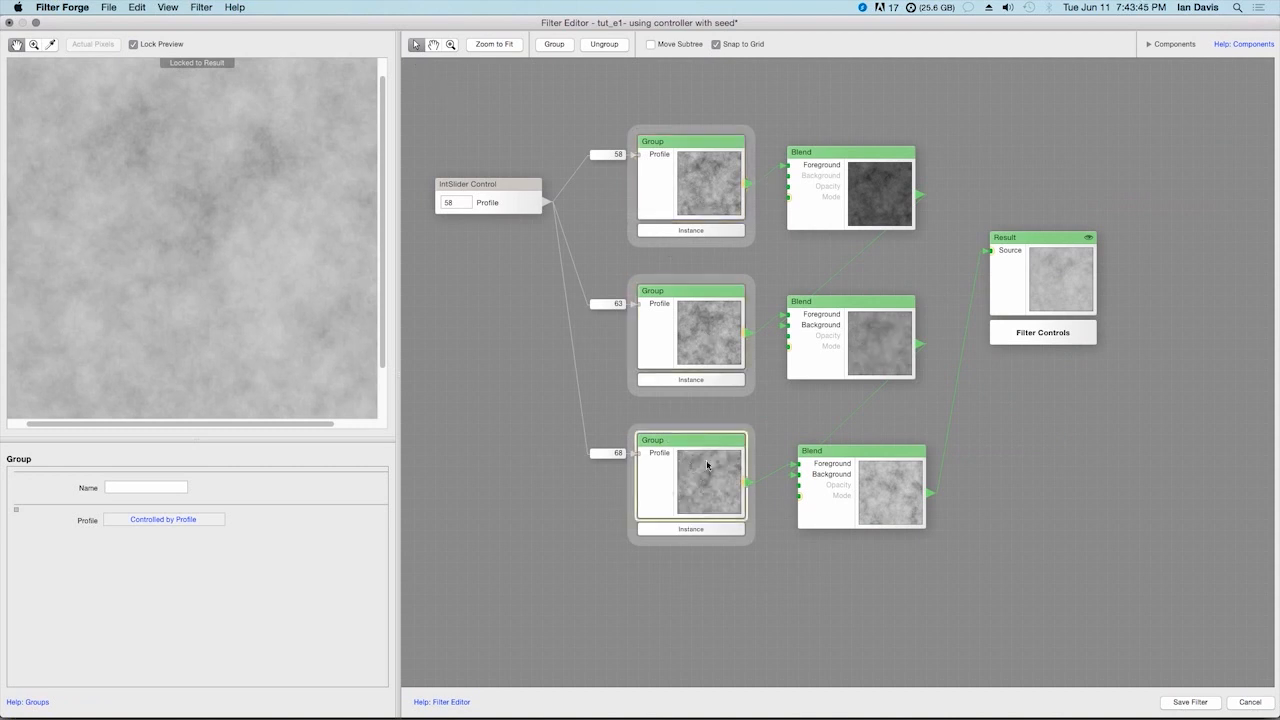
pyautogui.click(697, 382)
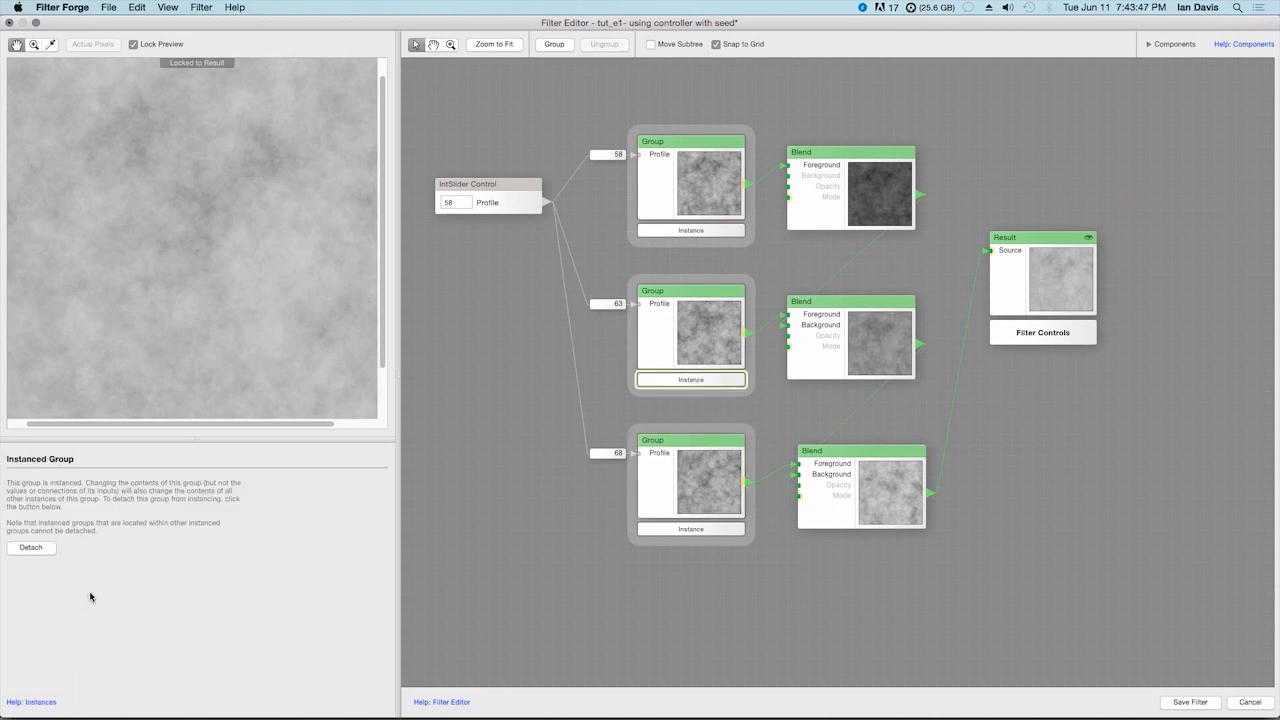
pyautogui.moveTo(497, 197); pyautogui.dragTo(503, 231)
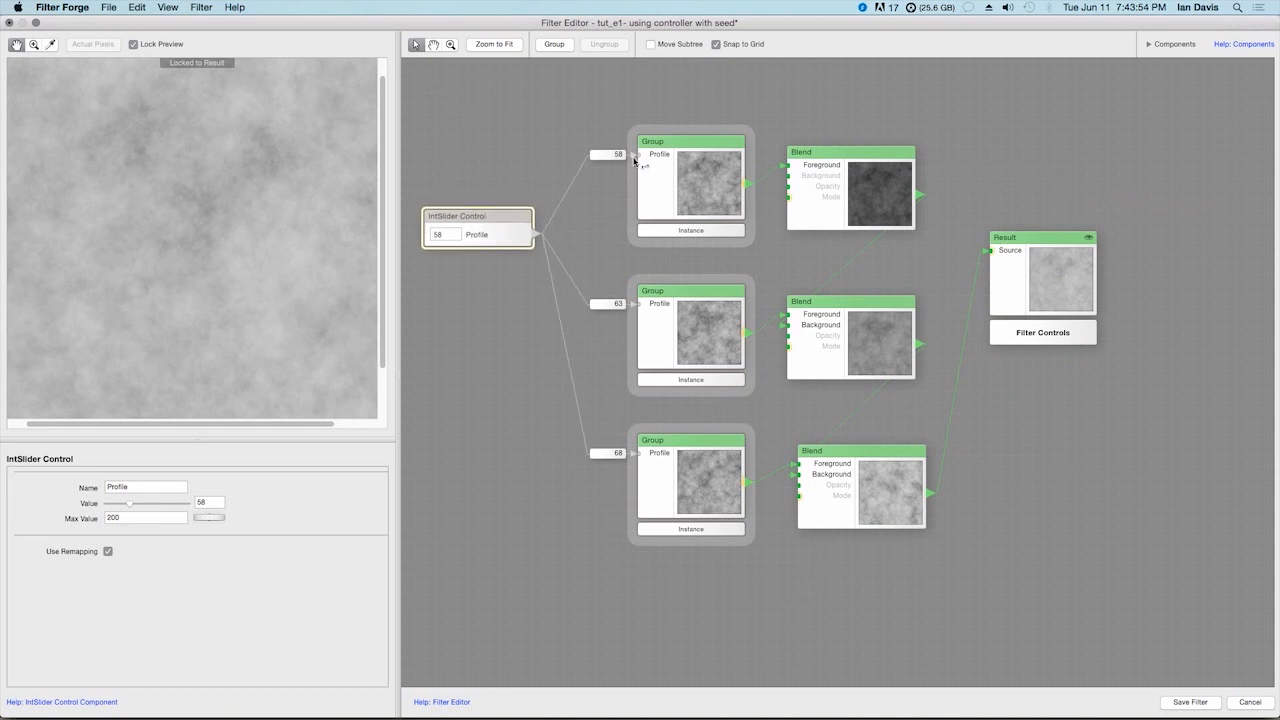
# Inside the first Group, try driving the first Blocks component's Scale from the Profile slider, and disconnect it again
pyautogui.doubleClick(700, 191)
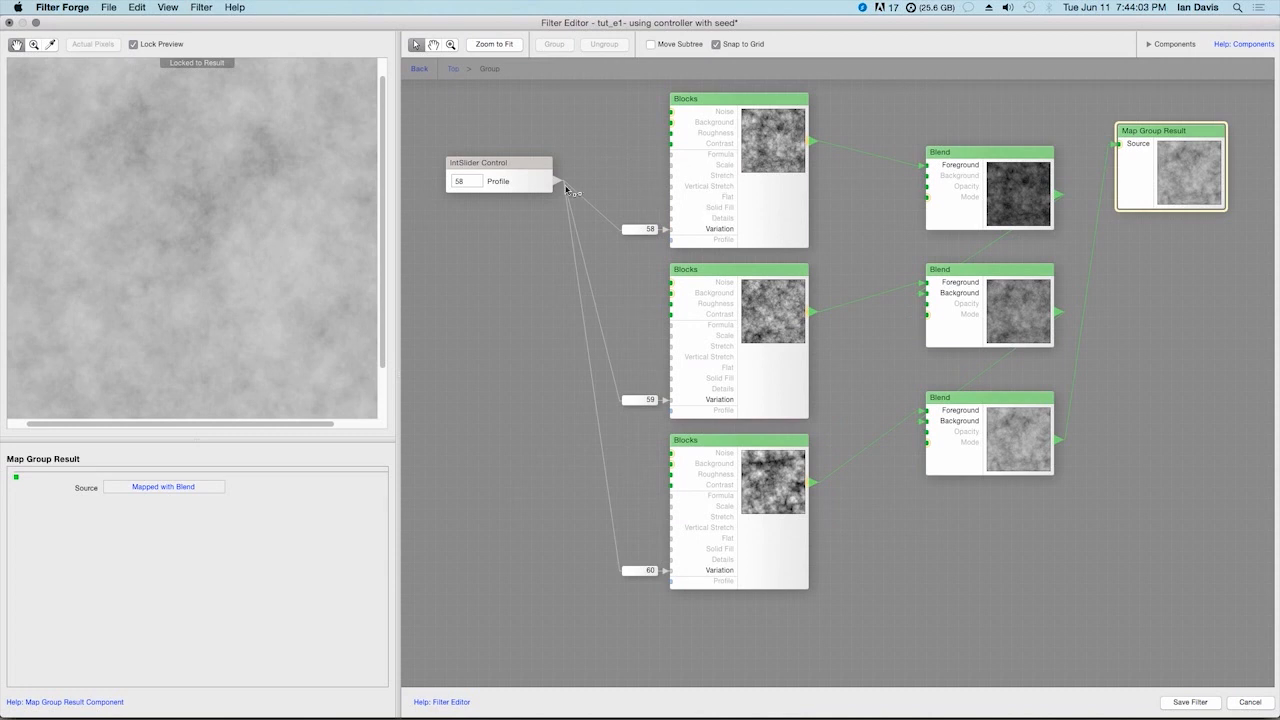
pyautogui.click(684, 119)
pyautogui.moveTo(684, 119); pyautogui.dragTo(680, 172)
pyautogui.click(643, 168)
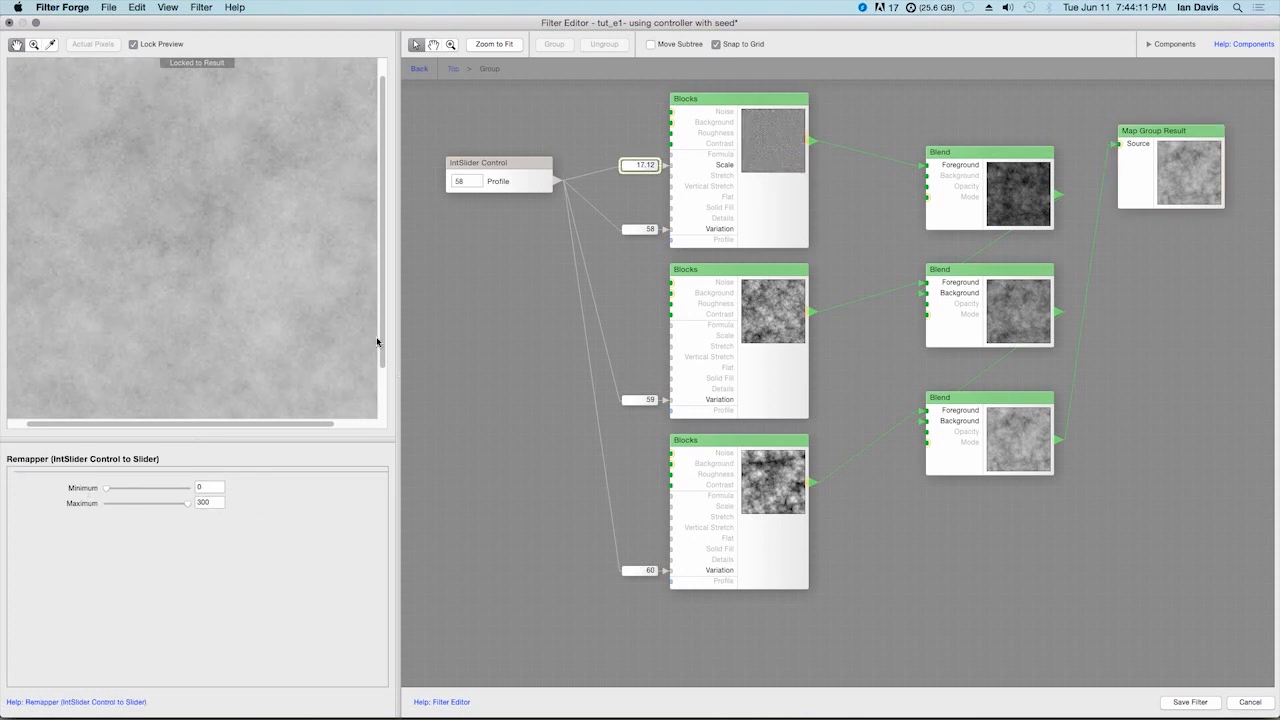
pyautogui.moveTo(669, 165); pyautogui.dragTo(628, 173)
# Check the remapper on the first Blocks component's Variation input and the settings of the group's inner Profile slider
pyautogui.click(637, 231)
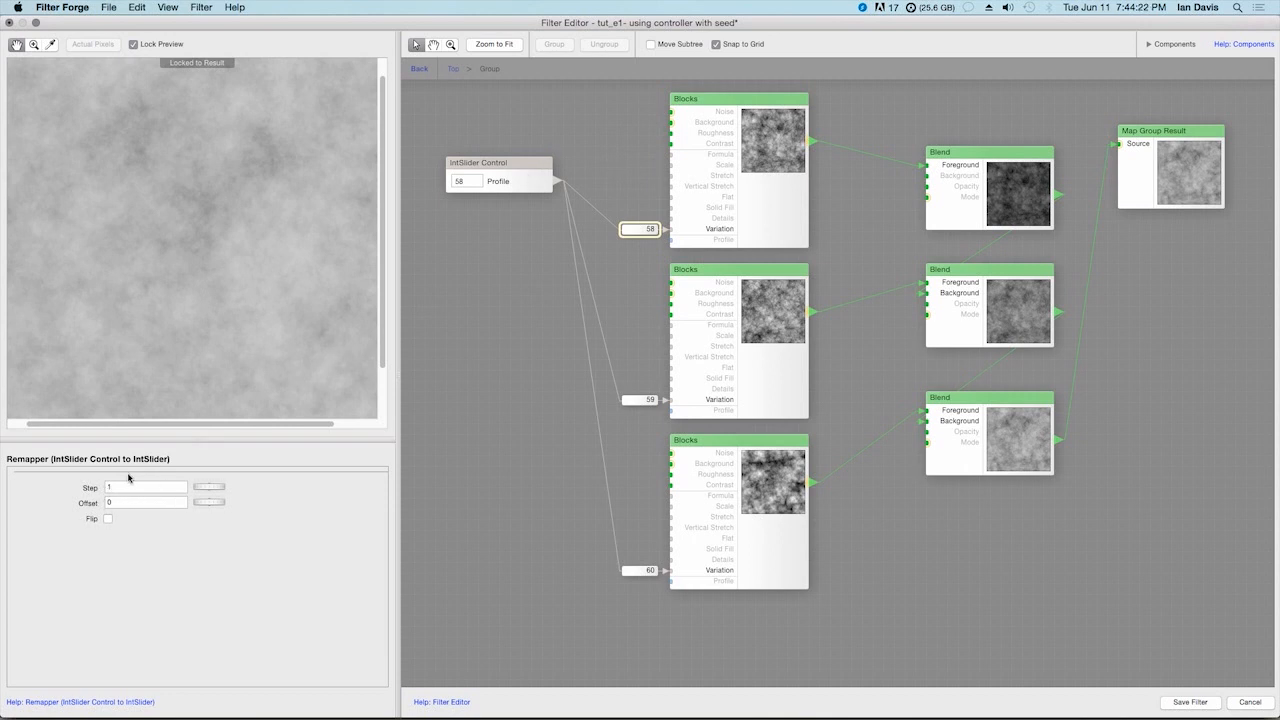
pyautogui.click(515, 181)
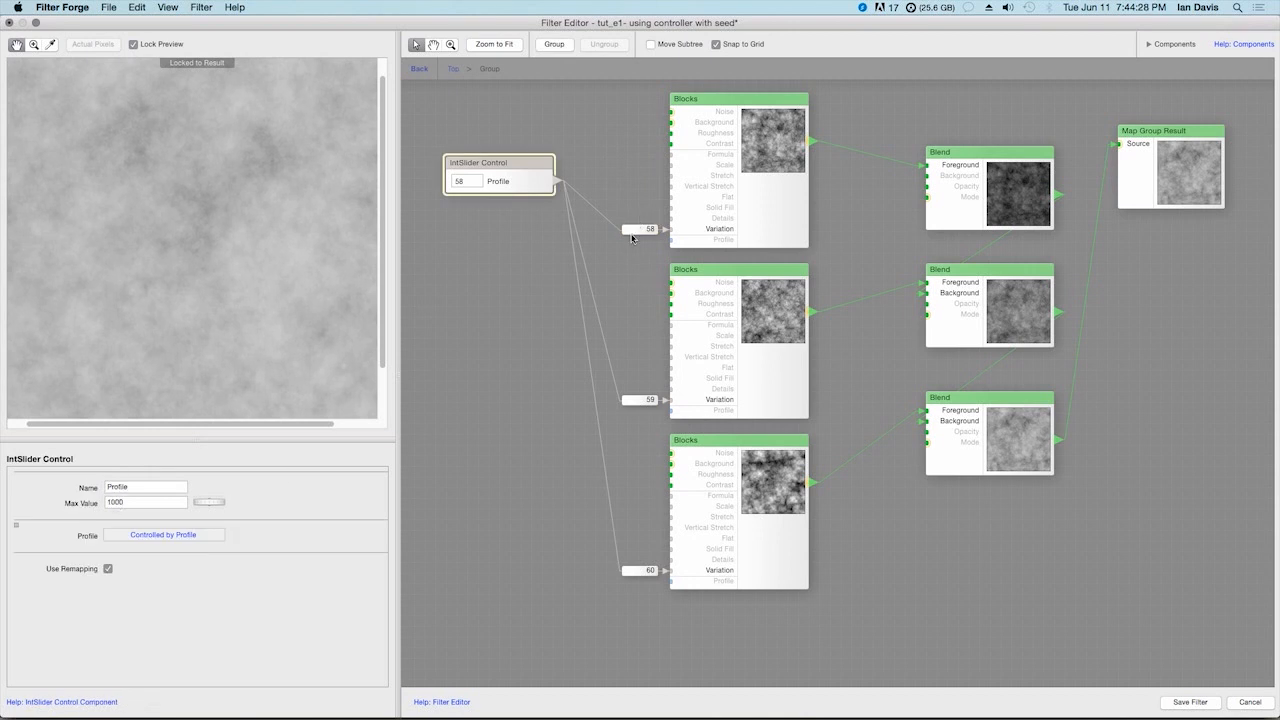
pyautogui.click(801, 608)
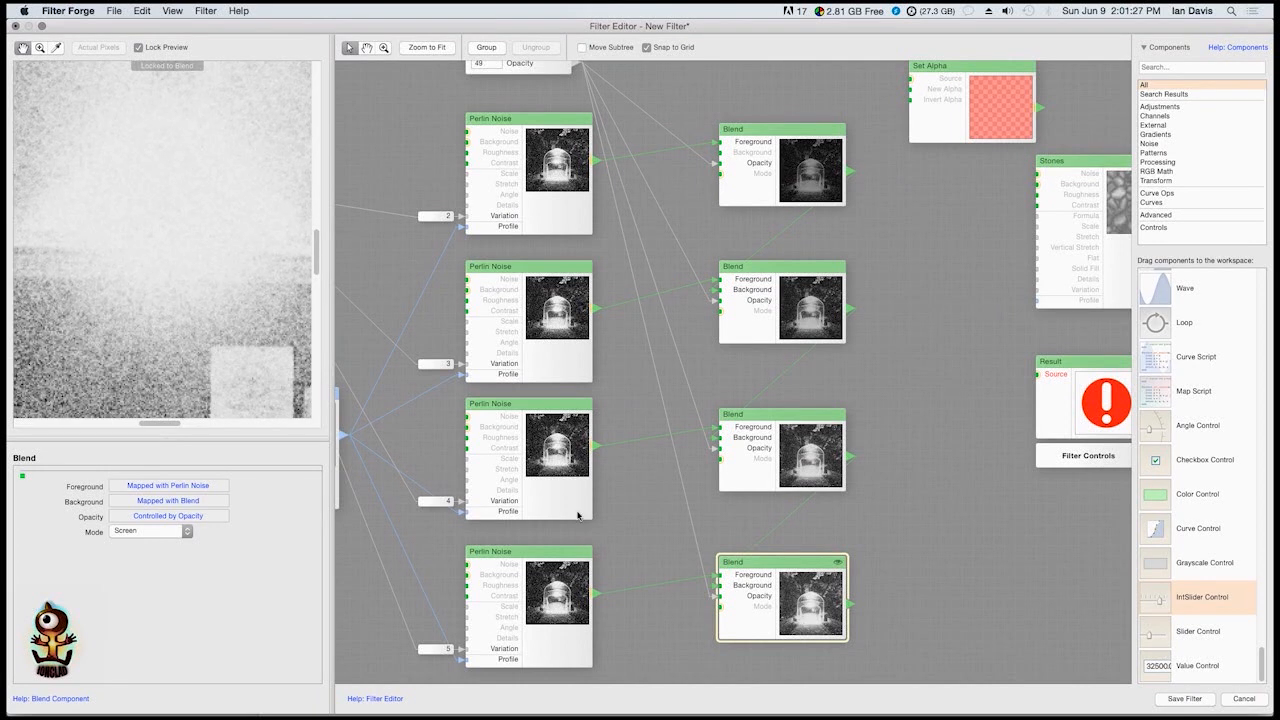
# Examine the noise grain in the last Blend's preview and the Seed, Shape 1, Impulse, Perlin Noise and Blend network producing it
pyautogui.moveTo(183, 357); pyautogui.dragTo(226, 220)
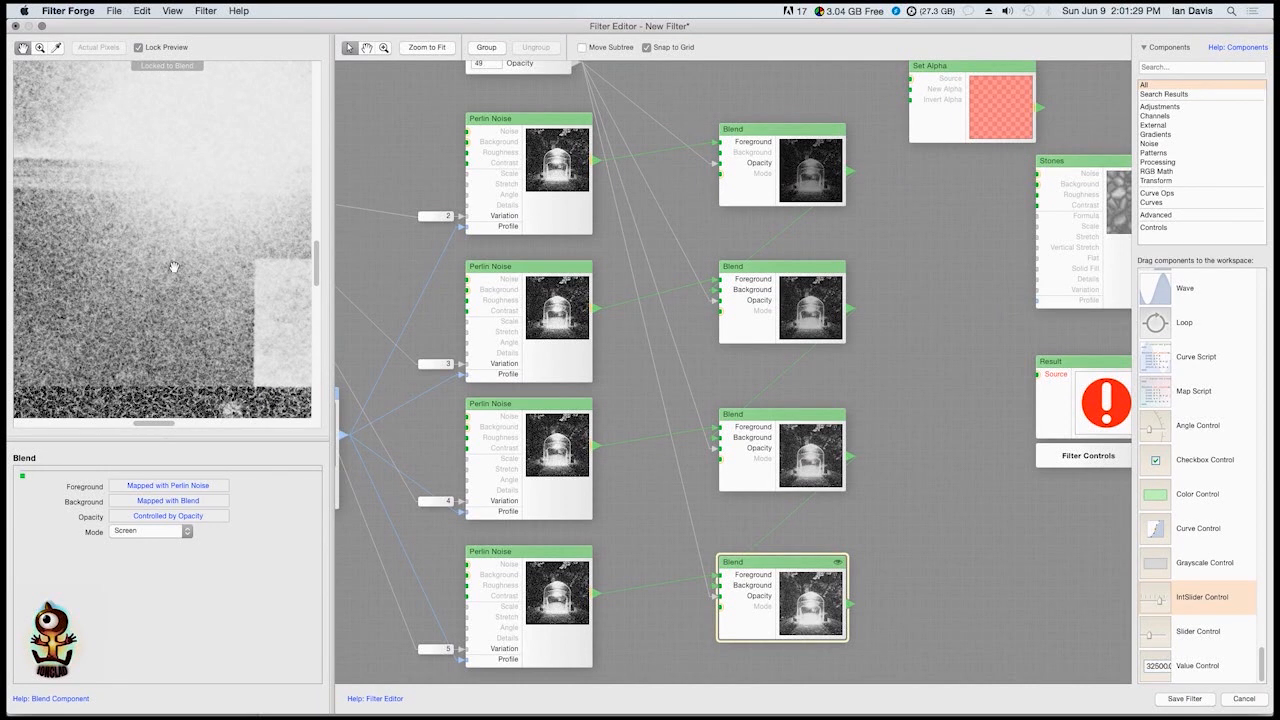
pyautogui.moveTo(158, 287); pyautogui.dragTo(233, 247)
pyautogui.moveTo(153, 302); pyautogui.dragTo(168, 278)
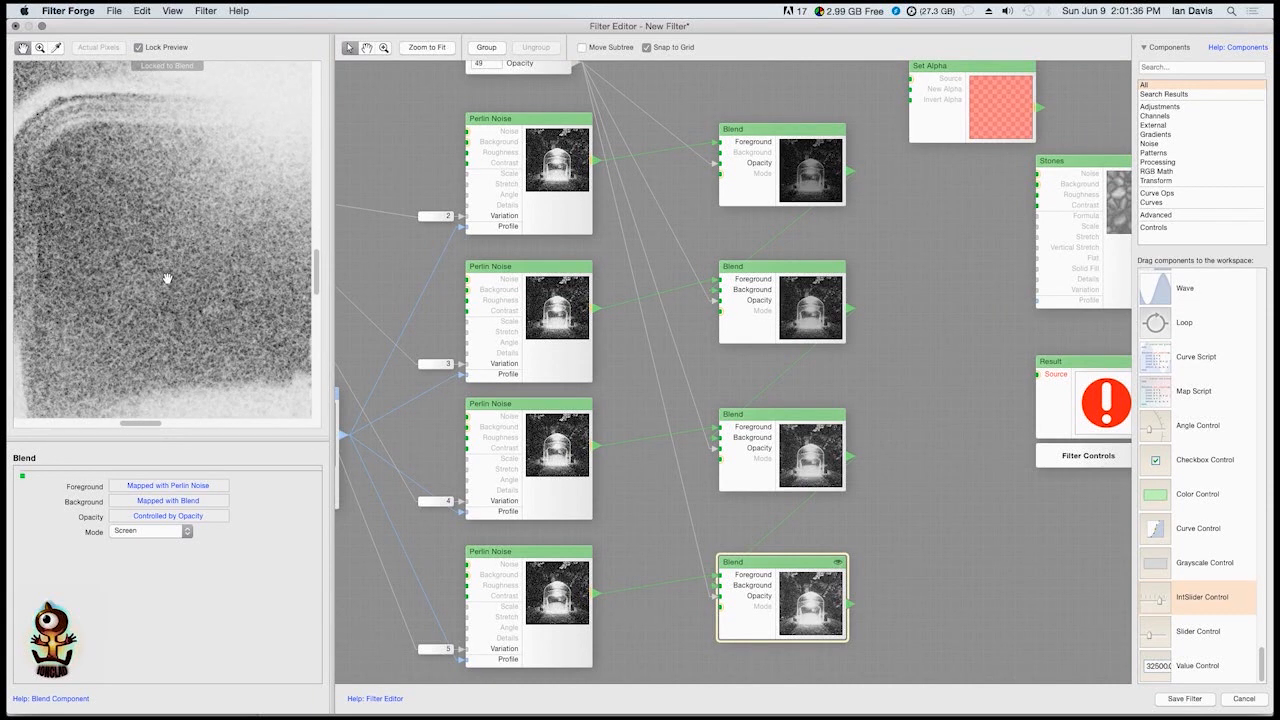
pyautogui.moveTo(741, 390); pyautogui.dragTo(834, 362)
pyautogui.moveTo(520, 391); pyautogui.dragTo(753, 363)
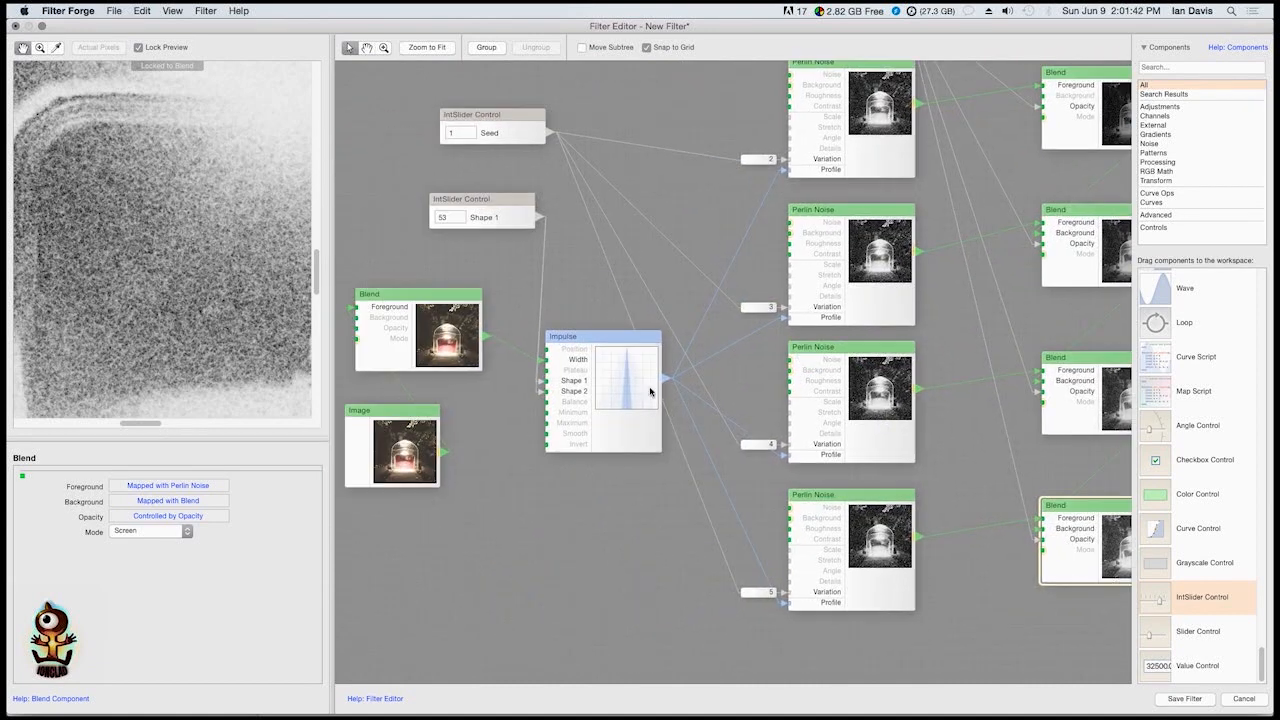
pyautogui.hscroll(5, 649, 392)
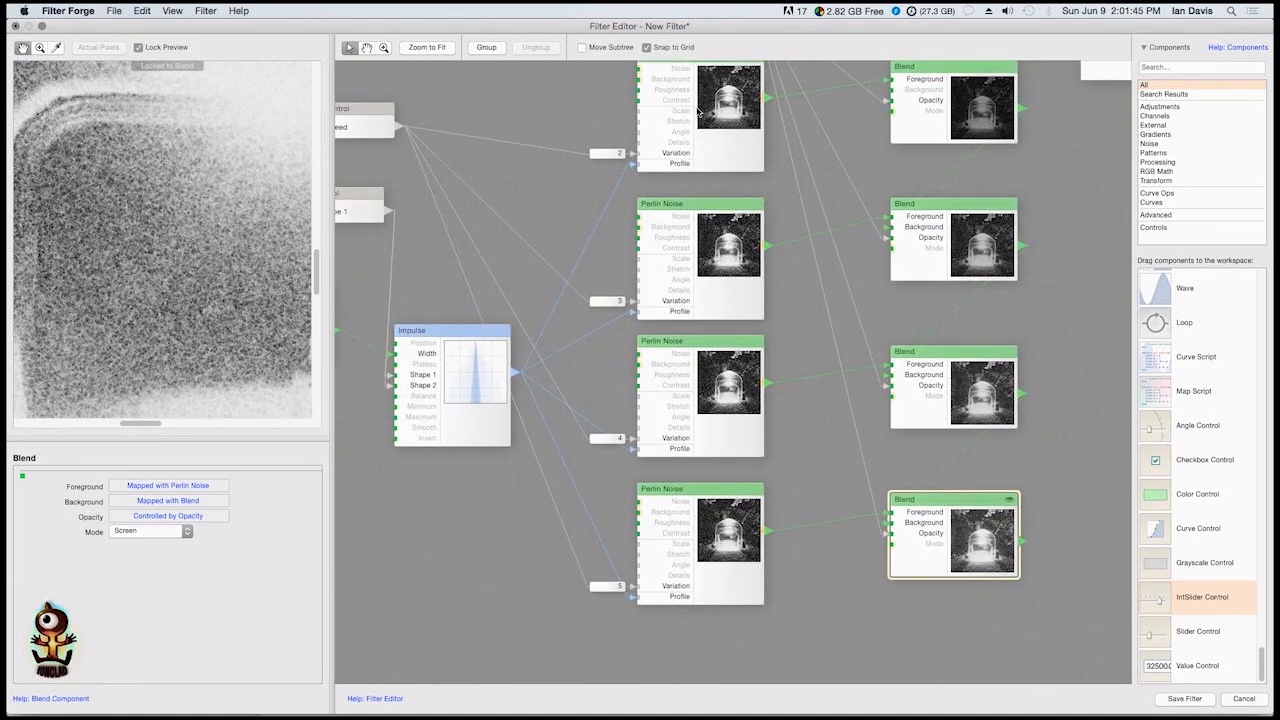
pyautogui.moveTo(785, 498); pyautogui.dragTo(552, 521)
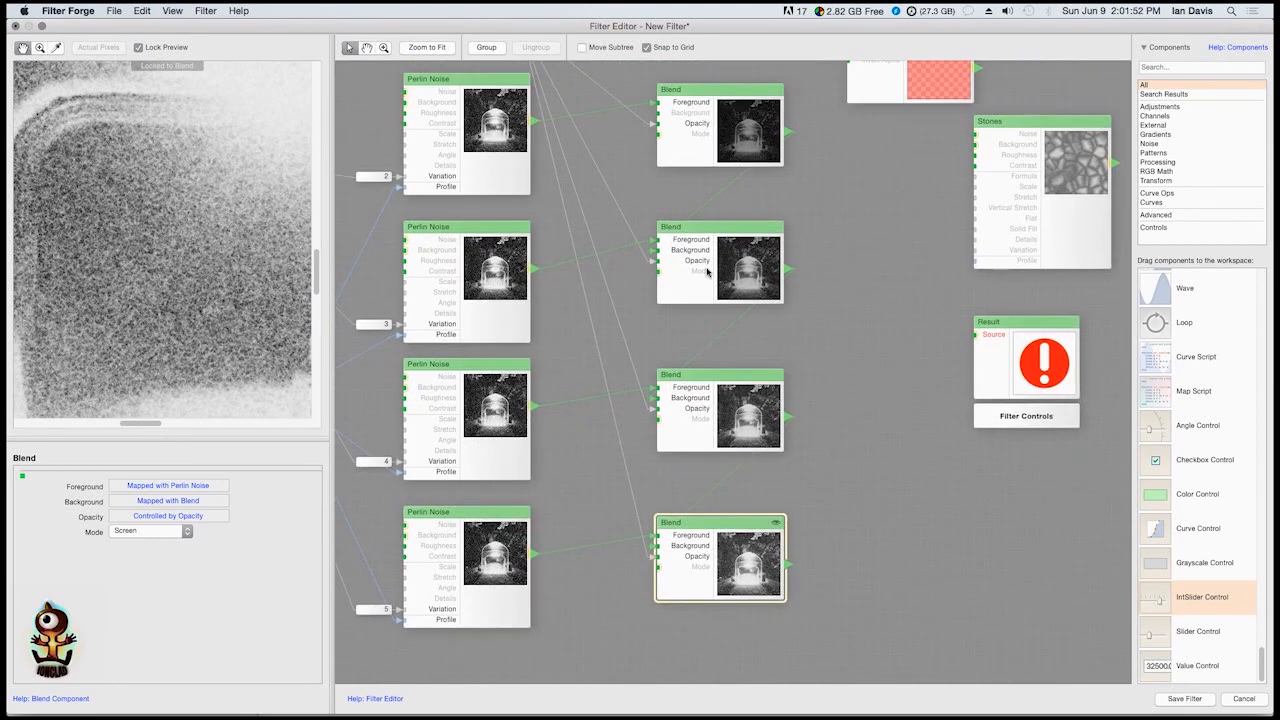
pyautogui.scroll(5, 706, 263)
pyautogui.hscroll(-3, 706, 263)
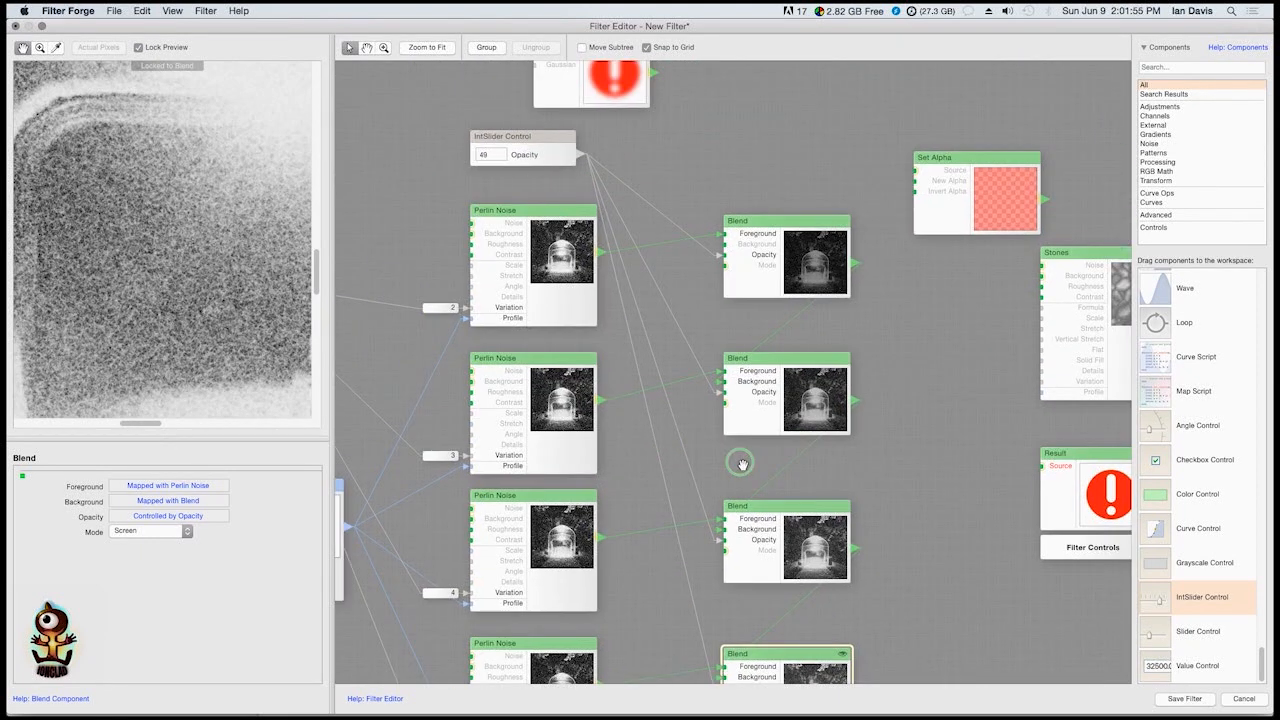
pyautogui.scroll(-10, 770, 460)
# Unlock the preview from the last Blend and move the Stones component below the column of Perlin Noise components
pyautogui.doubleClick(804, 460)
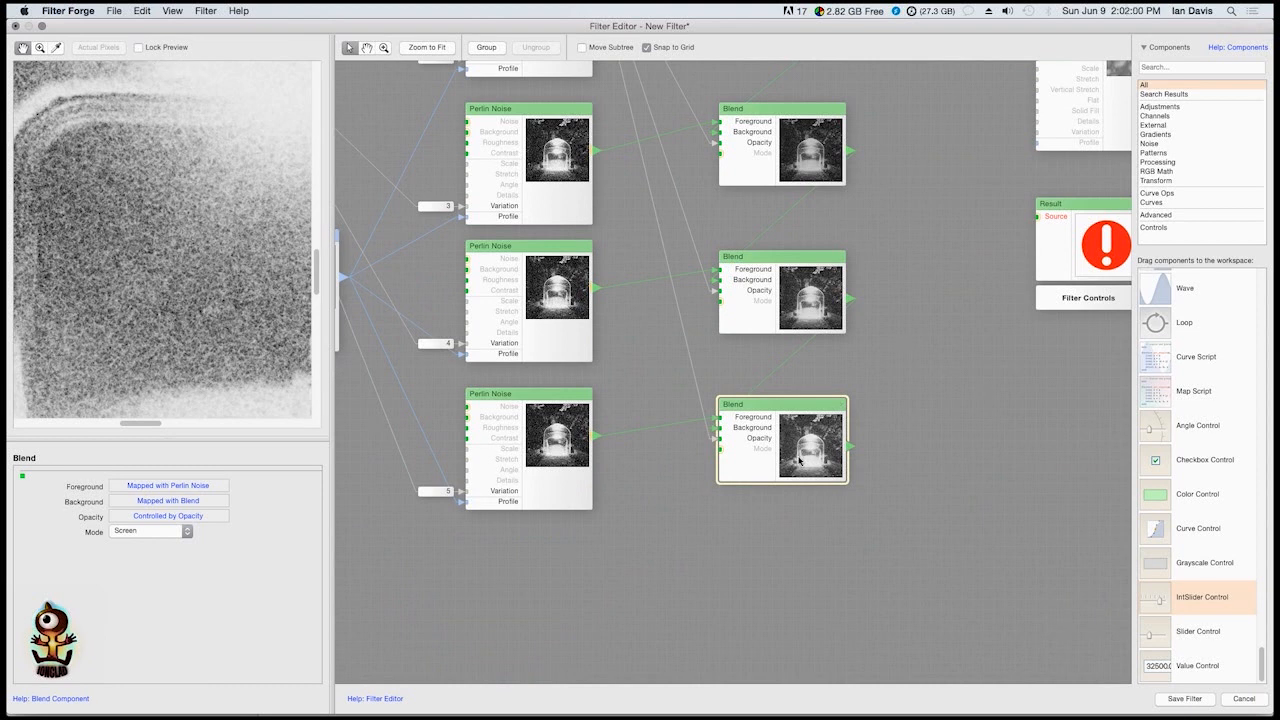
pyautogui.scroll(-5, 731, 423)
pyautogui.moveTo(927, 265); pyautogui.dragTo(638, 550)
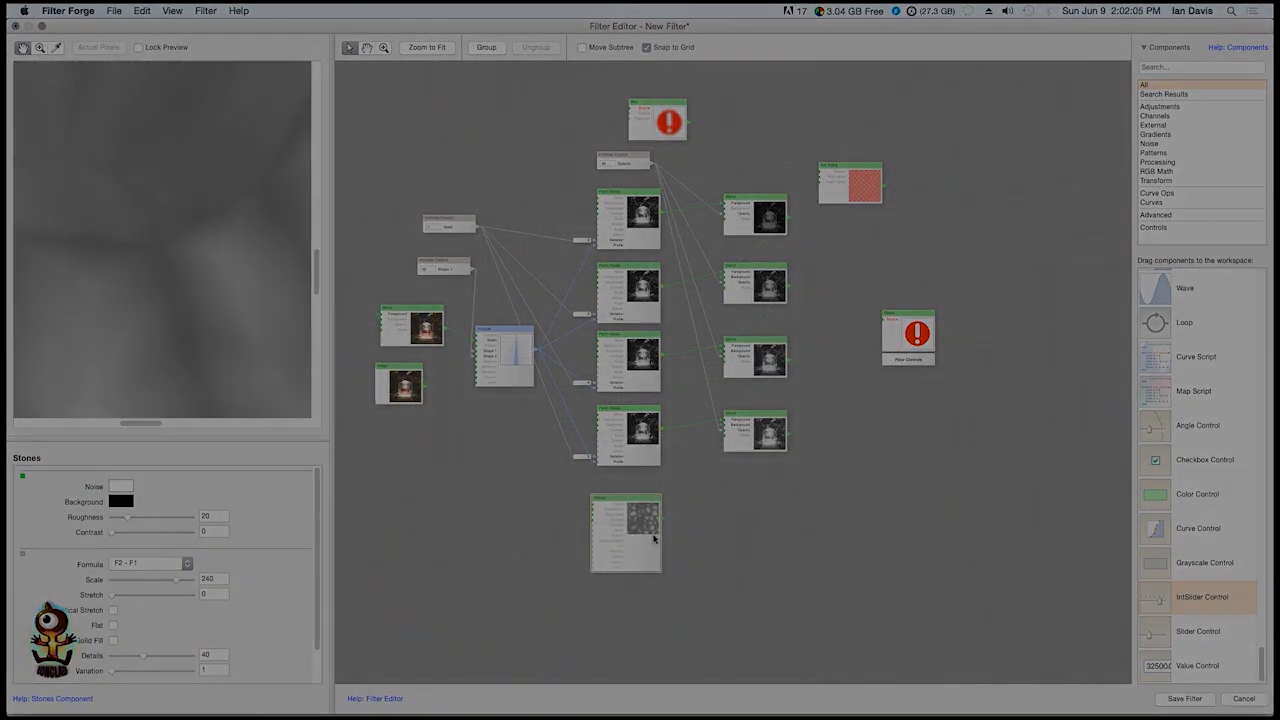